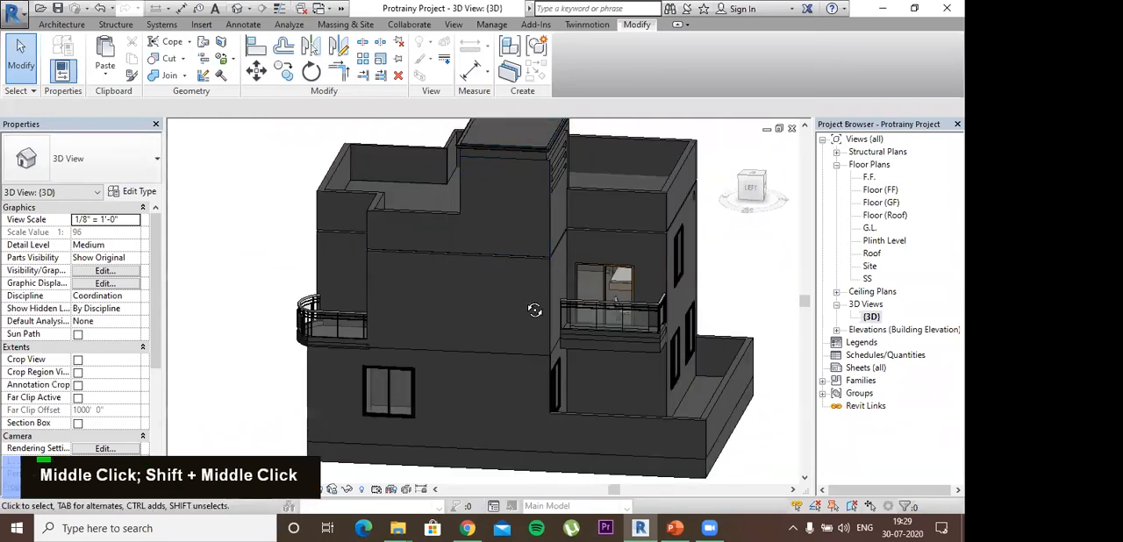
- Paint the upper-floor and ground-floor walls of the front facade with Gypsum Wall Board
middle_click_drag(428, 297, 555, 272, "shift")
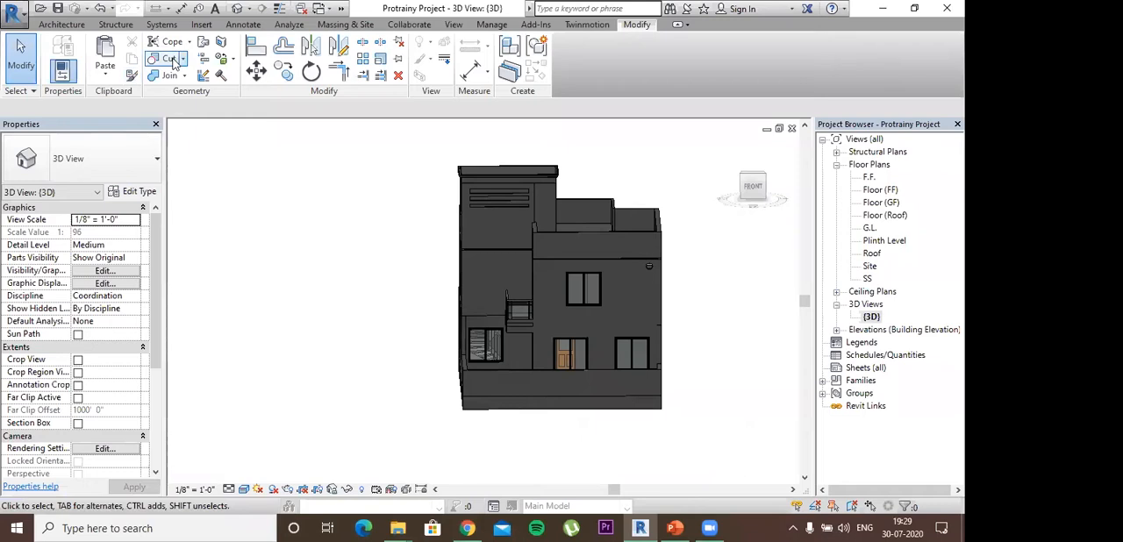
left_click(231, 61)
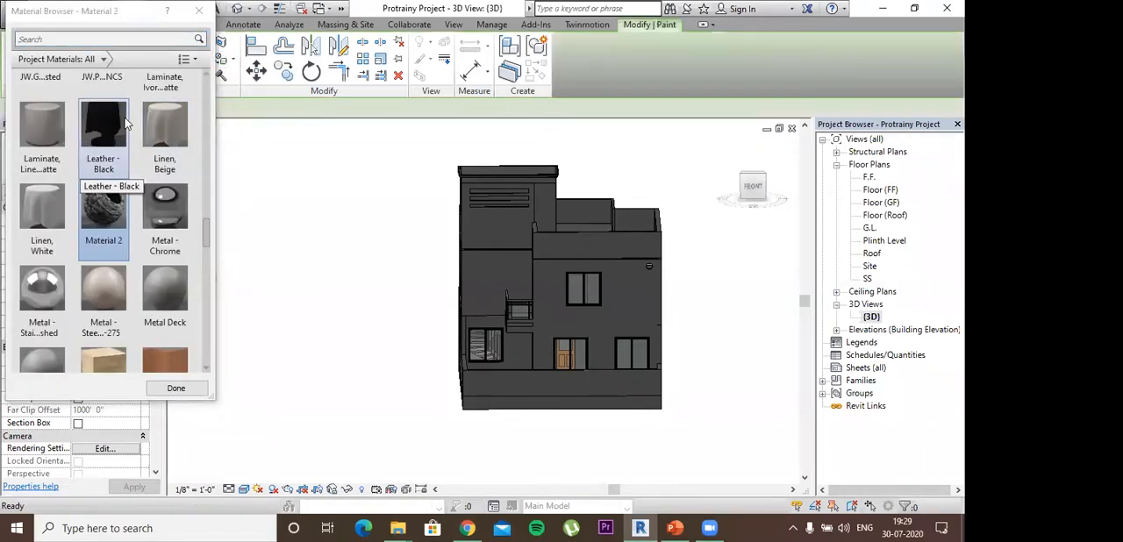
scroll(104, 174, "up", 3)
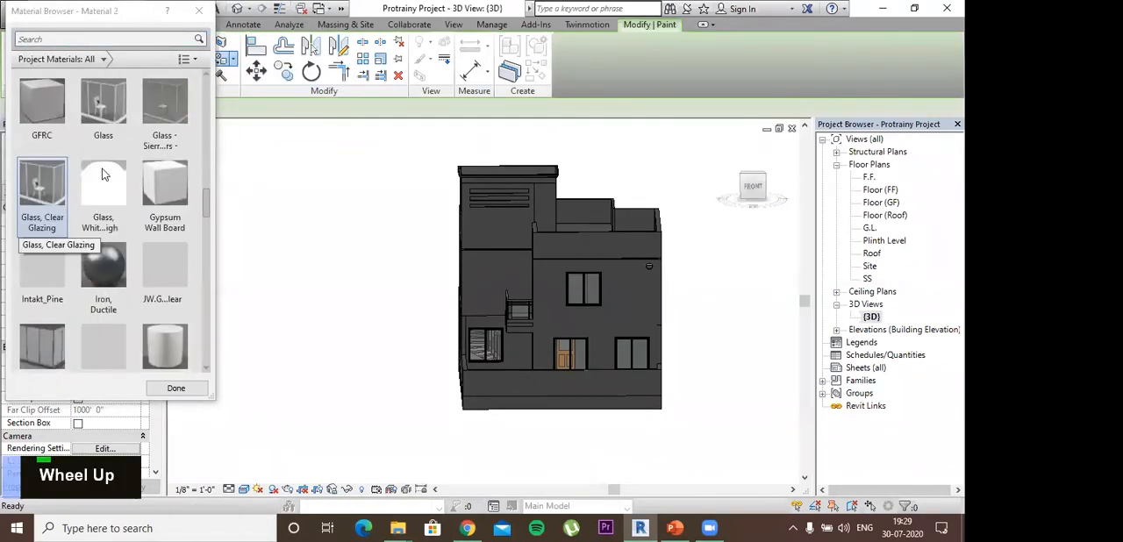
left_click(165, 186)
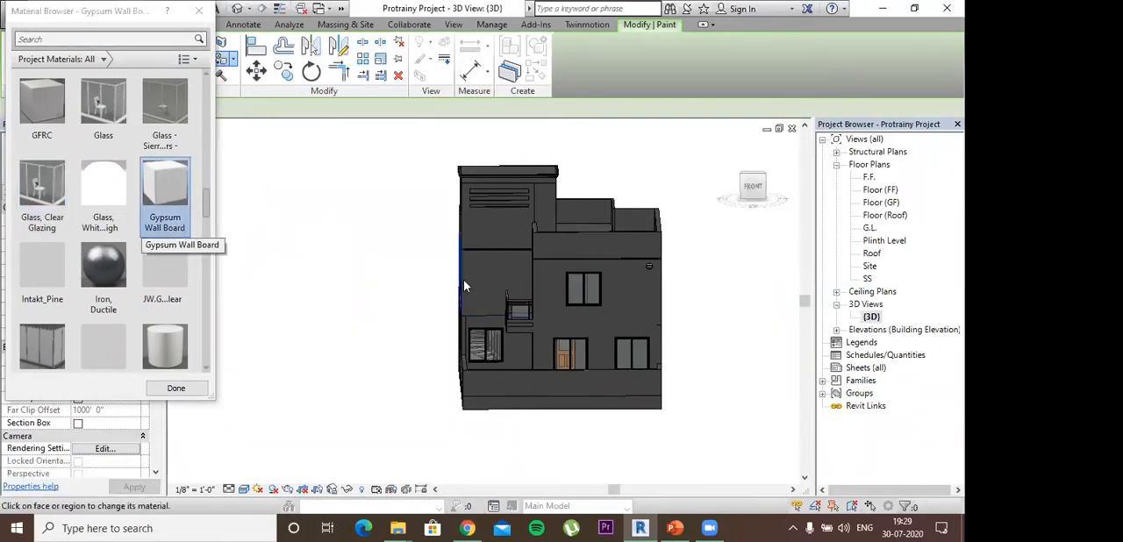
left_click(619, 331)
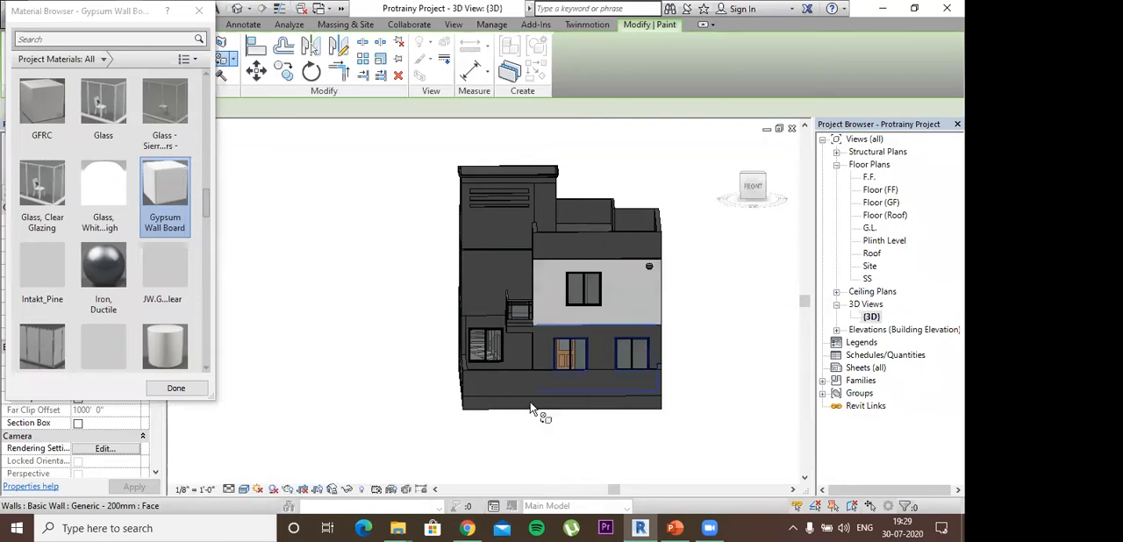
left_click(536, 363)
- Paint the first-floor wall on the building's left side and its adjoining front return with the Render, Tan, Textured material
middle_click_drag(497, 343, 577, 253, "shift")
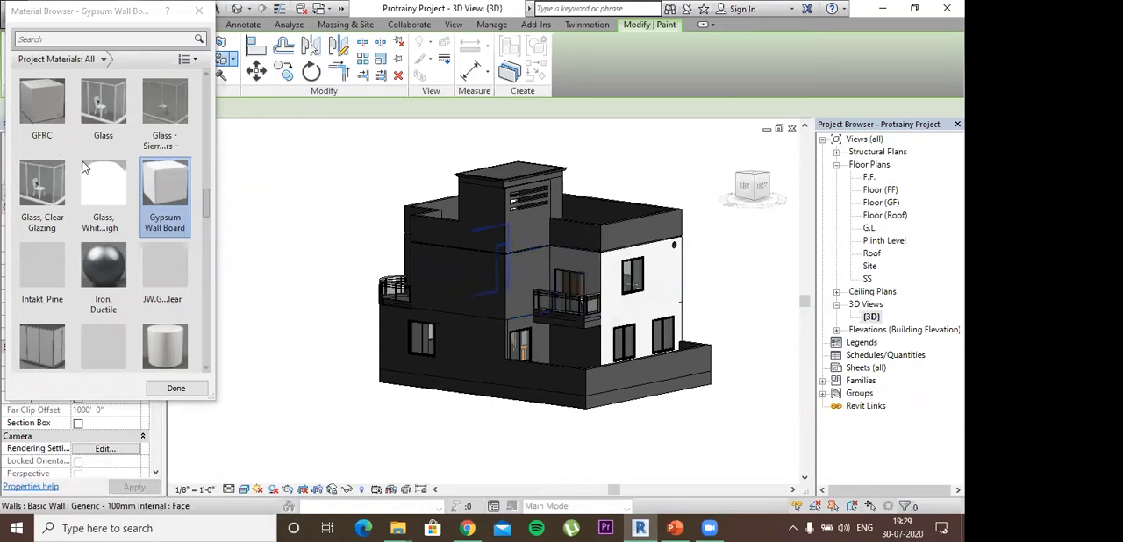
scroll(53, 141, "down", 6)
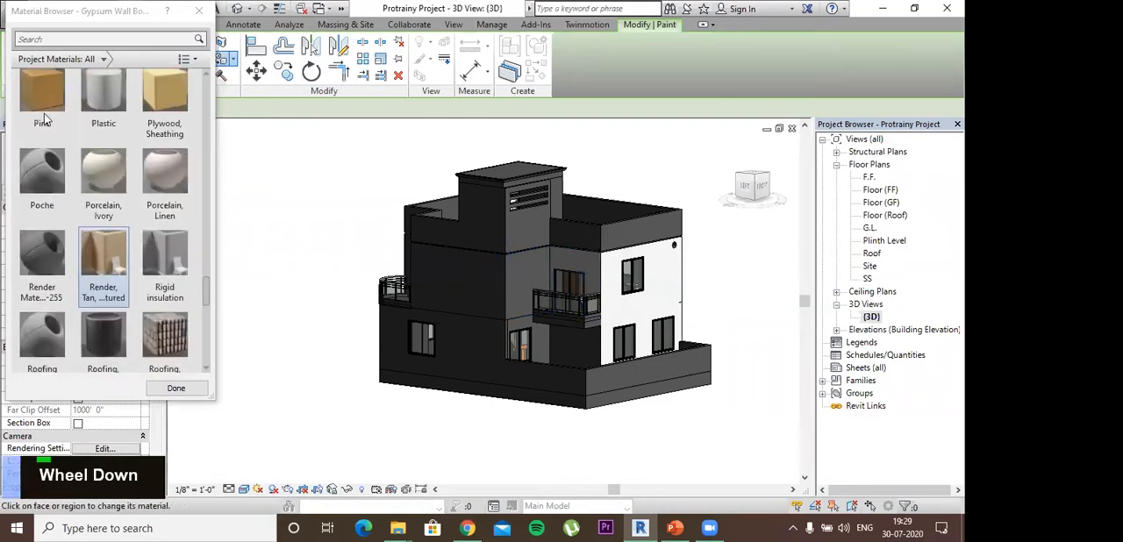
left_click(118, 270)
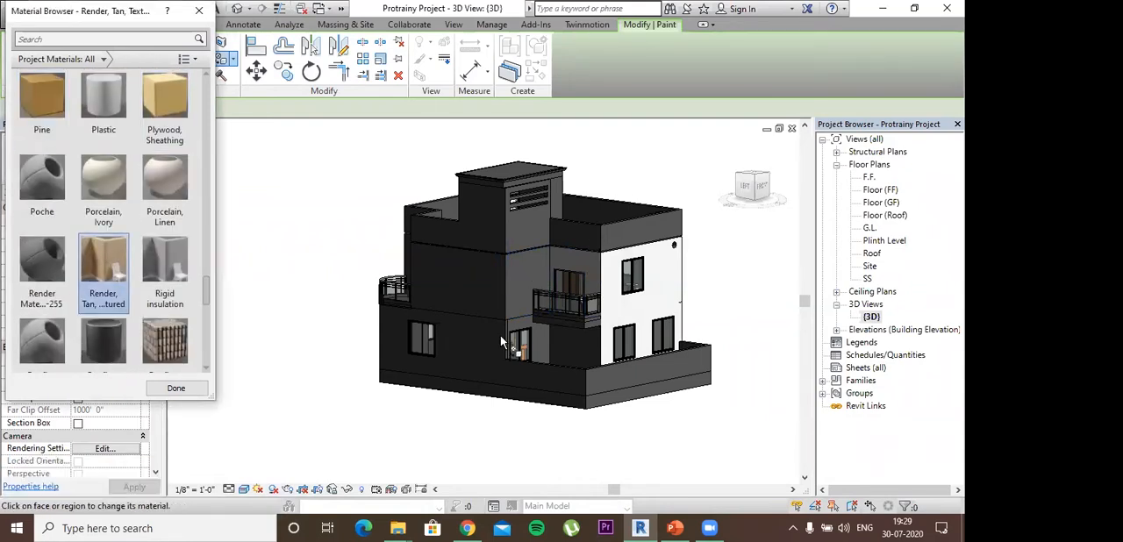
middle_click_drag(501, 342, 576, 299, "shift")
left_click(505, 296)
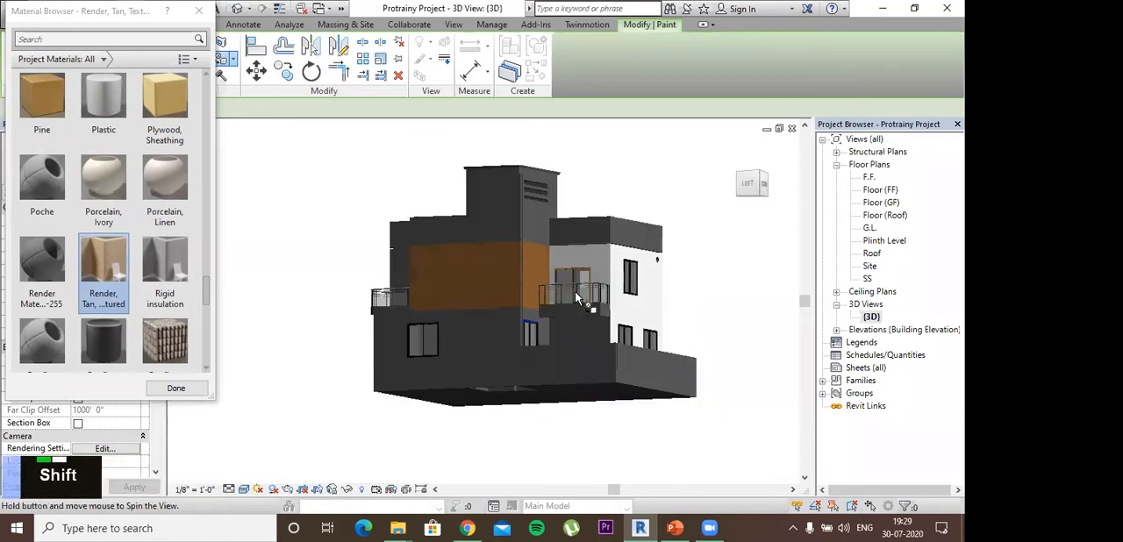
- Paint the ground-floor wall beneath the front balcony and the left side's ground-floor wall with Material 2
middle_click_drag(470, 322, 471, 328, "shift")
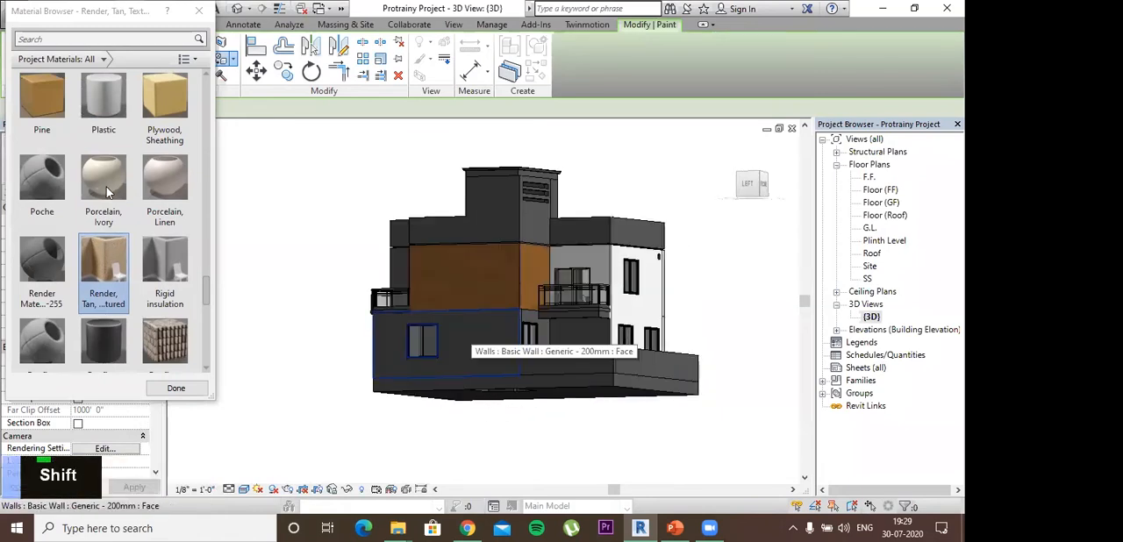
scroll(127, 262, "down", 10)
scroll(127, 261, "down", 5)
scroll(127, 260, "up", 8)
scroll(127, 262, "down", 8)
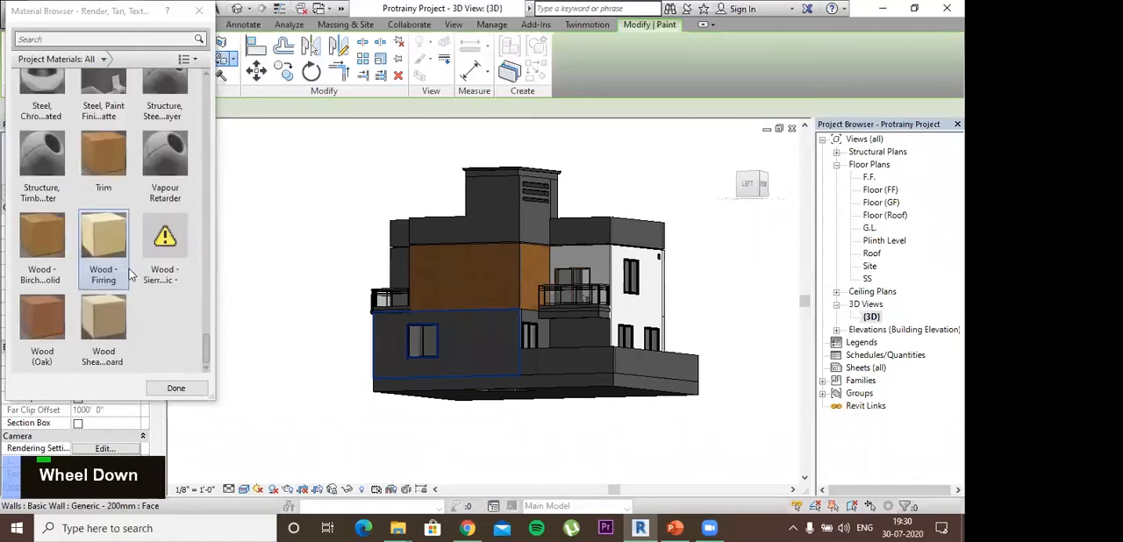
scroll(130, 276, "up", 10)
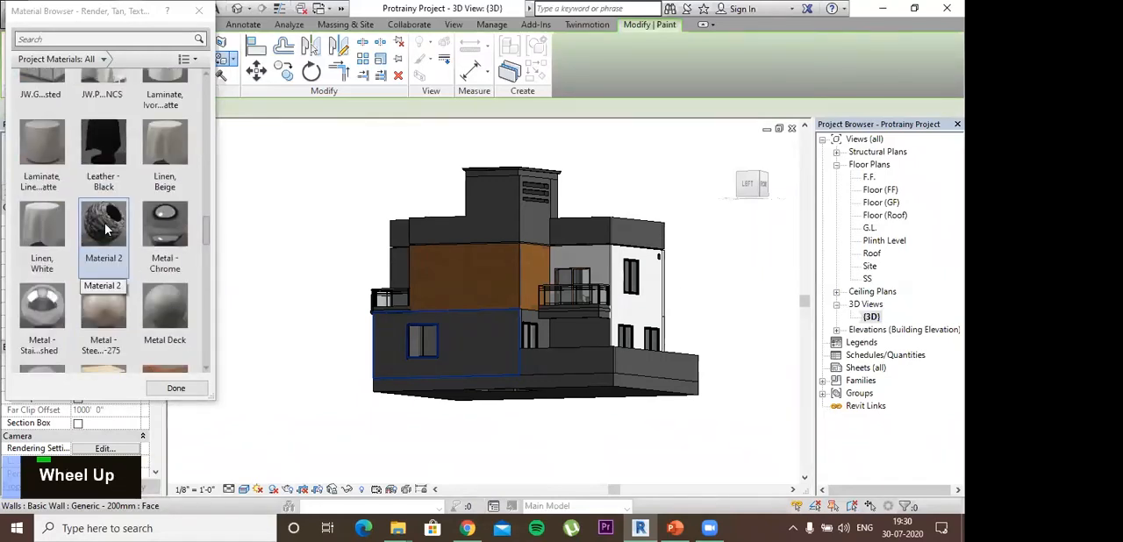
left_click(105, 229)
middle_click(599, 350, "shift")
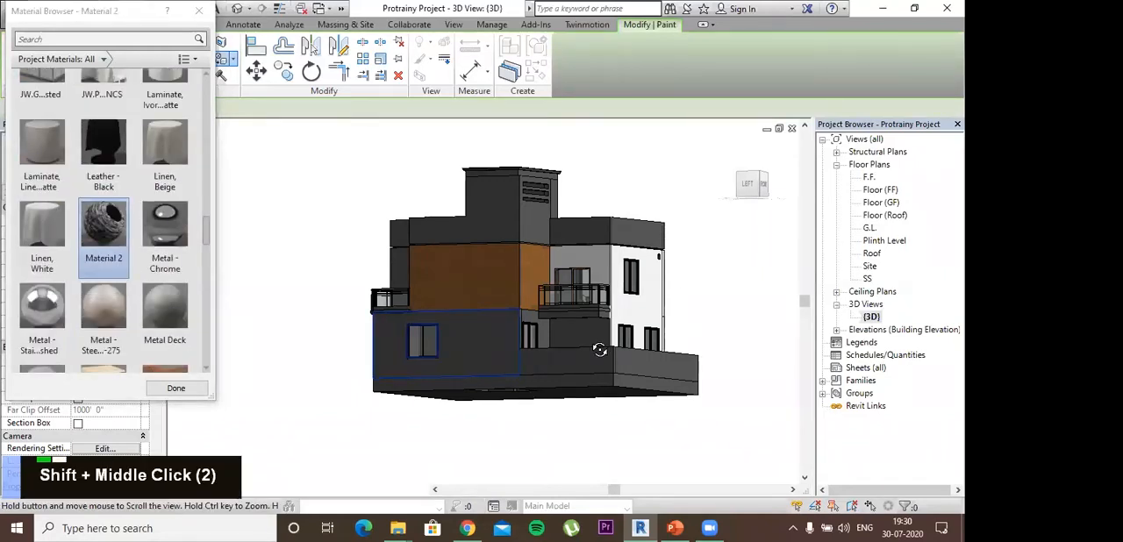
middle_click_drag(608, 385, 509, 336, "shift")
middle_click_drag(594, 371, 551, 381, "shift")
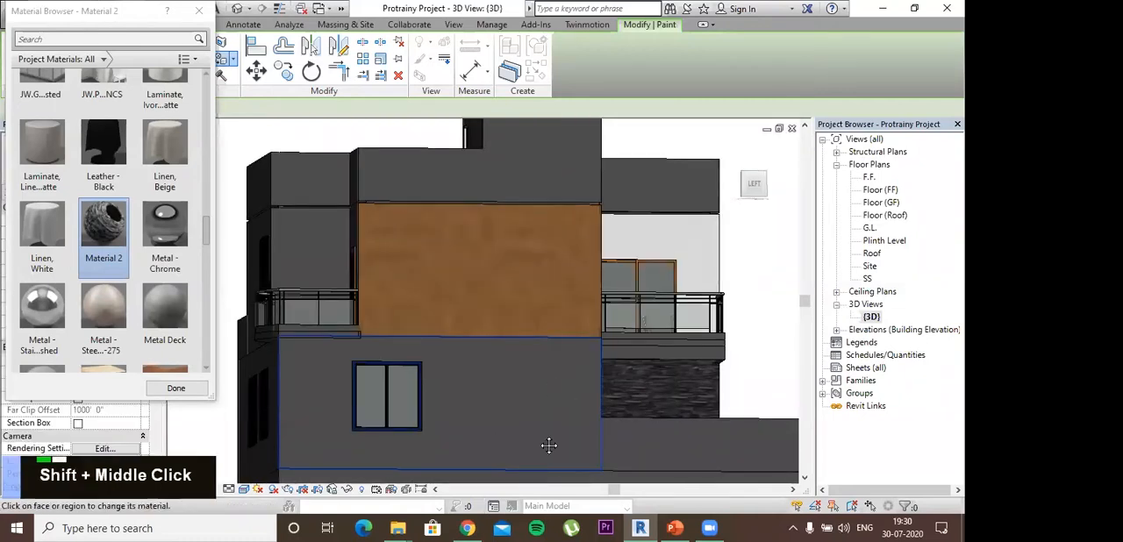
left_click(535, 419)
middle_click(476, 448, "shift")
- Paint the first-floor and ground-floor walls on the building's right side with Paint - Sienna
middle_click_drag(437, 439, 82, 247, "shift")
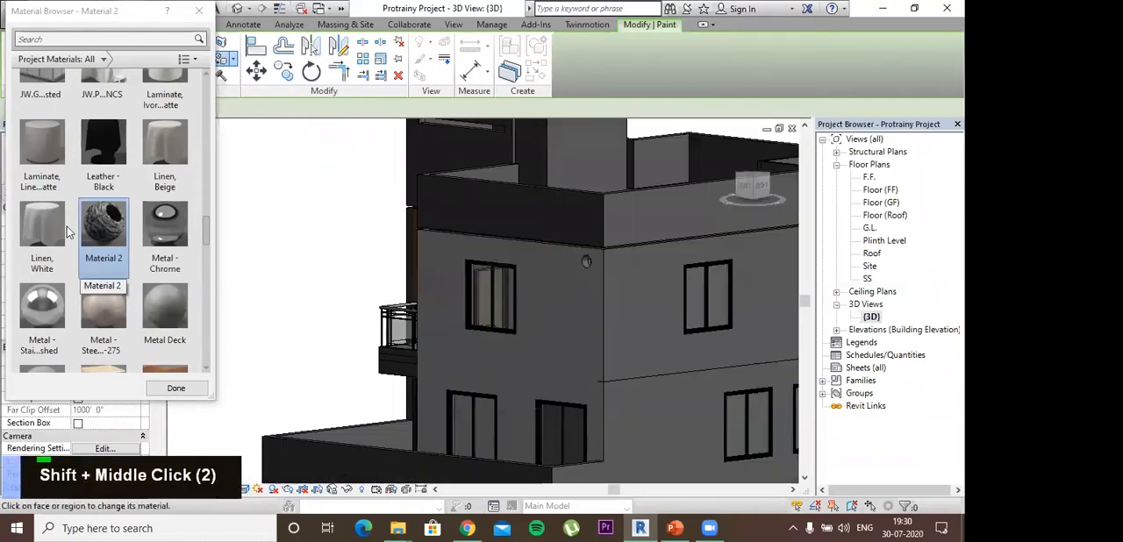
scroll(63, 259, "down", 5)
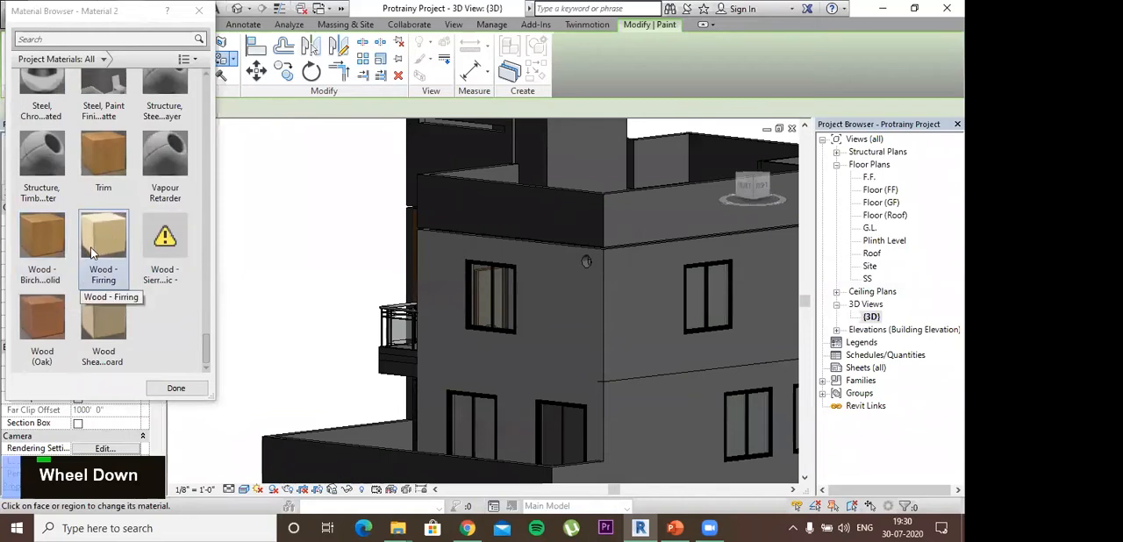
scroll(71, 265, "up", 10)
scroll(70, 264, "up", 5)
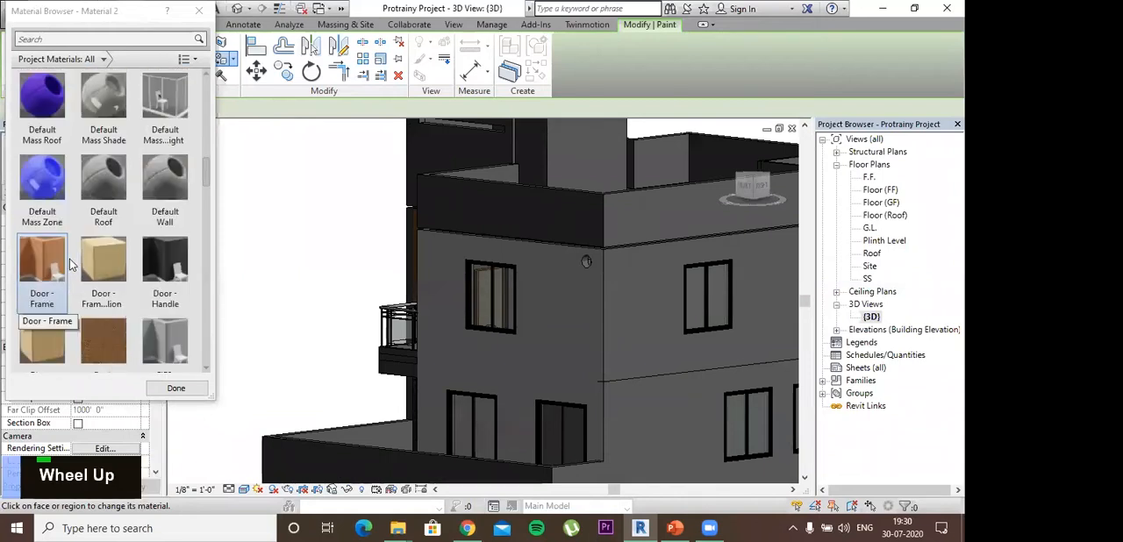
scroll(70, 264, "down", 10)
scroll(97, 263, "up", 3)
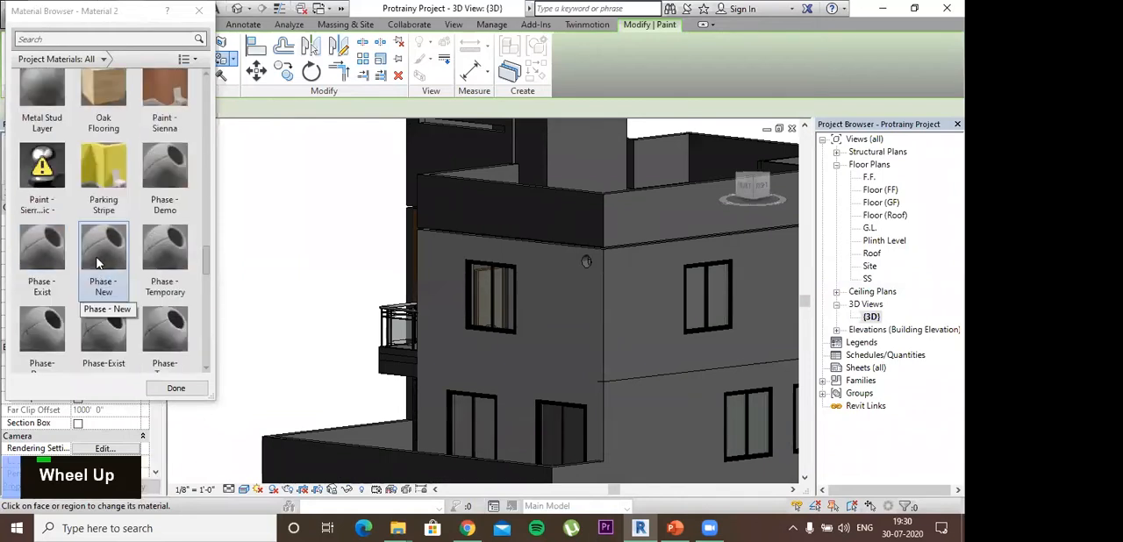
scroll(104, 176, "up", 4)
scroll(104, 175, "down", 6)
left_click(165, 99)
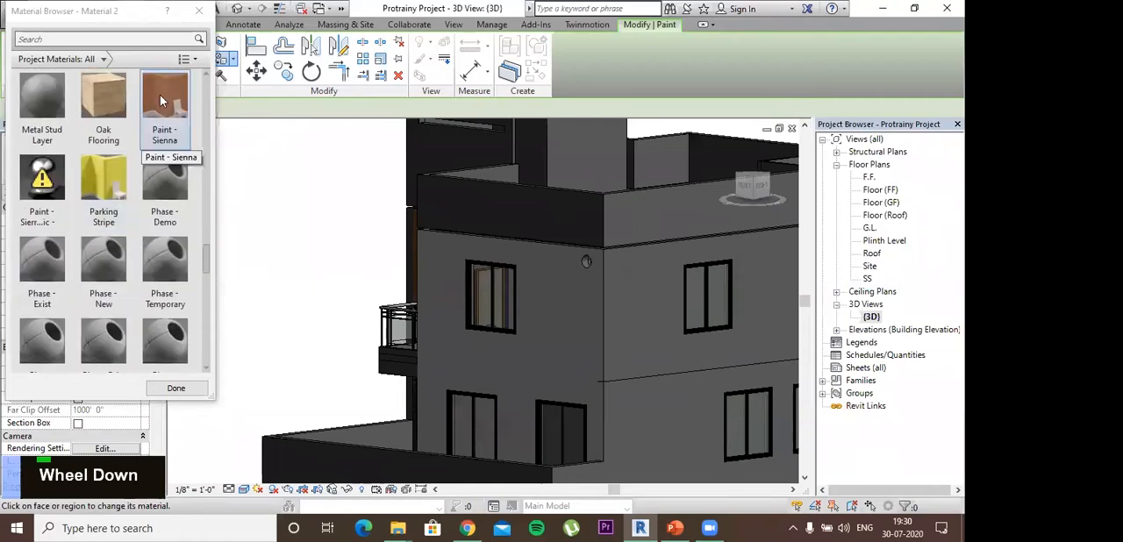
scroll(434, 361, "down", 3)
mouse_move(646, 353)
middle_mouse_down("shift")
mouse_move(689, 399)
mouse_move(499, 361)
mouse_move(431, 290)
mouse_move(572, 336)
mouse_move(604, 396)
mouse_move(719, 329)
middle_mouse_up("shift")
left_click(599, 329)
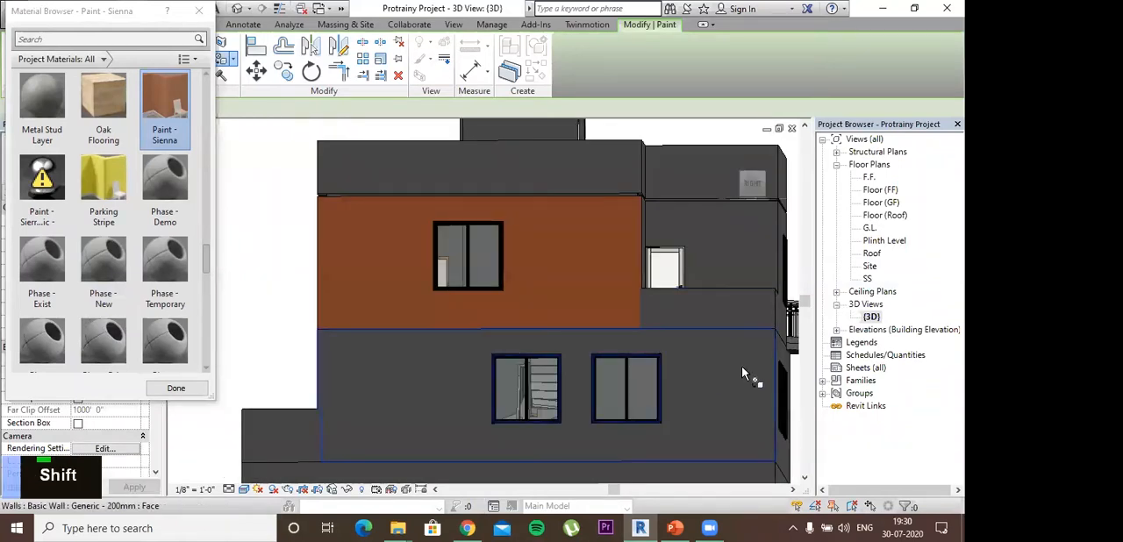
left_click(689, 434)
- Paint the back facade's first-floor and ground-floor walls with Concrete Masonry Units from the Masonry materials
middle_click_drag(689, 435, 491, 368, "shift")
scroll(103, 228, "down", 1)
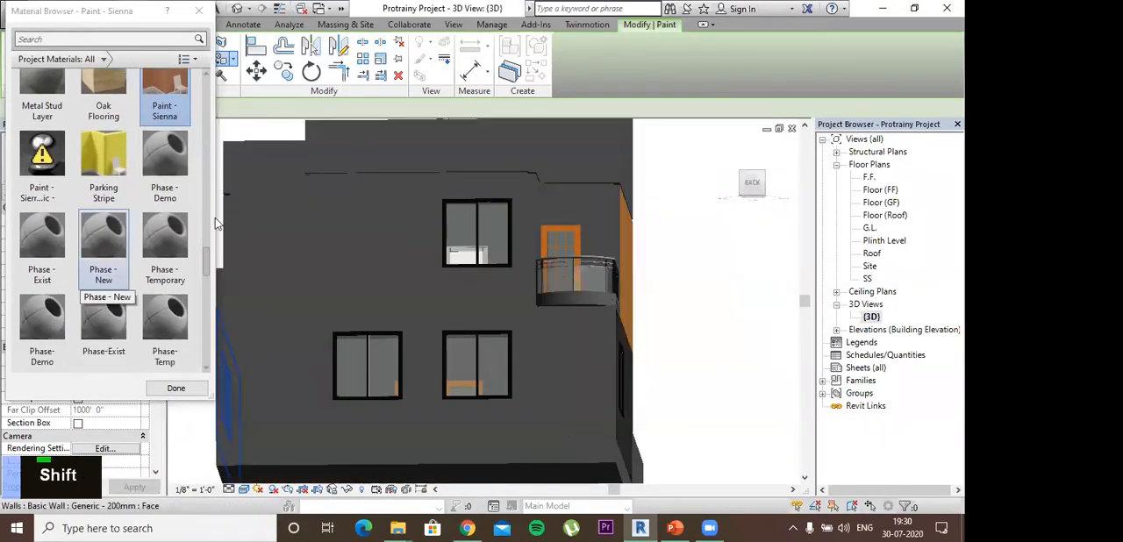
scroll(103, 201, "up", 10)
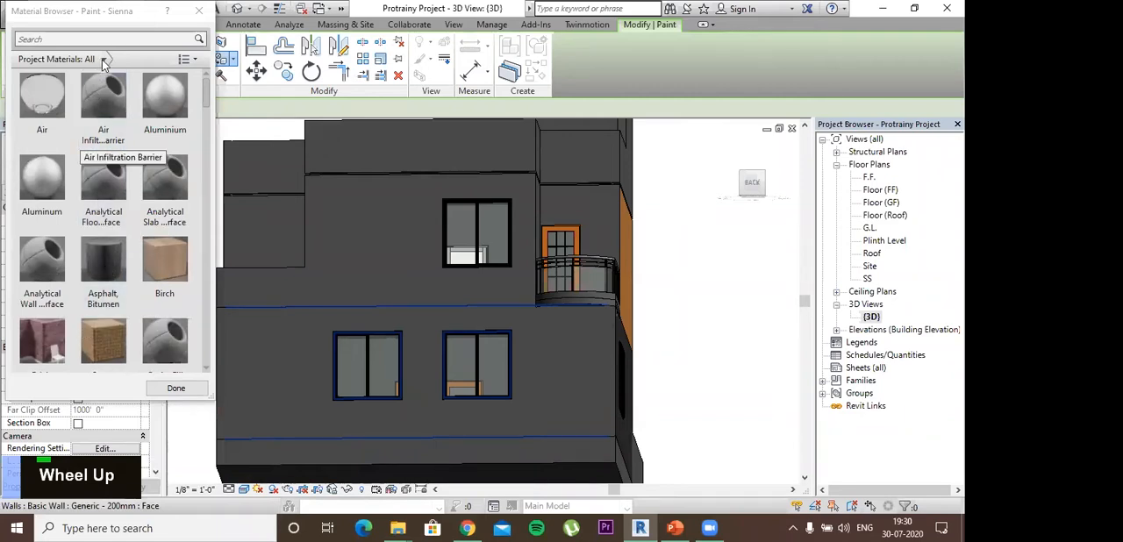
left_click(101, 60)
left_click(67, 188)
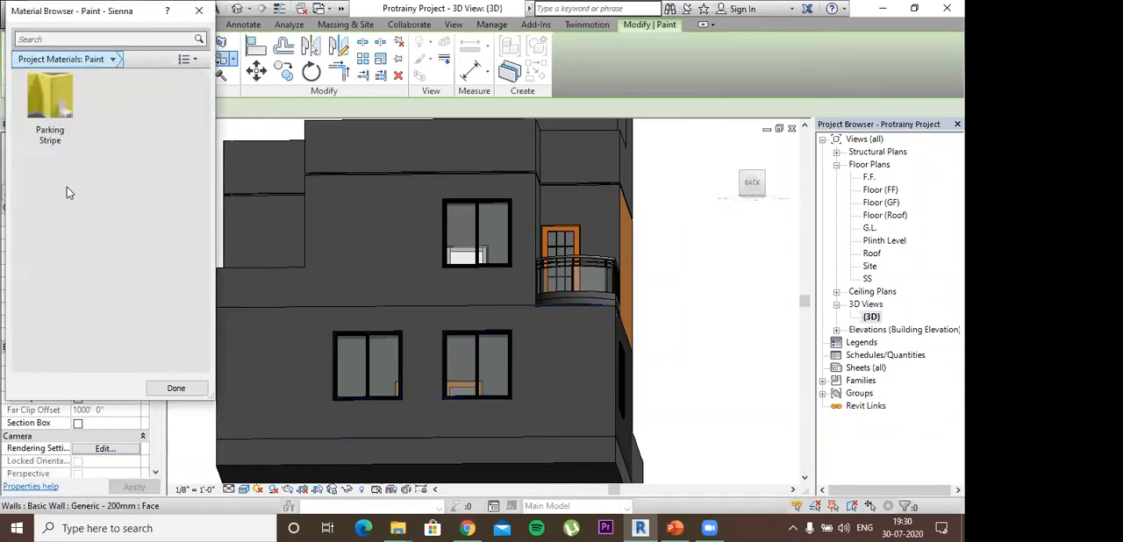
left_click(112, 59)
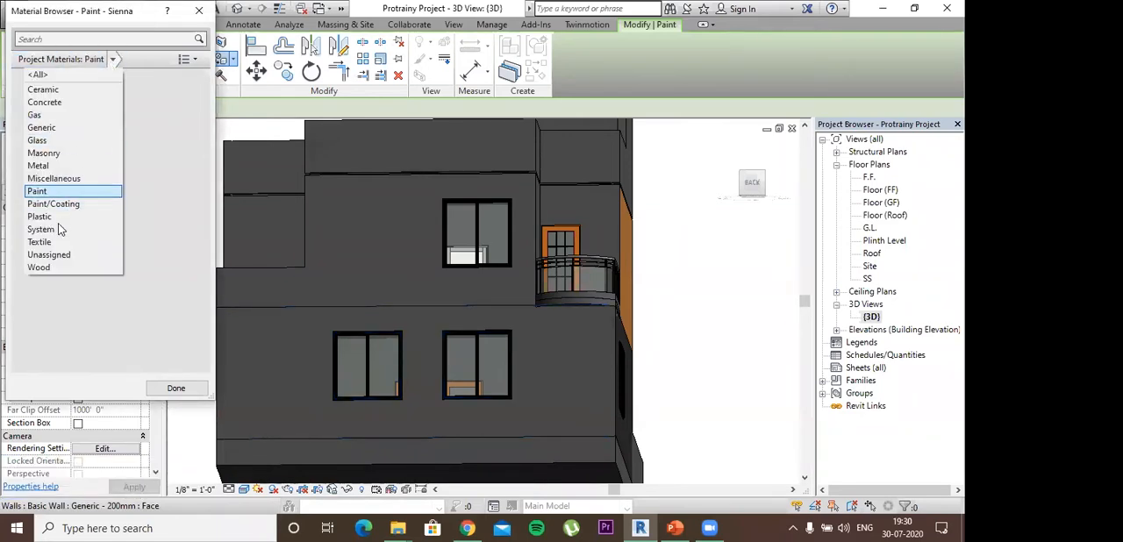
left_click(44, 152)
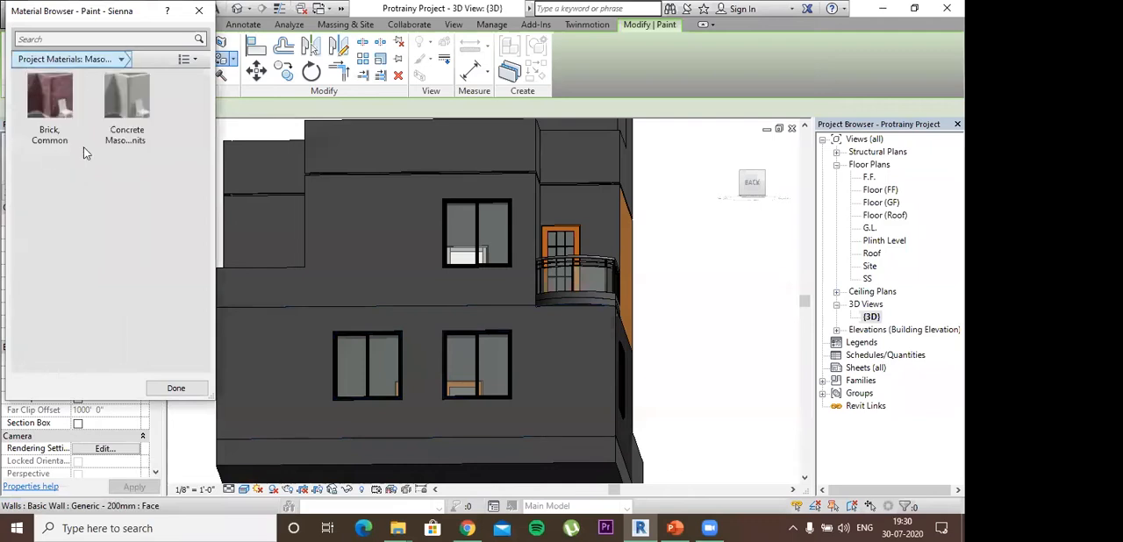
left_click(49, 108)
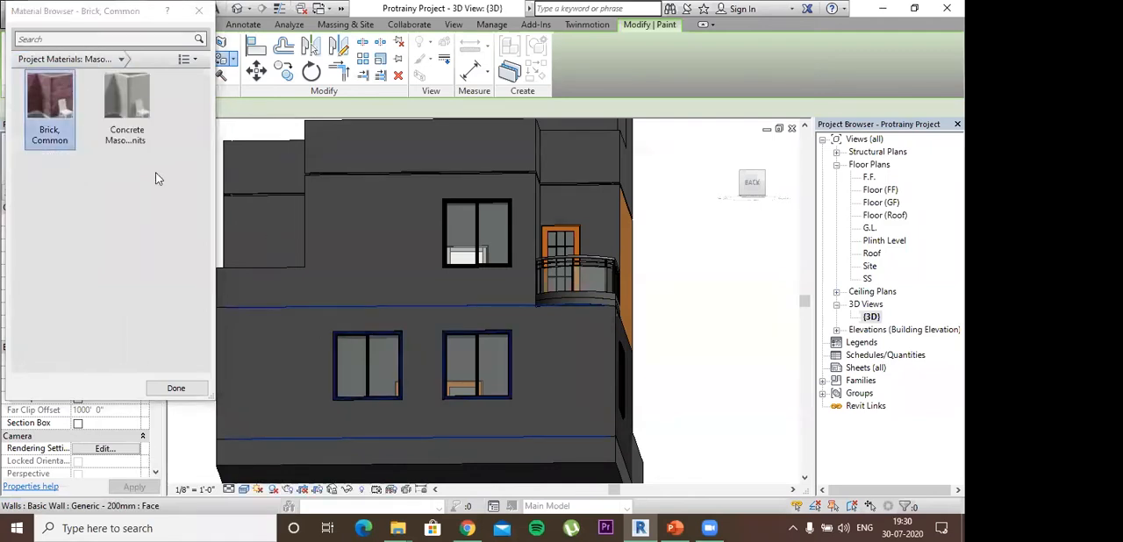
left_click(128, 104)
left_click(328, 235)
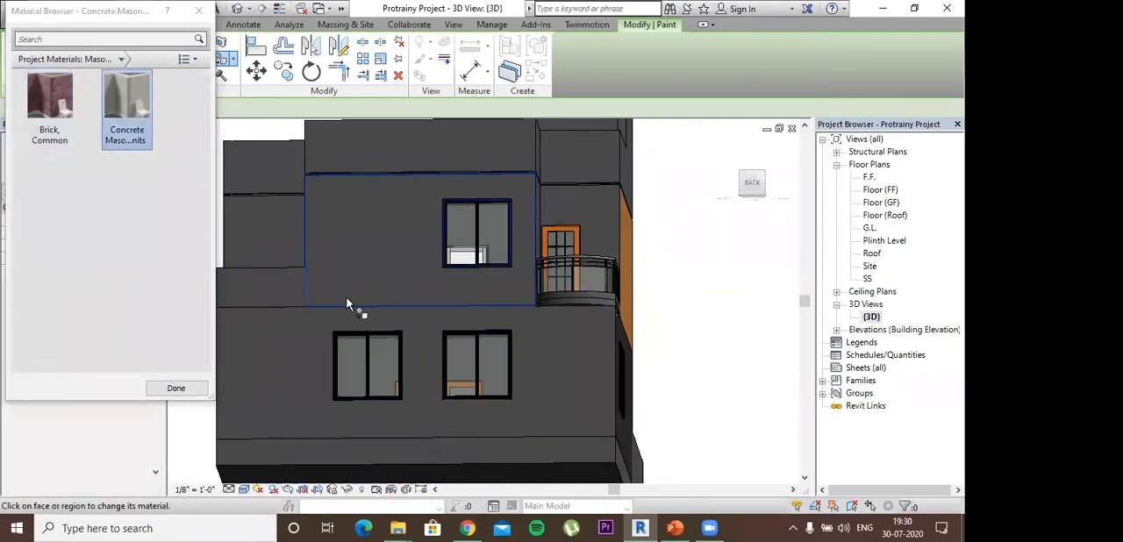
left_click(263, 342)
mouse_move(390, 374)
middle_mouse_down("shift")
mouse_move(443, 429)
mouse_move(386, 379)
middle_mouse_up("shift")
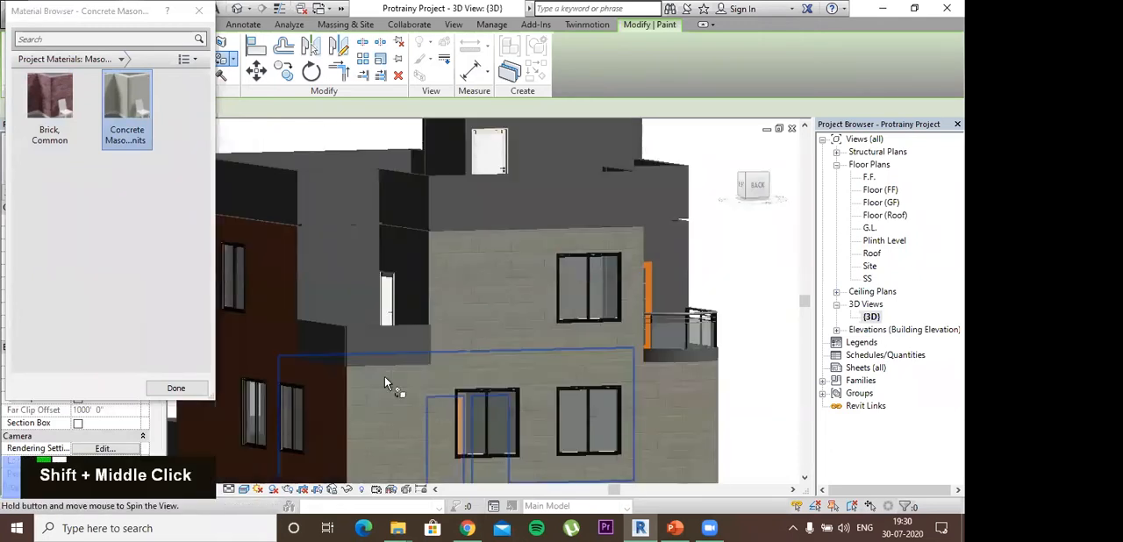
- Browse the Textile, Paint/Coating, Ceramic and System material categories for another paint finish
left_click(120, 60)
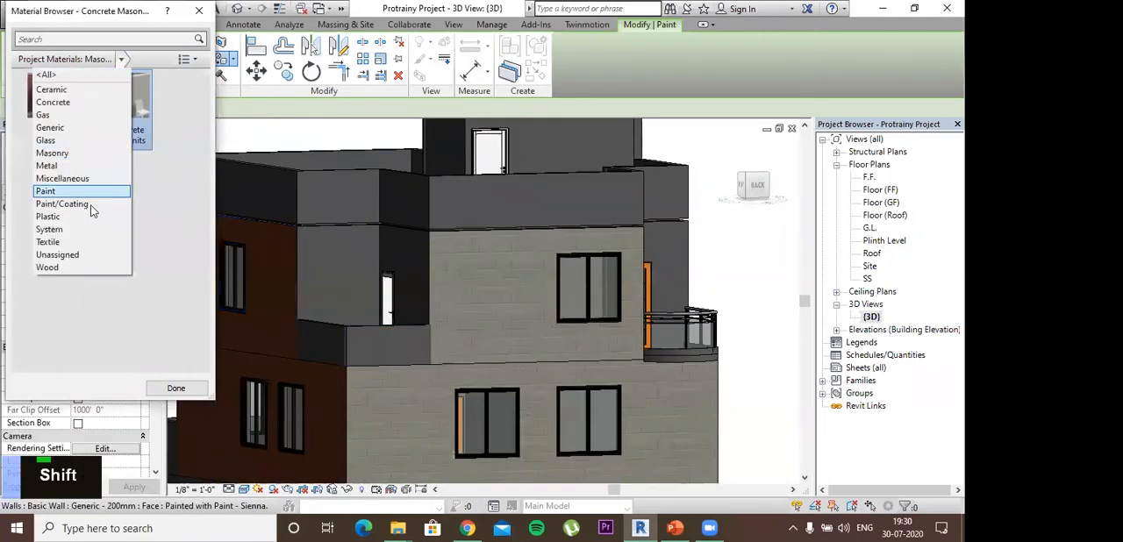
left_click(67, 242)
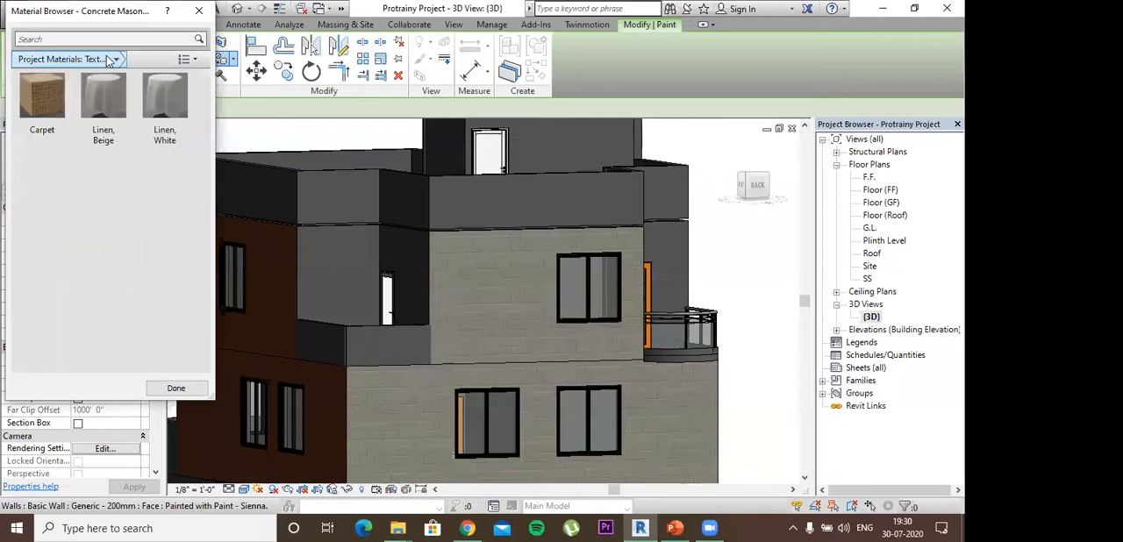
left_click(116, 59)
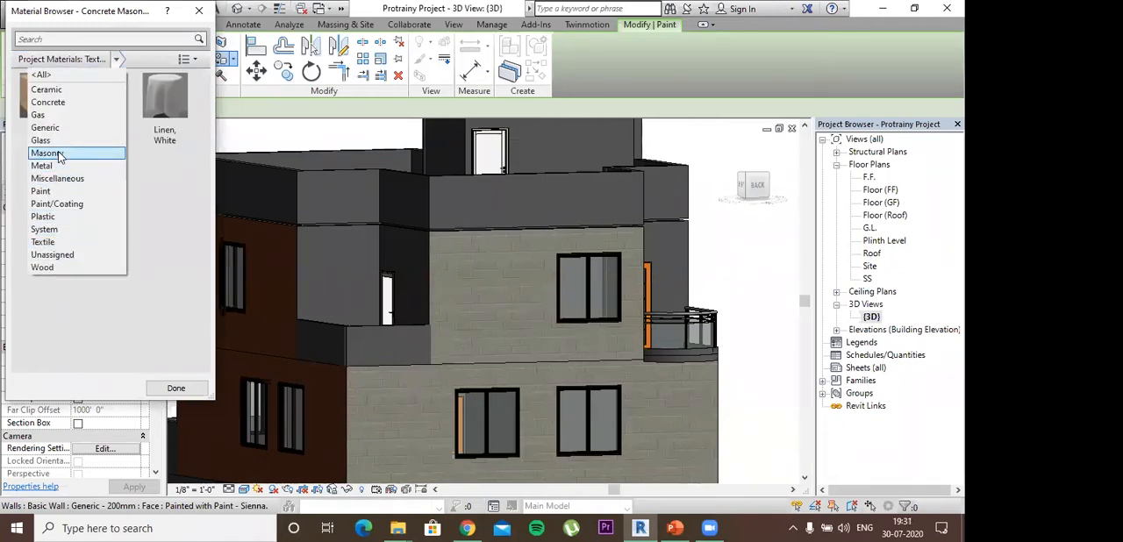
left_click(57, 203)
left_click(127, 59)
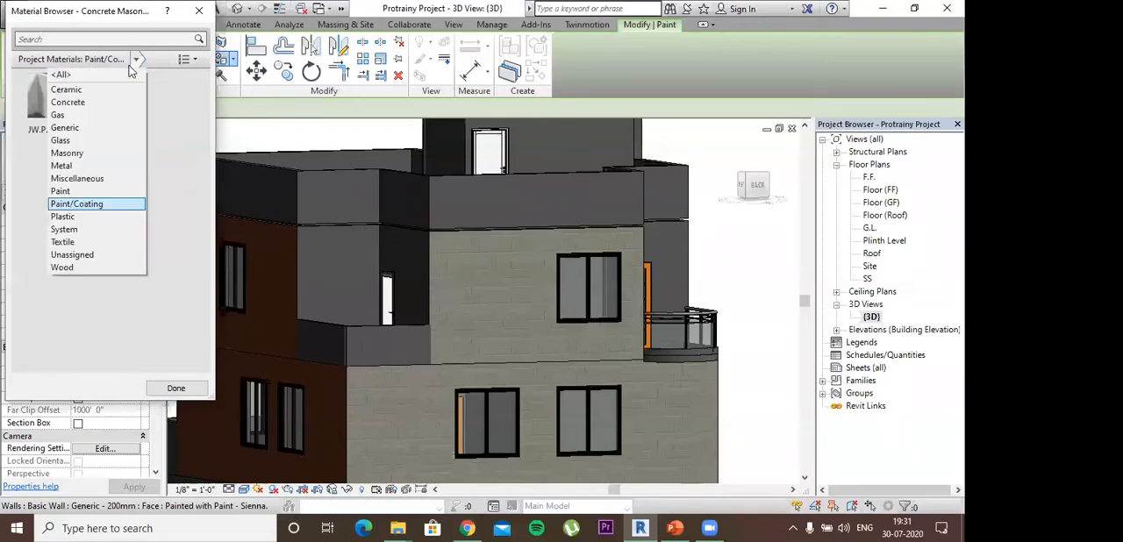
left_click(86, 91)
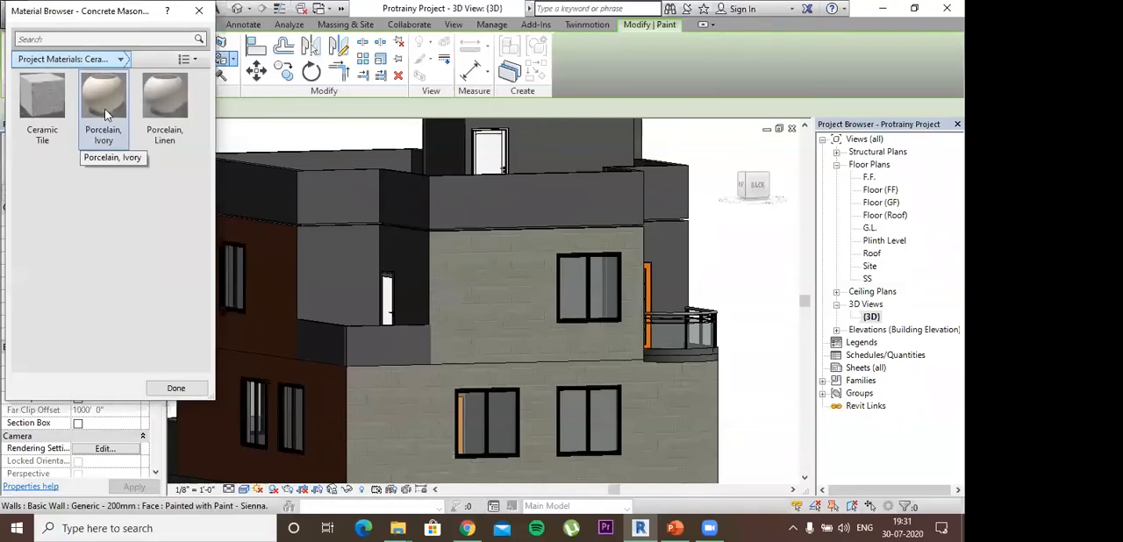
left_click(123, 59)
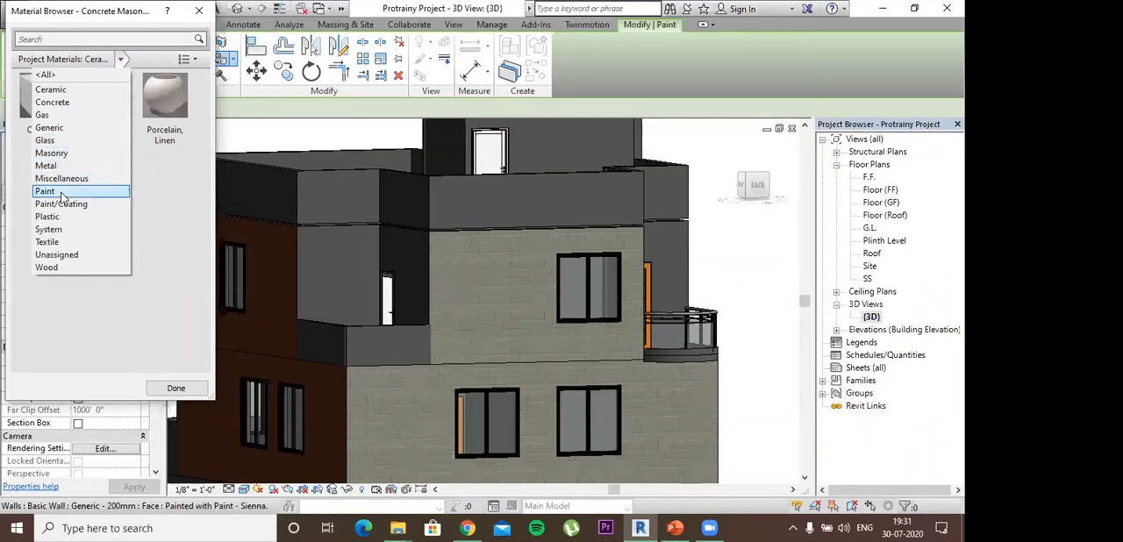
left_click(51, 229)
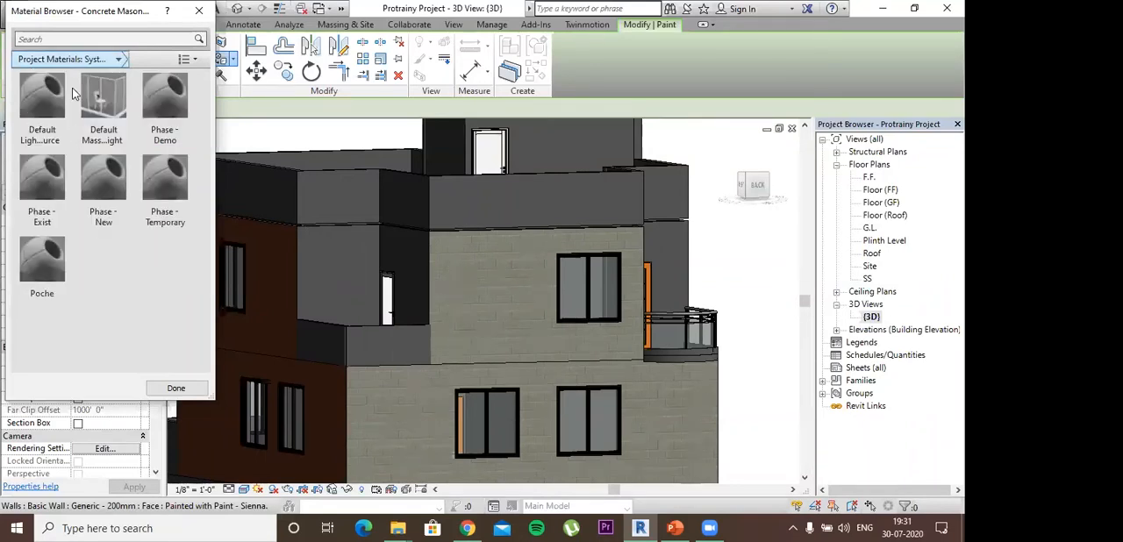
left_click(119, 60)
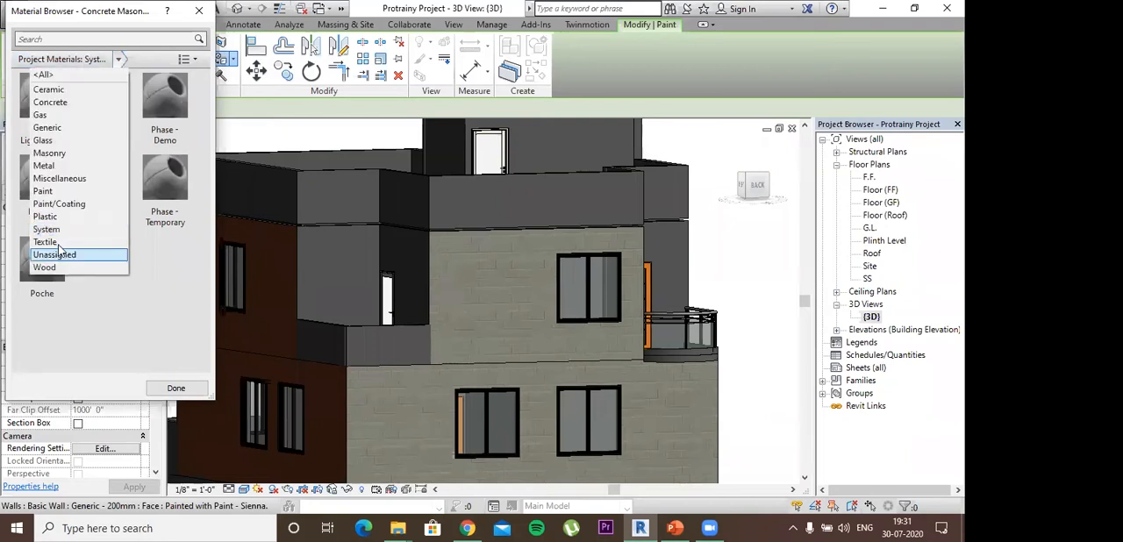
- Choose Oak Flooring from the Wood materials as the paint material
left_click(48, 267)
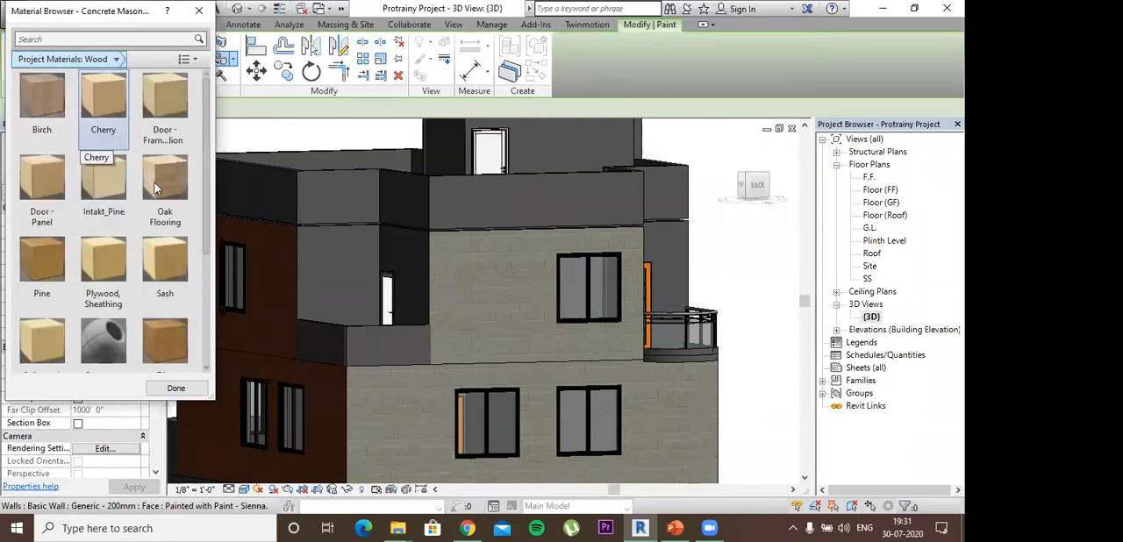
scroll(165, 257, "down", 3)
scroll(165, 256, "up", 3)
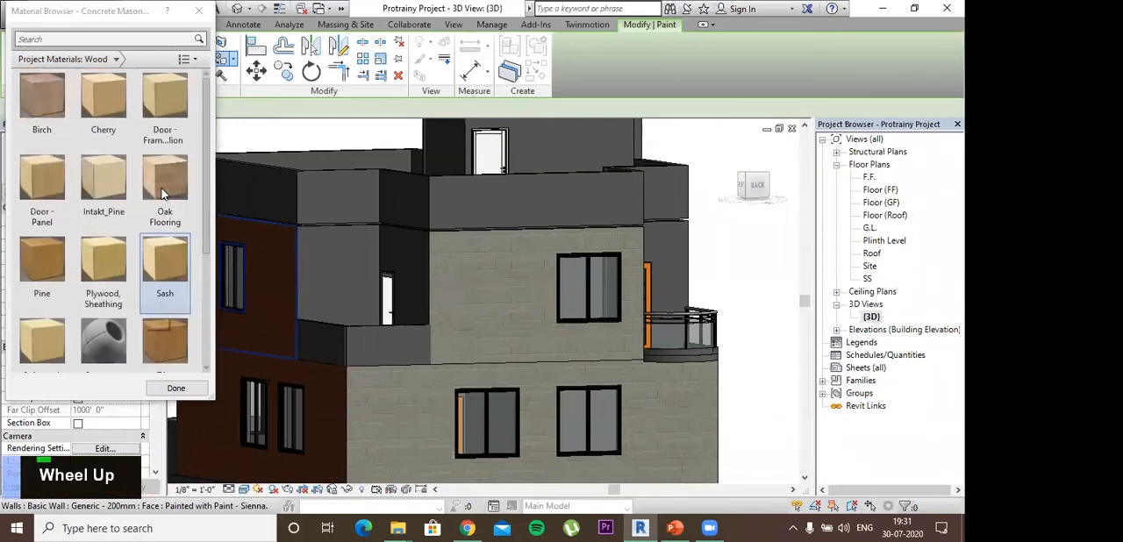
left_click(166, 180)
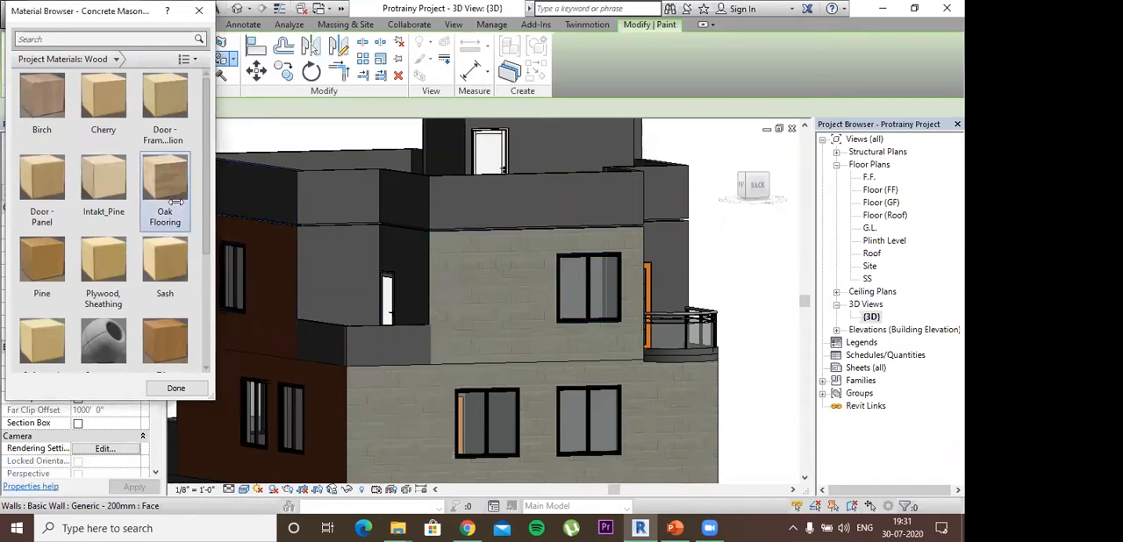
- Examine the house from its other sides around to the front boundary wall, and end the Paint command
mouse_move(489, 366)
middle_mouse_down("shift")
mouse_move(325, 381)
mouse_move(263, 403)
mouse_move(300, 449)
mouse_move(303, 268)
middle_mouse_up("shift")
middle_click_drag(412, 333, 488, 362, "shift")
left_click(476, 328)
middle_click_drag(560, 271, 544, 301, "shift")
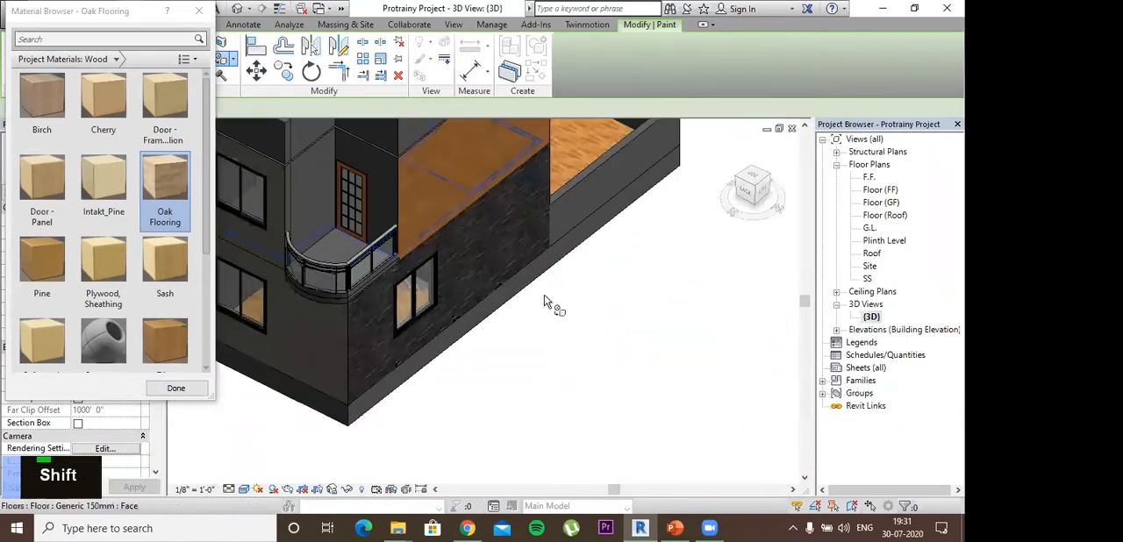
mouse_move(487, 365)
middle_mouse_down("shift")
mouse_move(356, 321)
mouse_move(402, 275)
mouse_move(271, 401)
mouse_move(323, 349)
mouse_move(507, 368)
middle_mouse_up("shift")
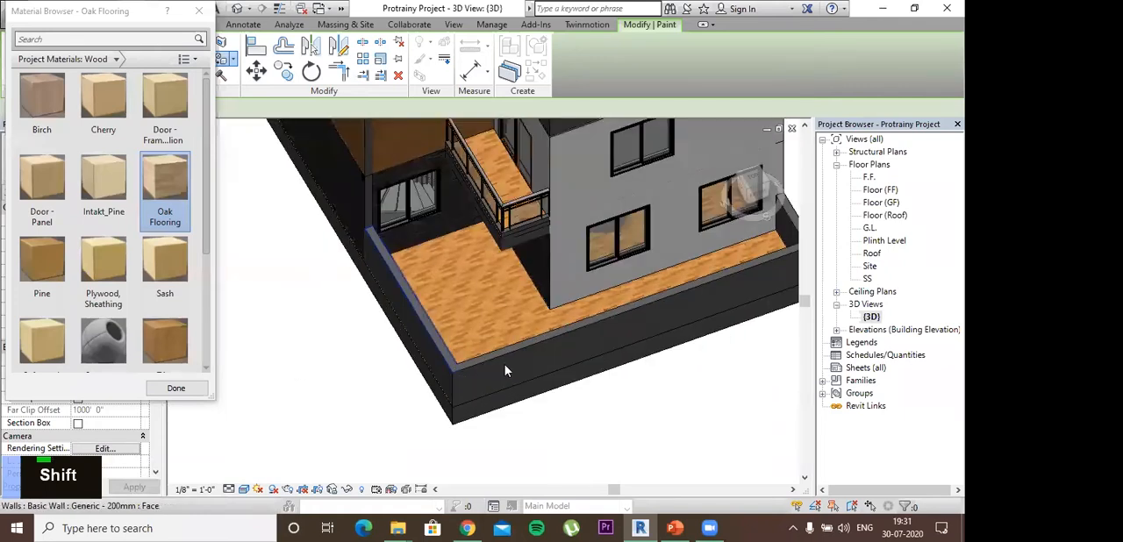
key("Escape")
key("Escape")
key("Escape")
key("Escape")
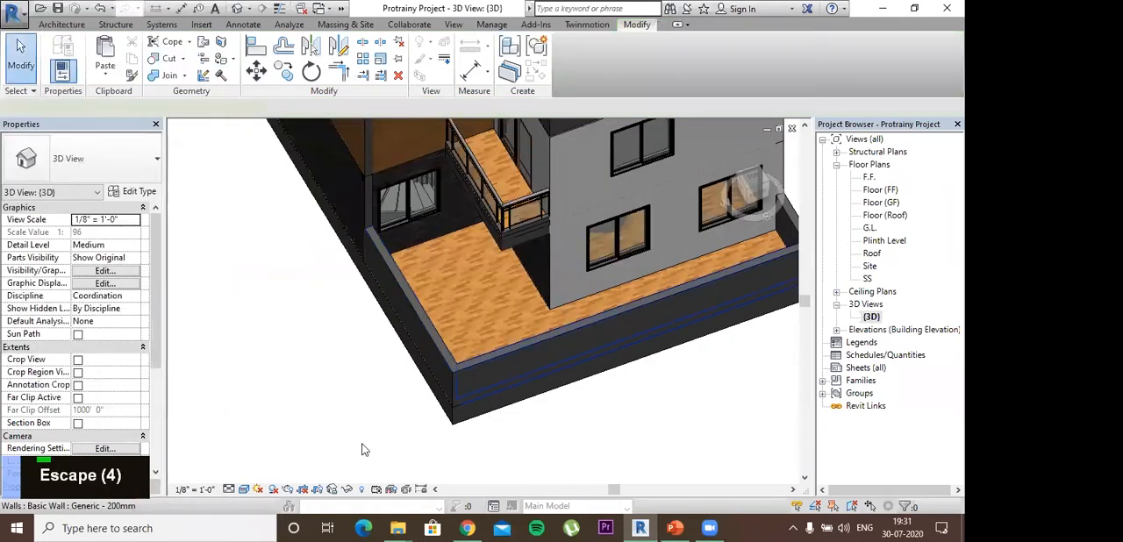
- Identify the front boundary wall in the 3D view and select it in the Plinth Level floor plan
left_click(540, 423)
middle_click_drag(652, 441, 590, 417)
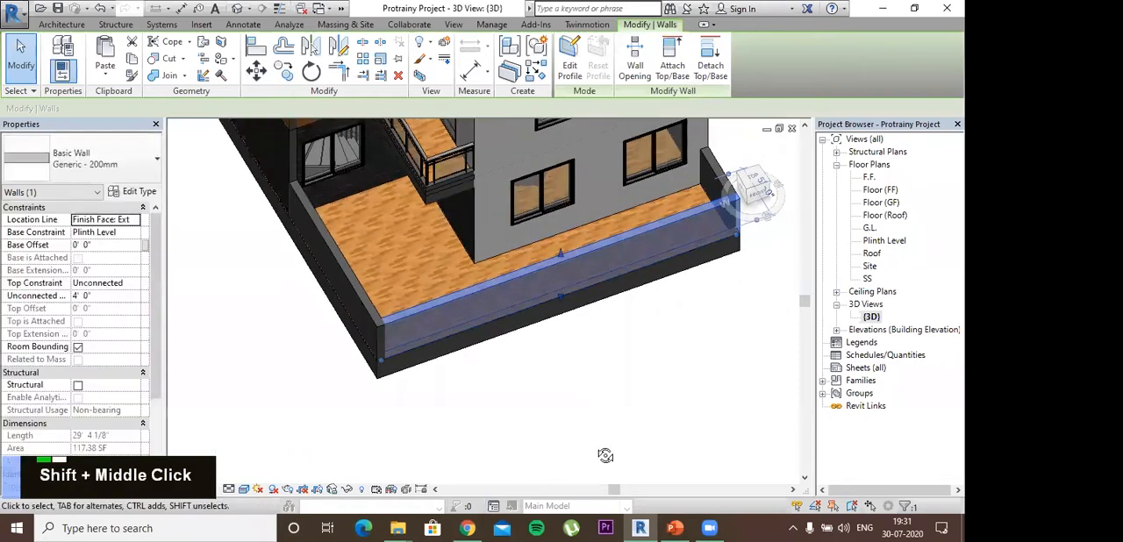
middle_click_drag(605, 456, 494, 235, "shift")
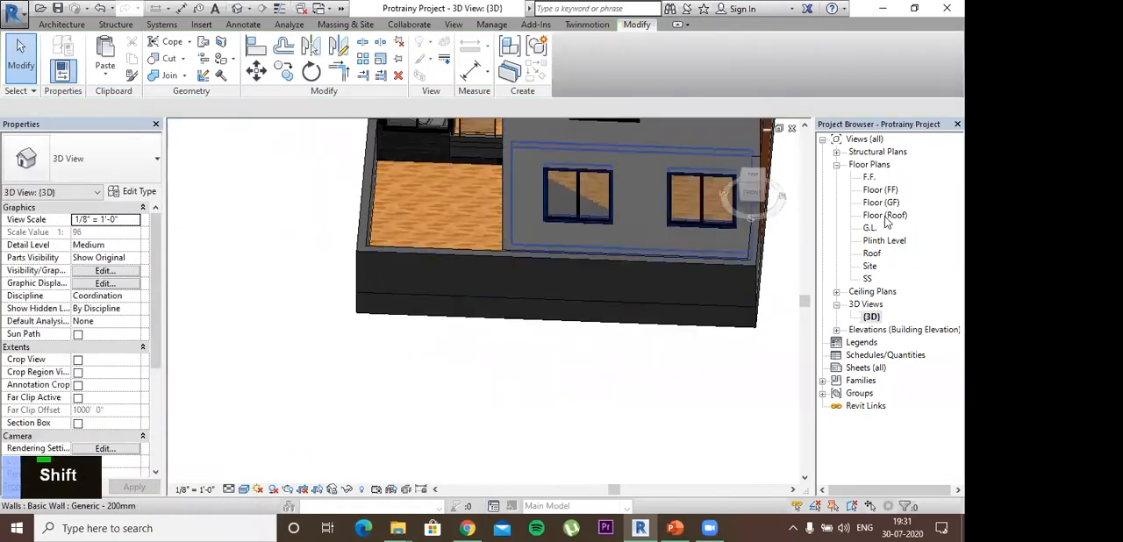
double_click(883, 241)
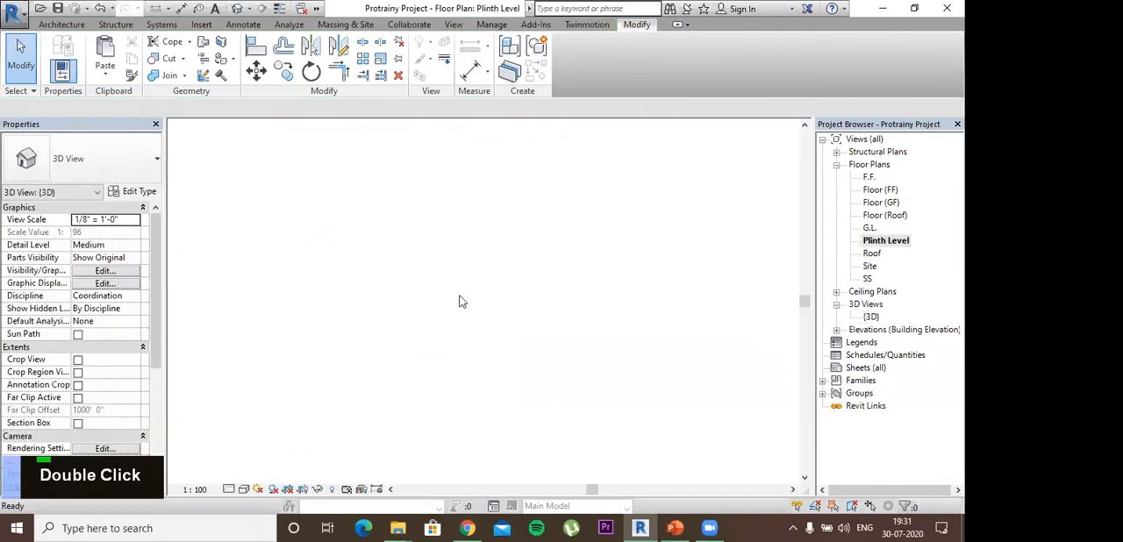
scroll(458, 323, "up", 2)
scroll(443, 330, "up", 2)
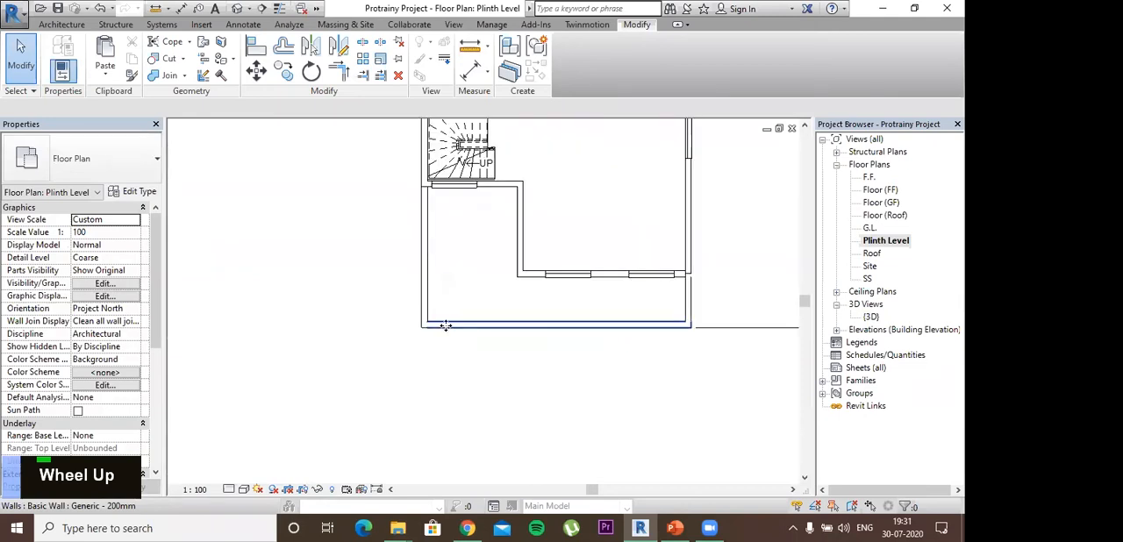
left_click(443, 324)
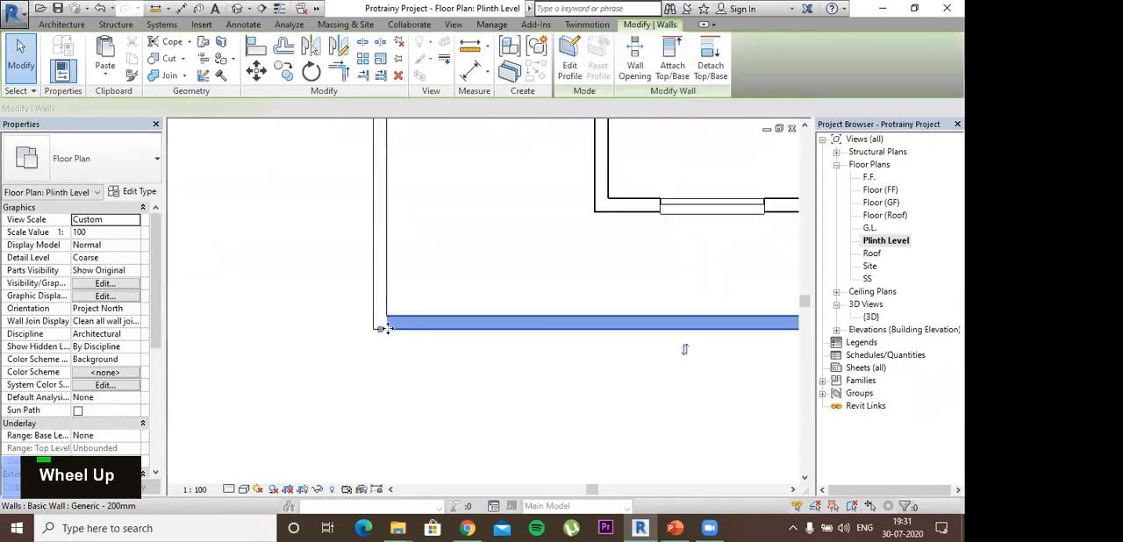
- Start placing a component and open Load Family at the Desktop folder
left_click(61, 23)
left_click(155, 48)
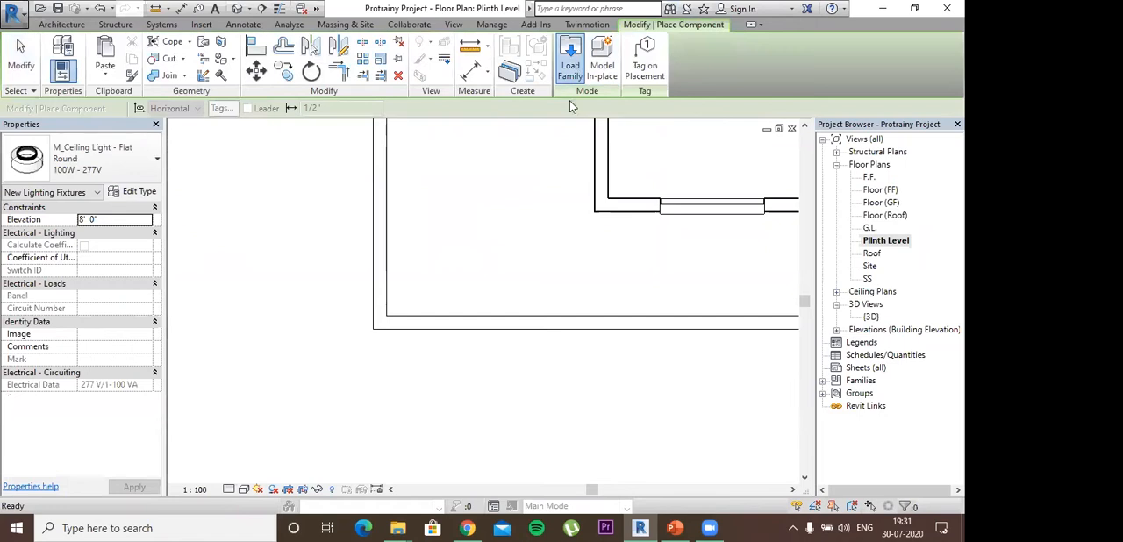
left_click(570, 62)
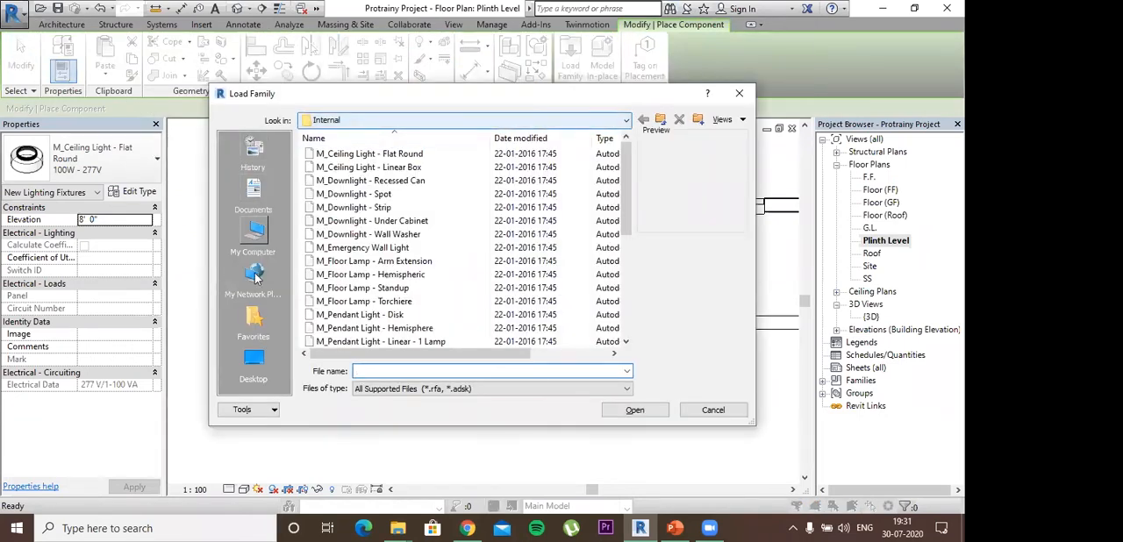
scroll(259, 340, "down", 1)
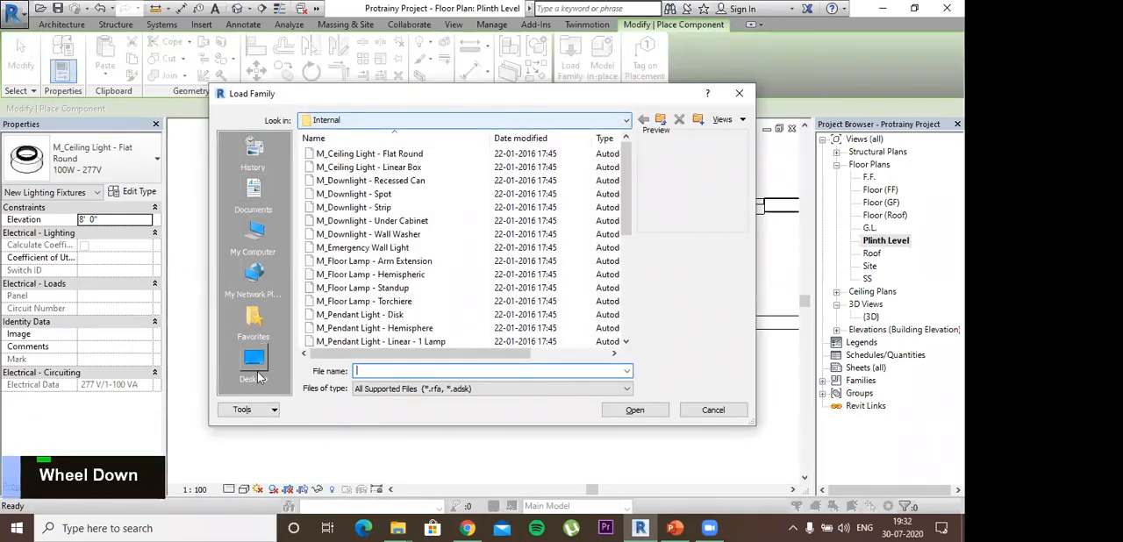
left_click(256, 362)
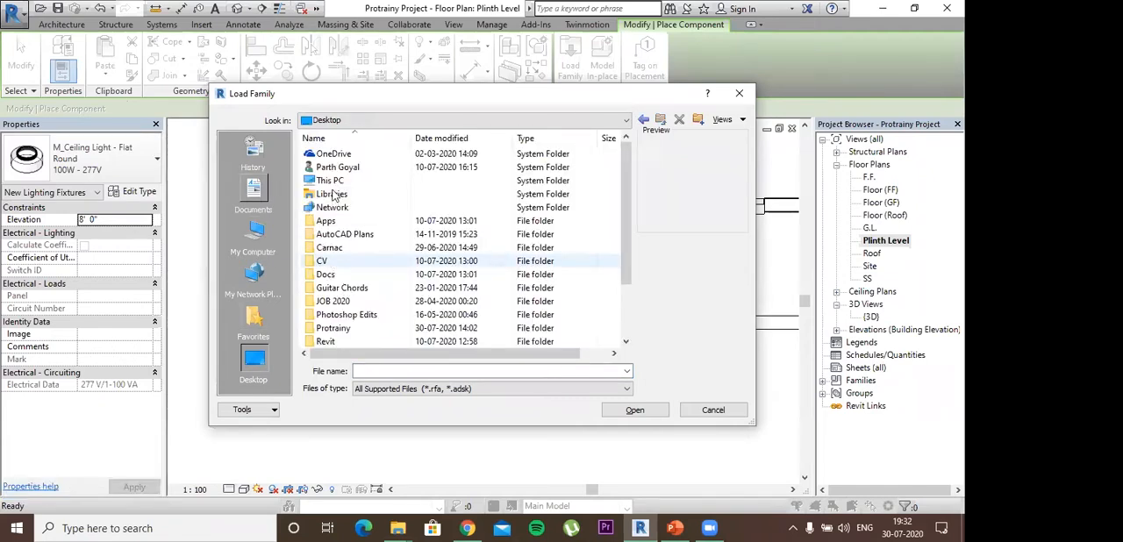
left_click(259, 159)
left_click(257, 358)
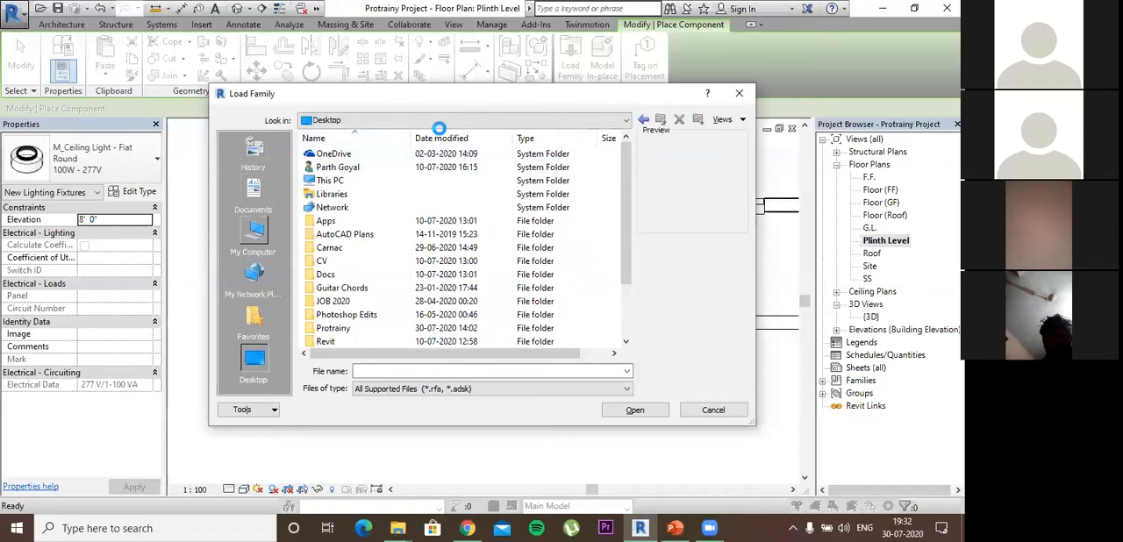
- Load the Landscaping-Fencing- Normaclo-NOR010017 family from the user profile's Downloads folder
left_click(623, 120)
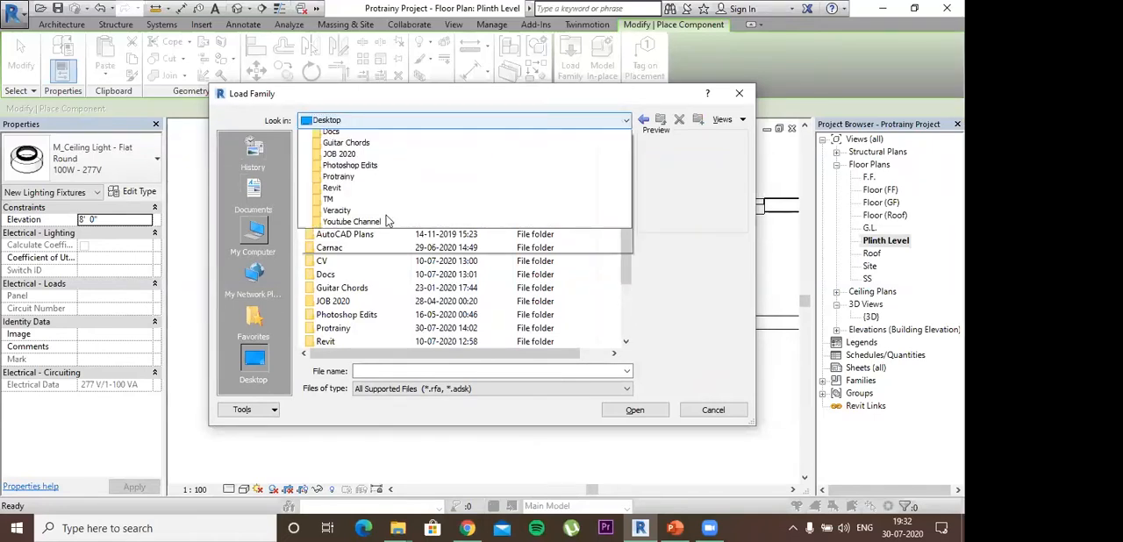
scroll(386, 221, "down", 5)
scroll(578, 123, "up", 10)
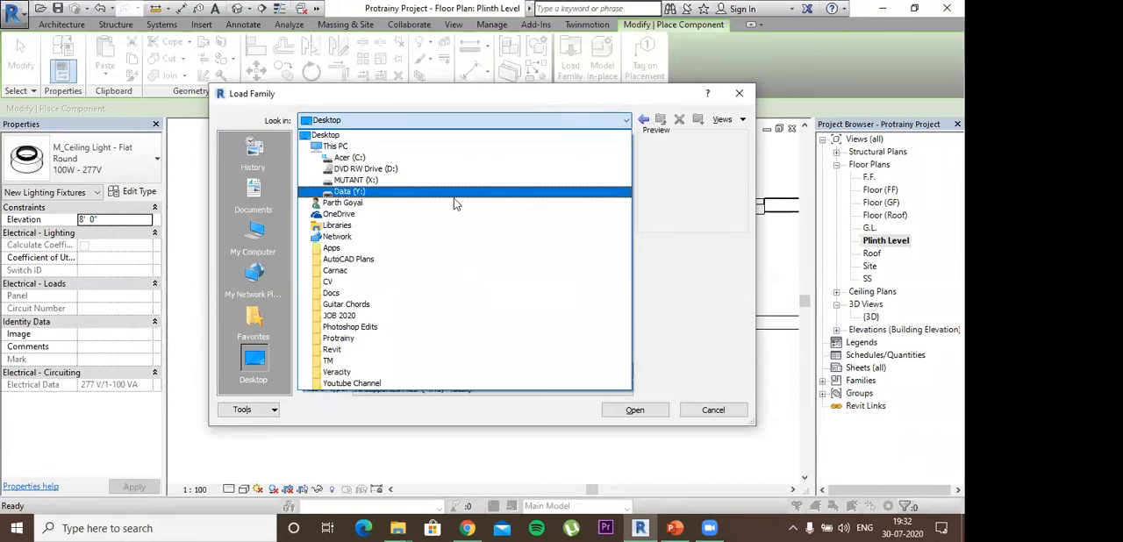
double_click(355, 204)
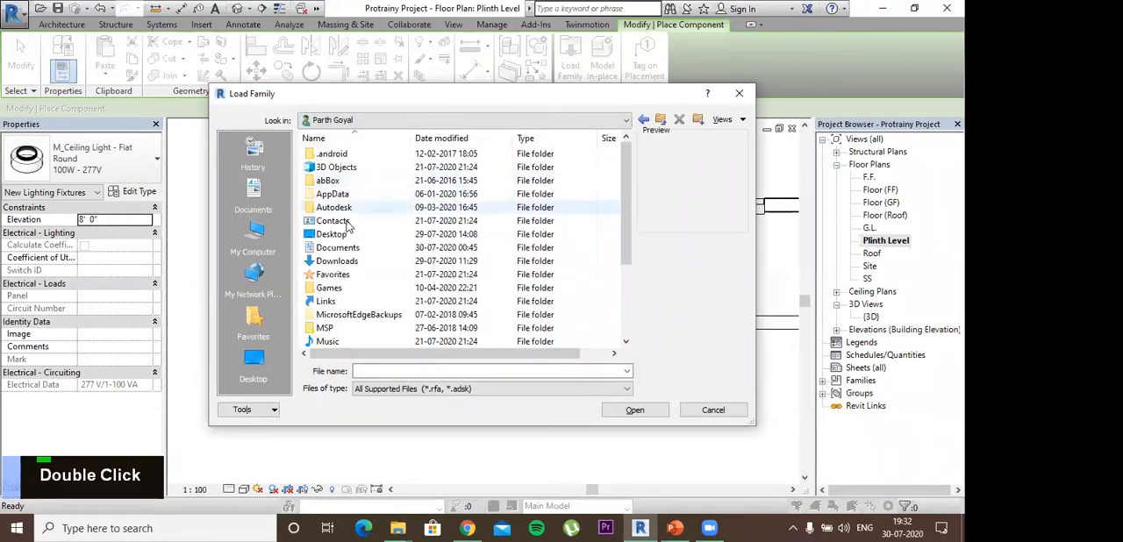
scroll(351, 207, "down", 1)
double_click(353, 208)
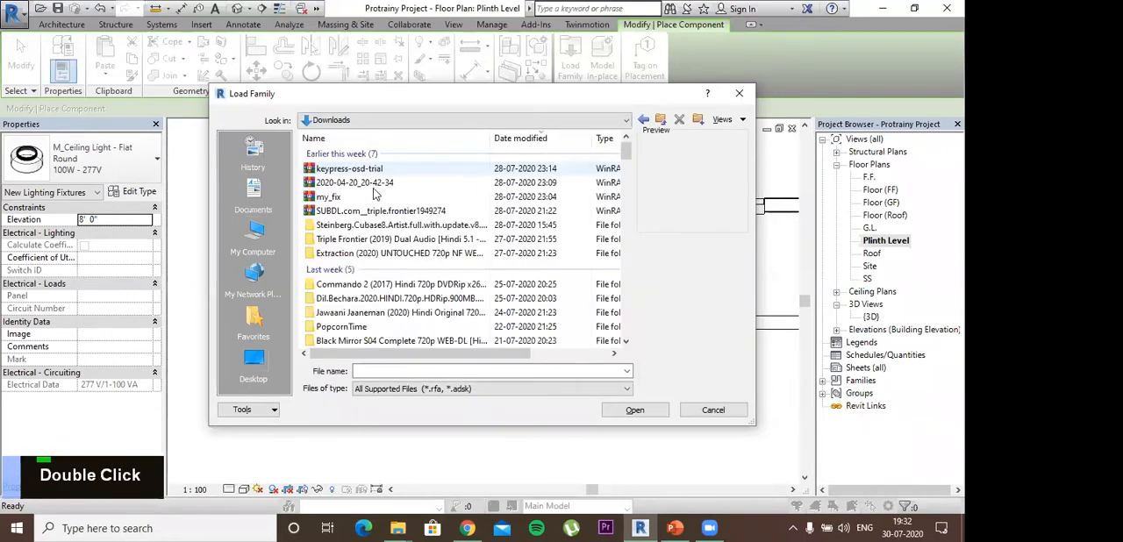
scroll(386, 184, "down", 8)
left_click(348, 157)
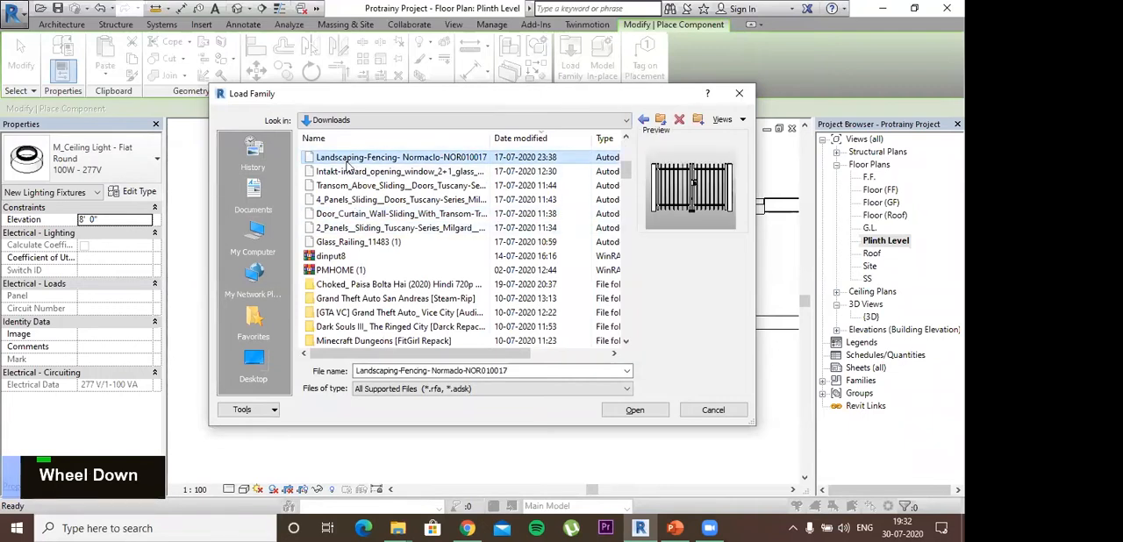
key("Return")
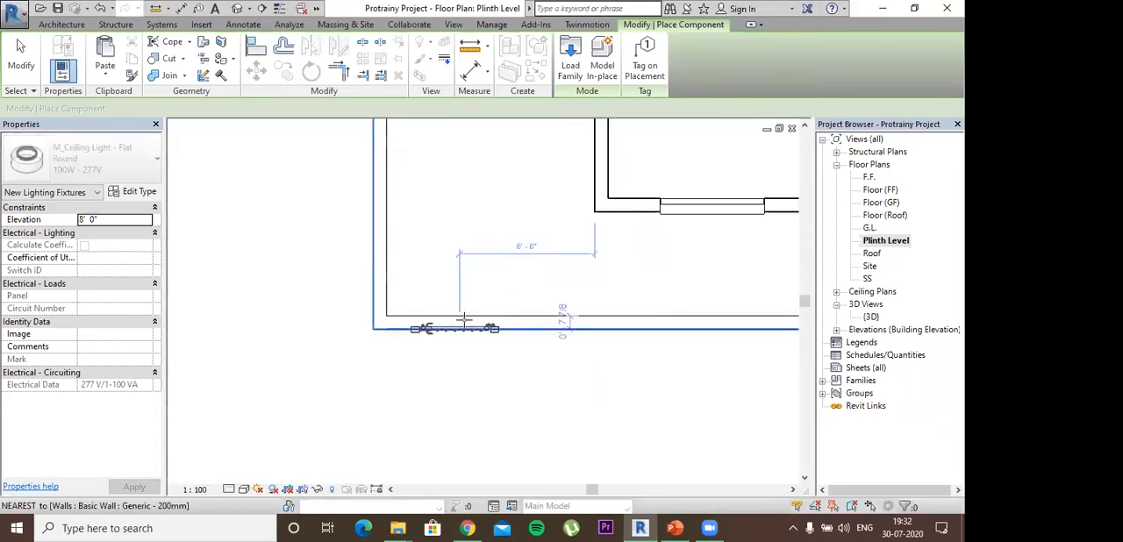
- Place a 1655mm x 1000mm fencing gate on the front boundary wall near its left corner, about 6' 2" from the house wall
scroll(464, 321, "up", 2)
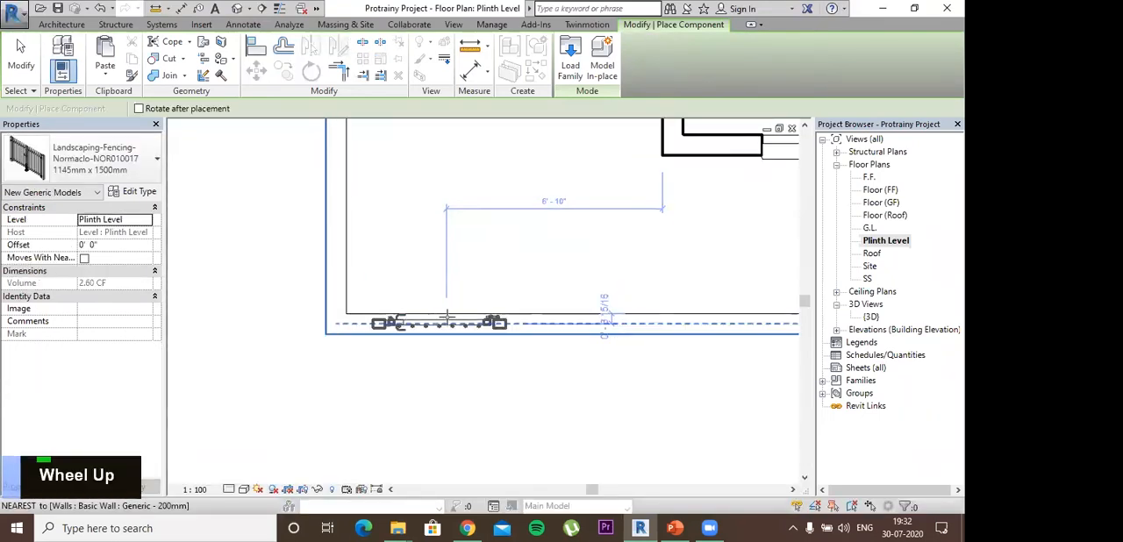
left_click(149, 167)
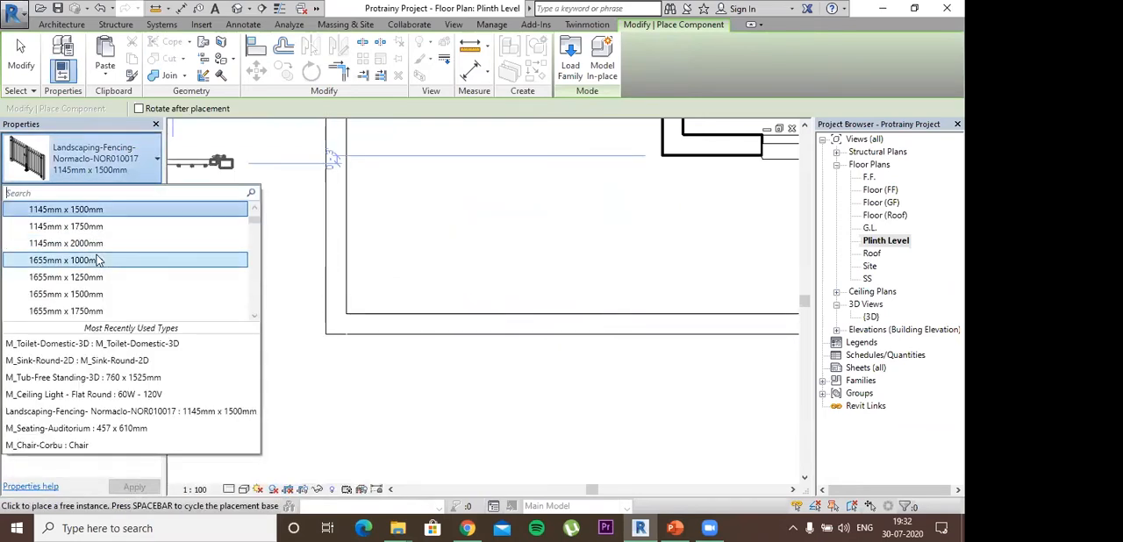
left_click(166, 258)
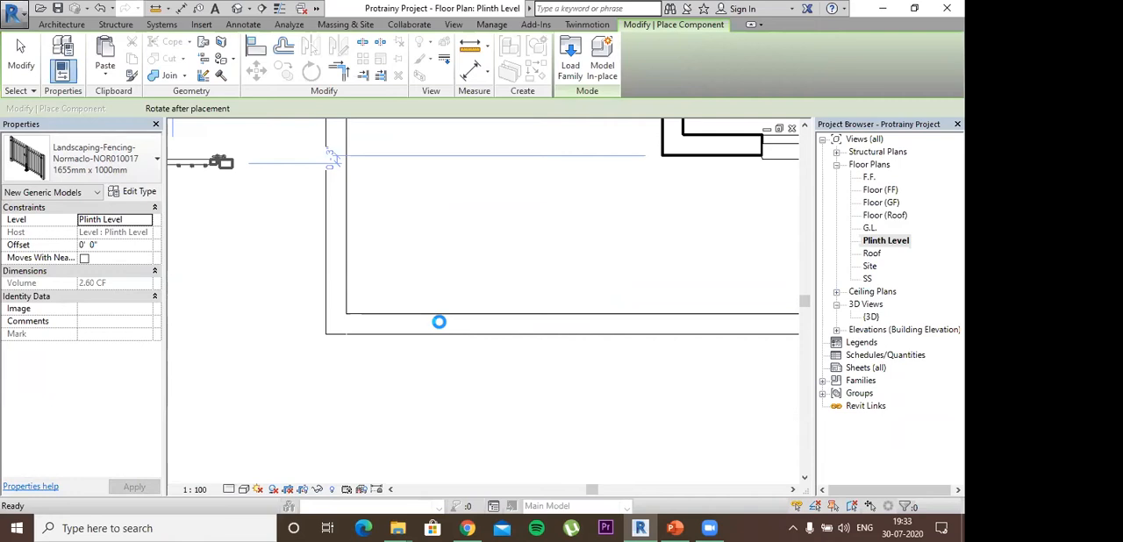
scroll(448, 264, "down", 1)
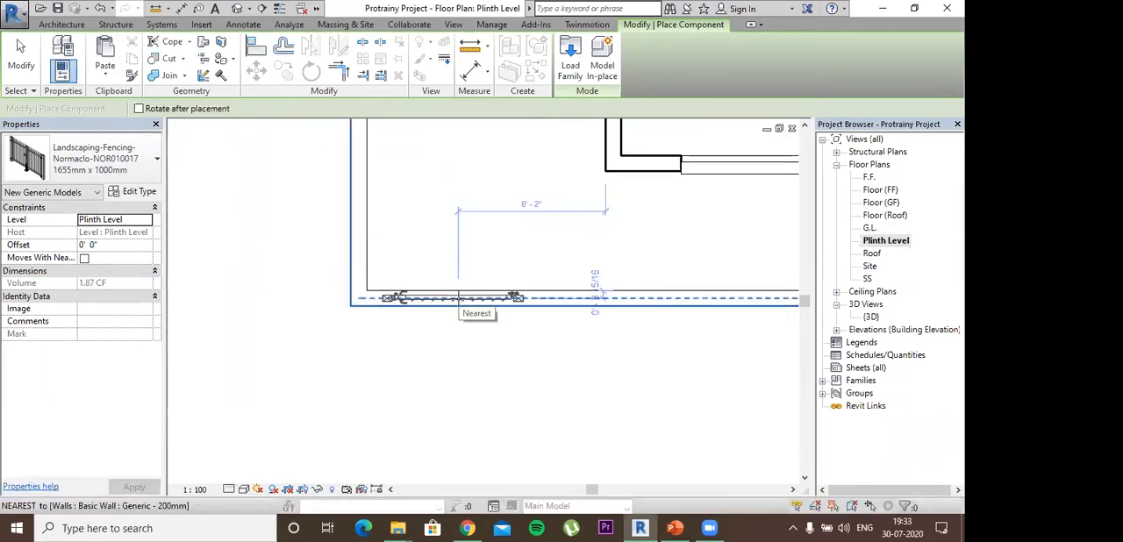
left_click(458, 298)
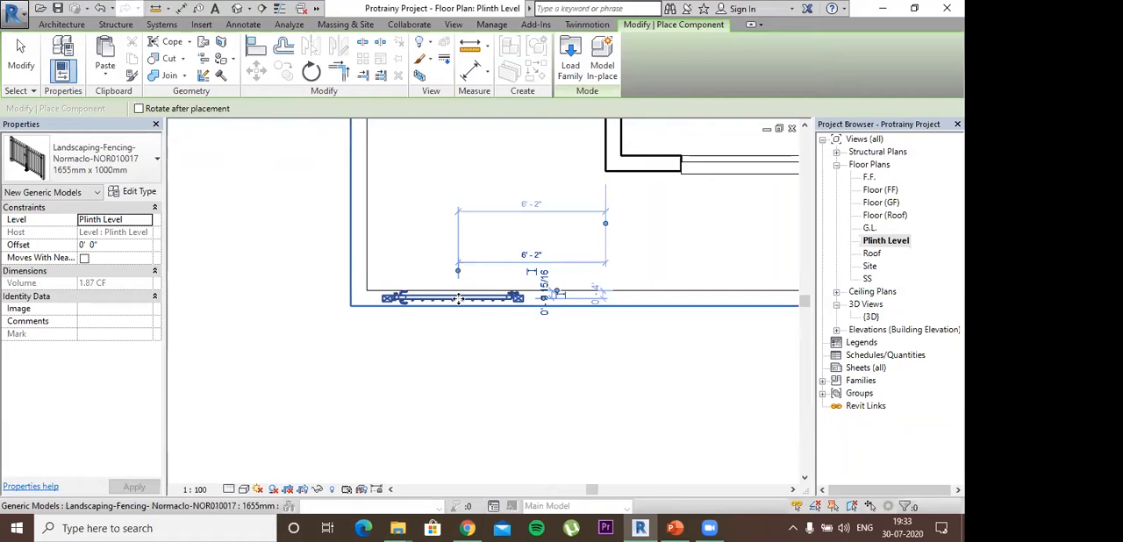
- Finish placing the component and examine the gate's position in the front boundary wall from several angles in the 3D view
key("Escape")
key("Escape")
key("Escape")
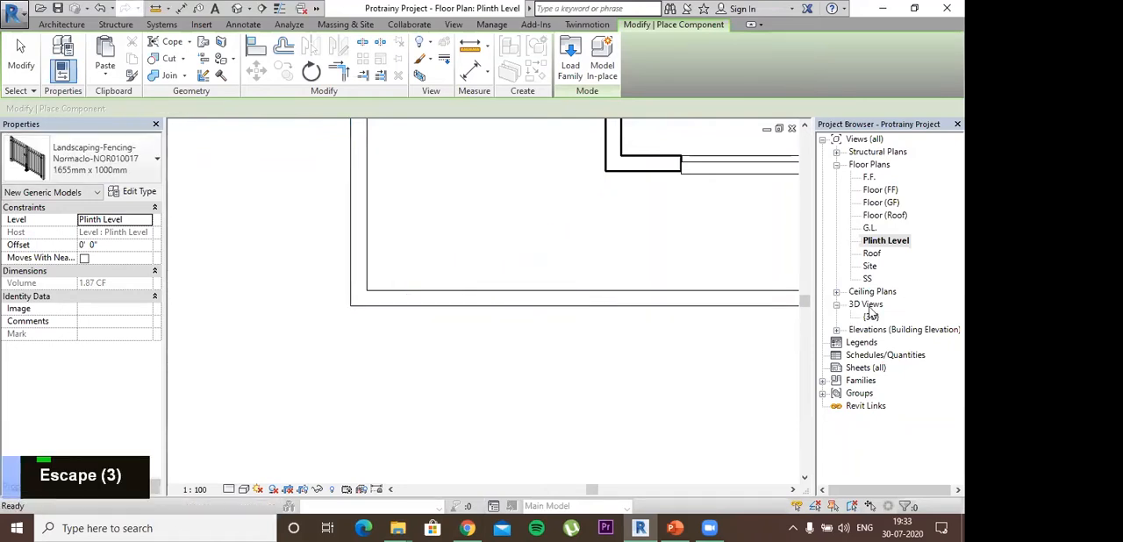
key("Escape")
key("Escape")
double_click(871, 315)
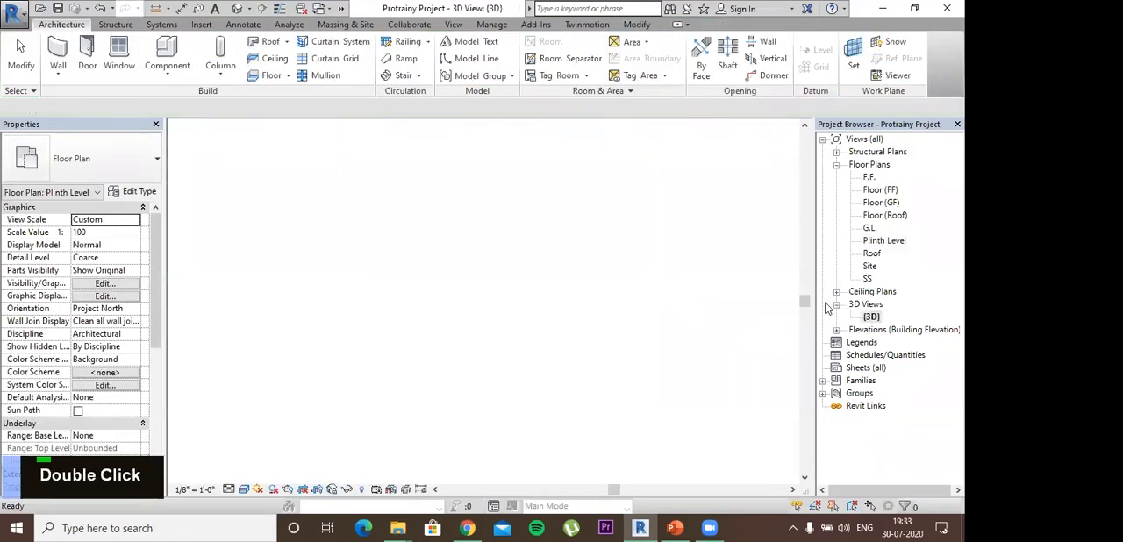
scroll(443, 353, "down", 1)
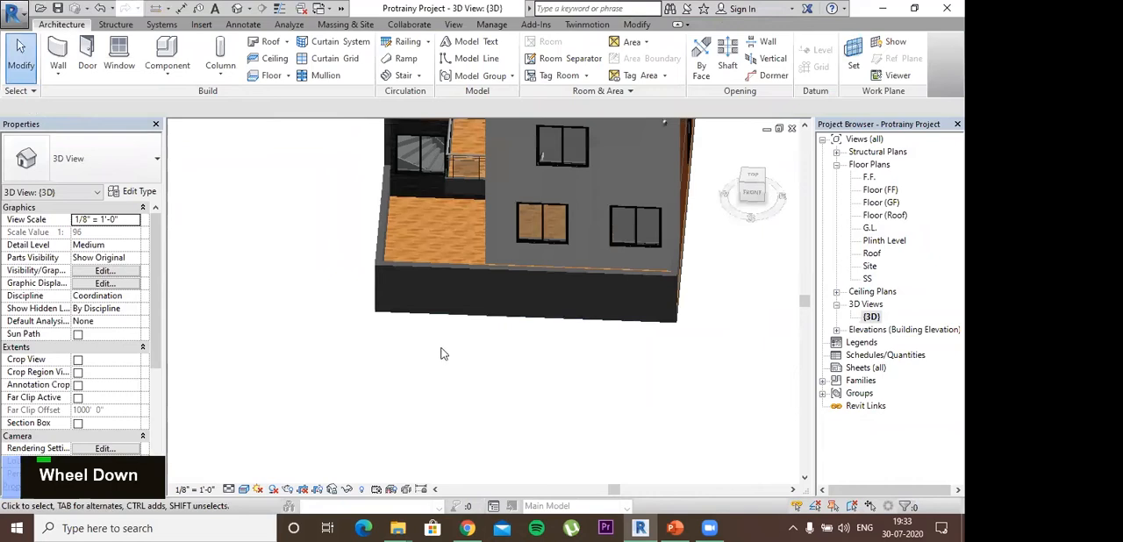
middle_click_drag(456, 359, 456, 421, "shift")
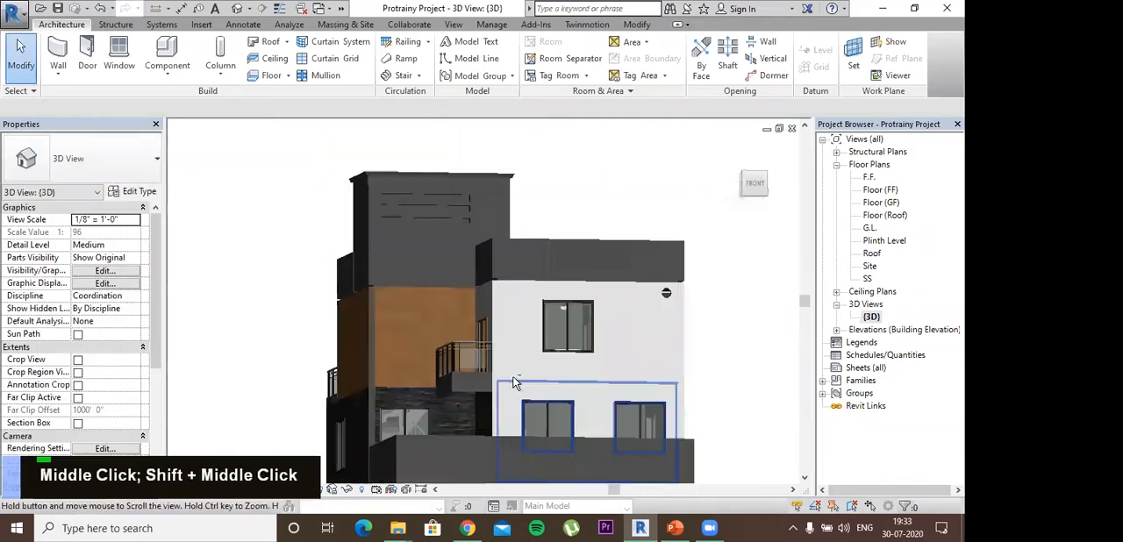
middle_click_drag(409, 465, 639, 186, "shift")
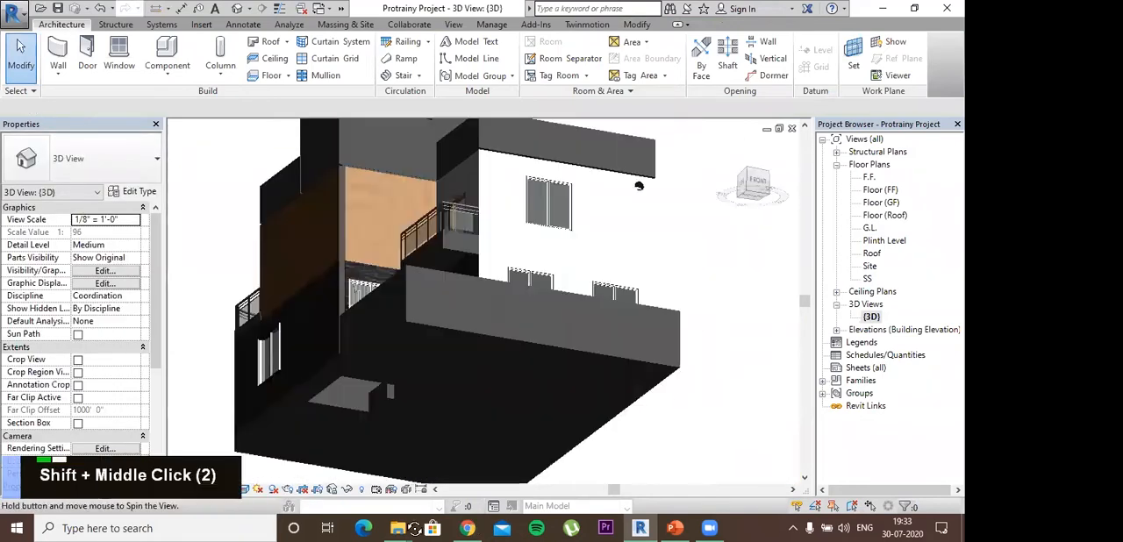
middle_click_drag(456, 315, 483, 321, "shift")
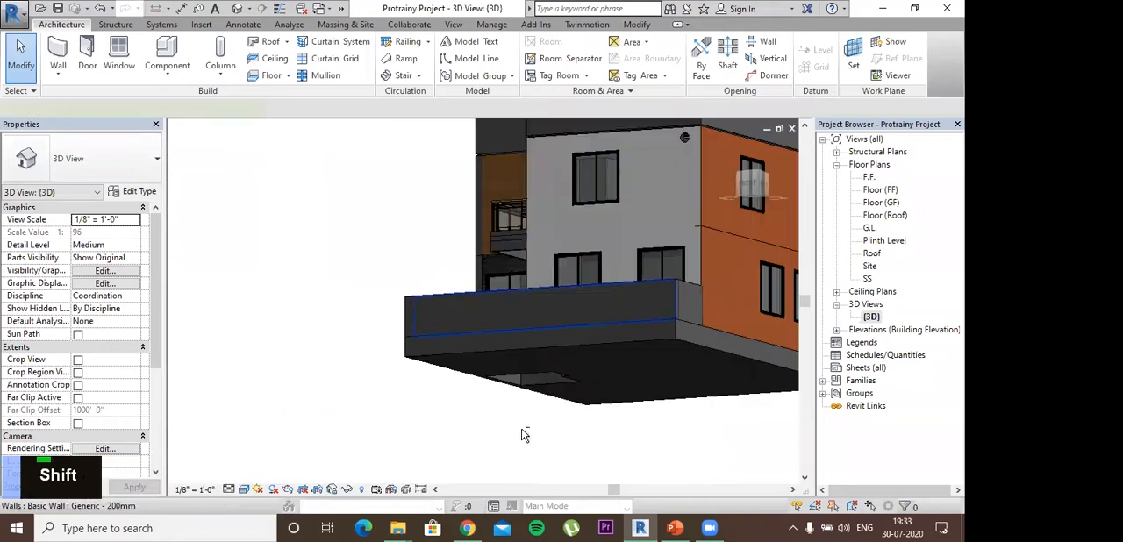
middle_click_drag(521, 428, 522, 430, "shift")
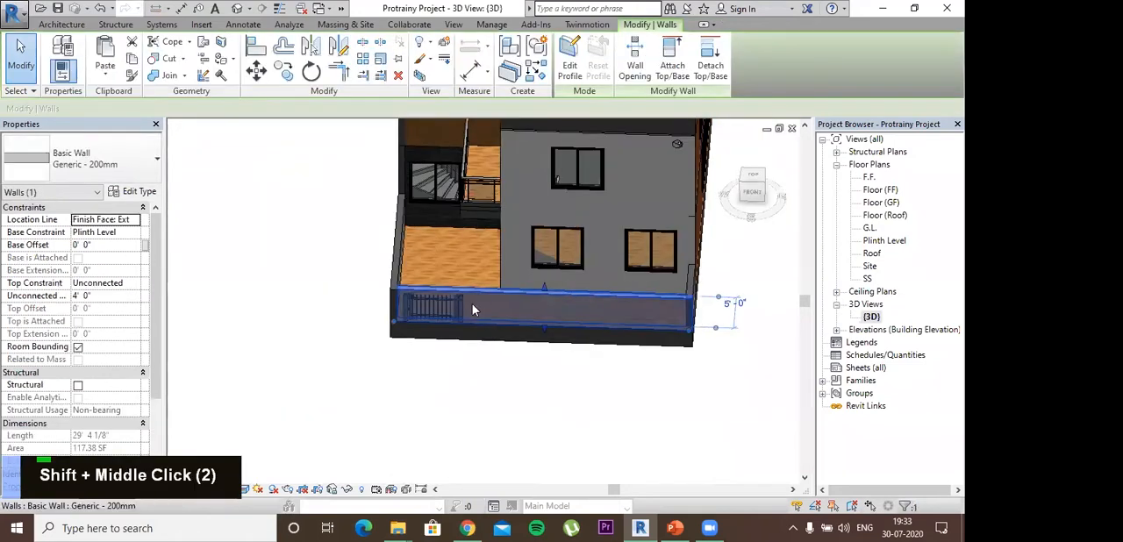
double_click(502, 295)
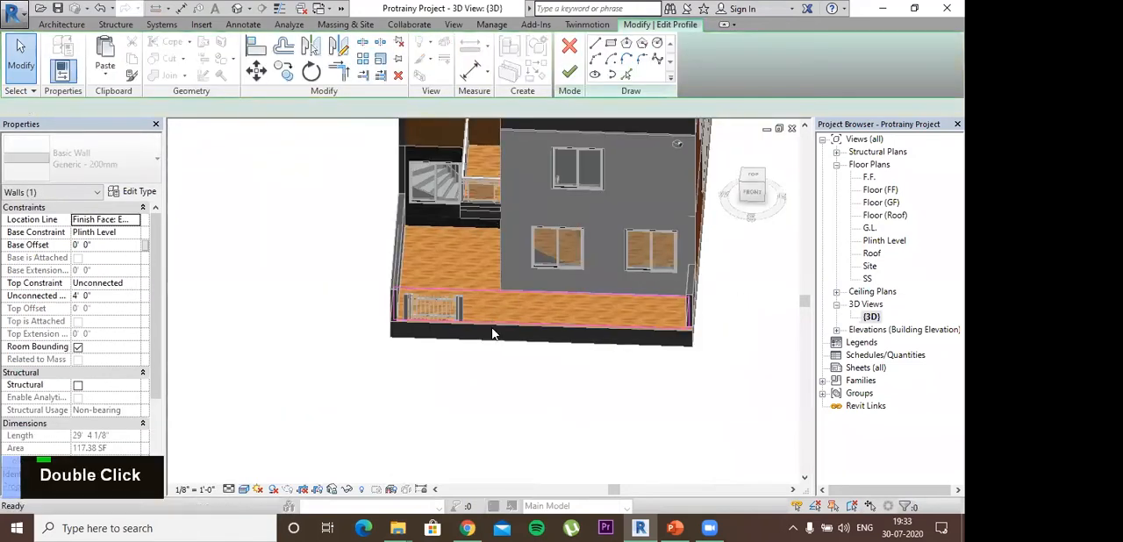
middle_click_drag(653, 311, 682, 315, "shift")
key("Escape")
key("Escape")
key("Escape")
key("Escape")
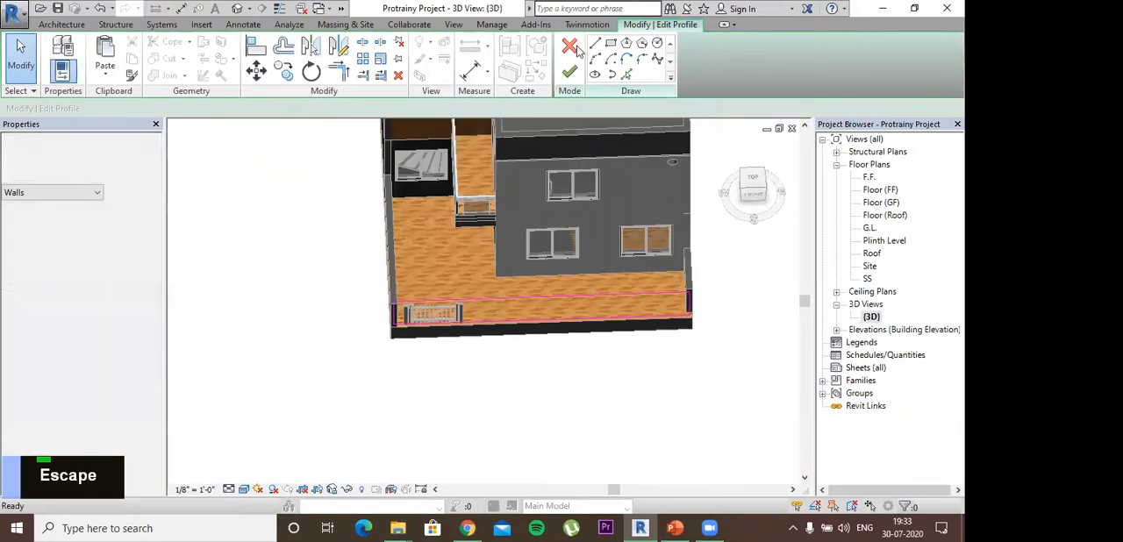
- In the Plinth Level floor plan, shorten the front boundary wall past the gate to leave an opening of about 6' 8"
double_click(871, 252)
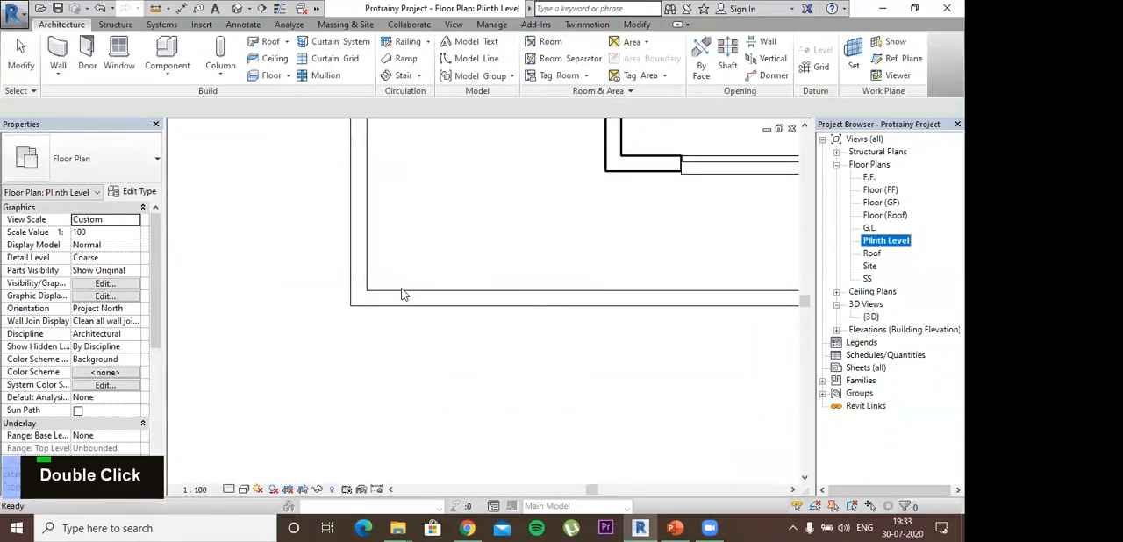
left_click(401, 296)
left_click_drag(358, 306, 526, 357)
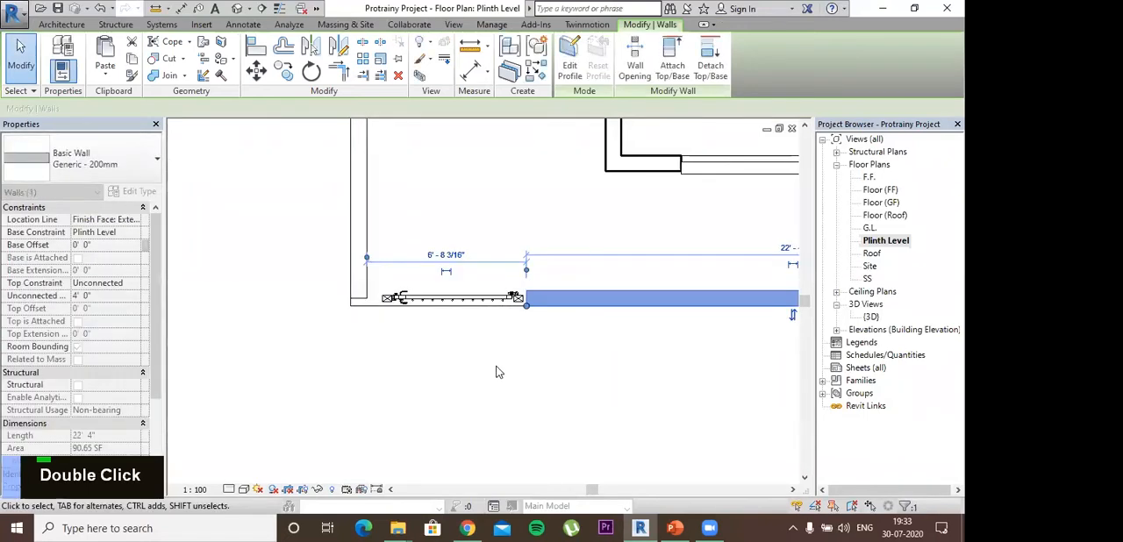
left_click(495, 366)
- Extend the side boundary wall beside the gate to the outer front corner of the plinth
left_click(364, 299)
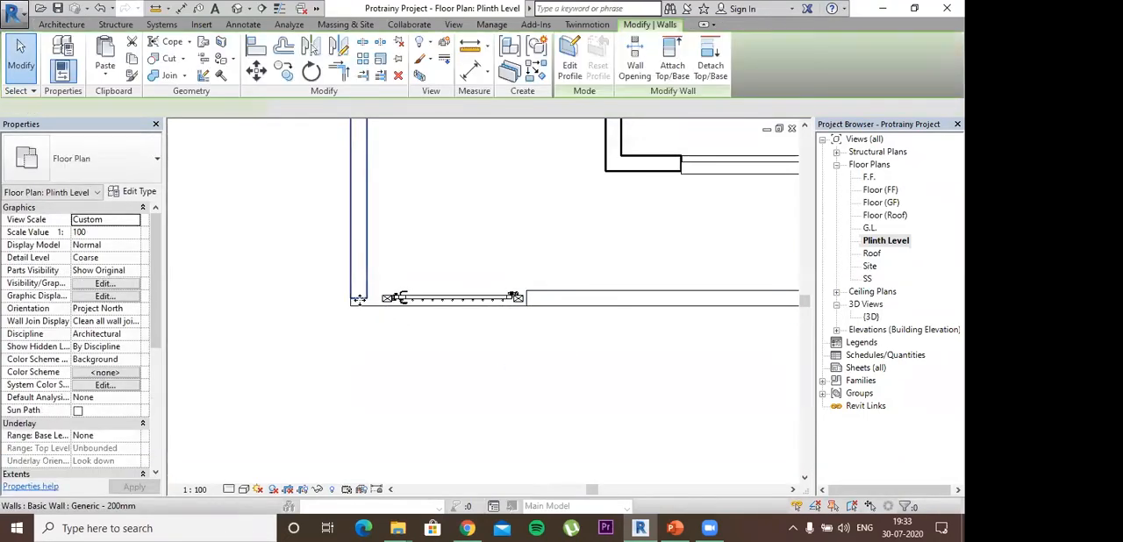
left_click_drag(352, 300, 350, 306)
left_click(418, 317)
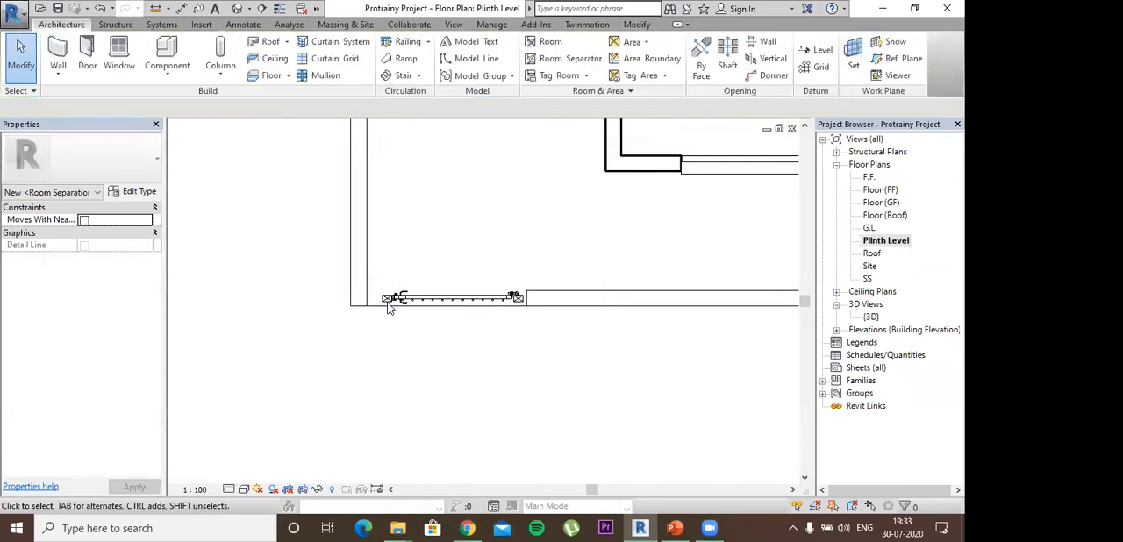
- Nudge the gate toward the side boundary wall and extend the front wall's end to narrow the opening to about 6' 3"
left_click(384, 297)
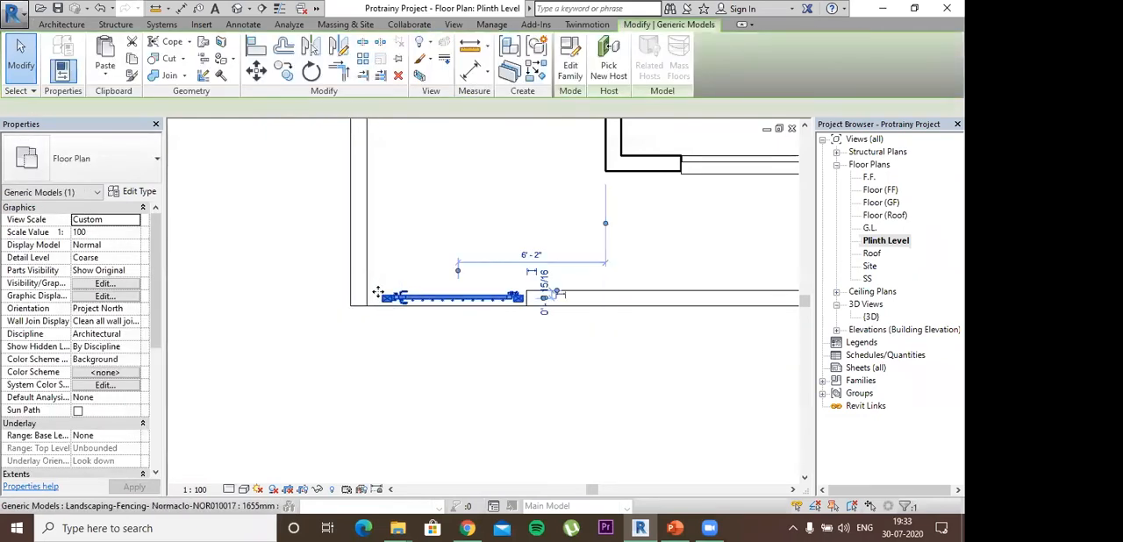
key("Left")
key("Left")
key("Left")
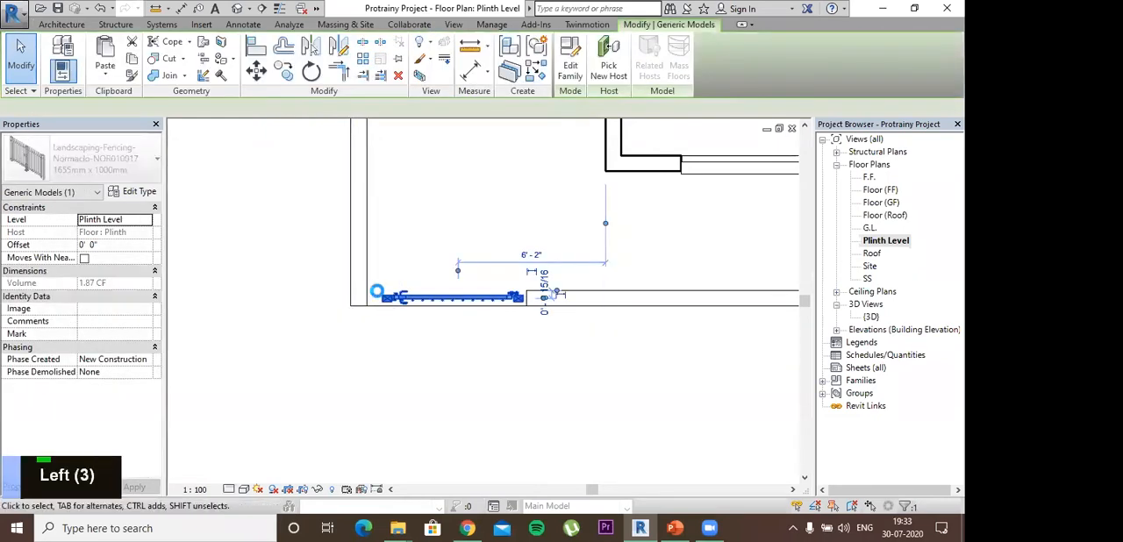
scroll(378, 305, "up", 2)
key("Left")
key("Left")
key("Left")
key("Left")
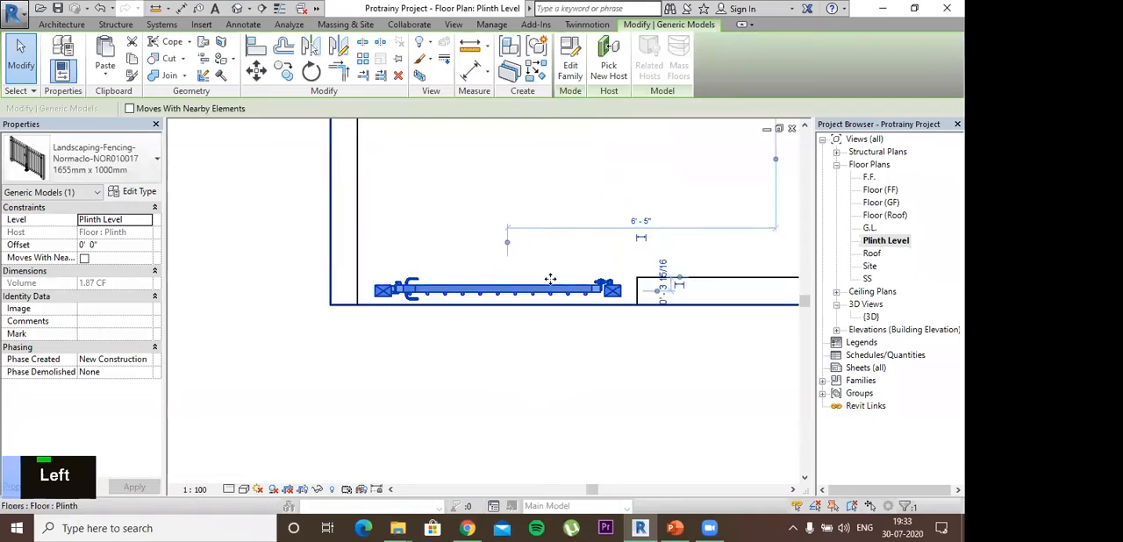
left_click(642, 305)
left_click_drag(636, 305, 619, 304)
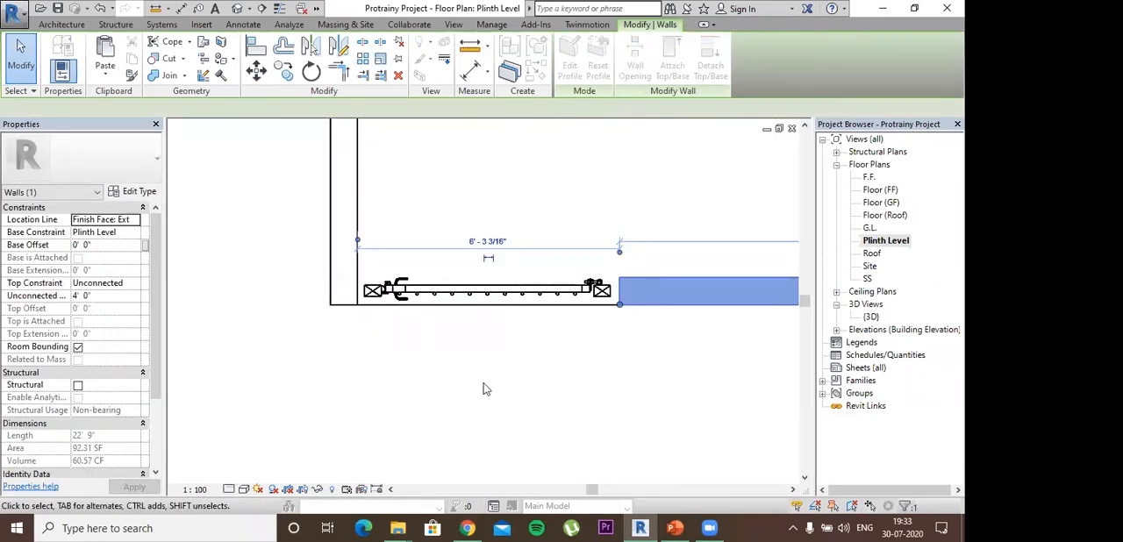
- Try the 1145mm x 1500mm, 3165mm x 1000mm and 1145mm x 1750mm types on the gate in the 3D view
key("ctrl+Tab")
scroll(490, 410, "down", 1)
middle_click_drag(495, 329, 421, 328, "shift")
scroll(449, 298, "up", 4)
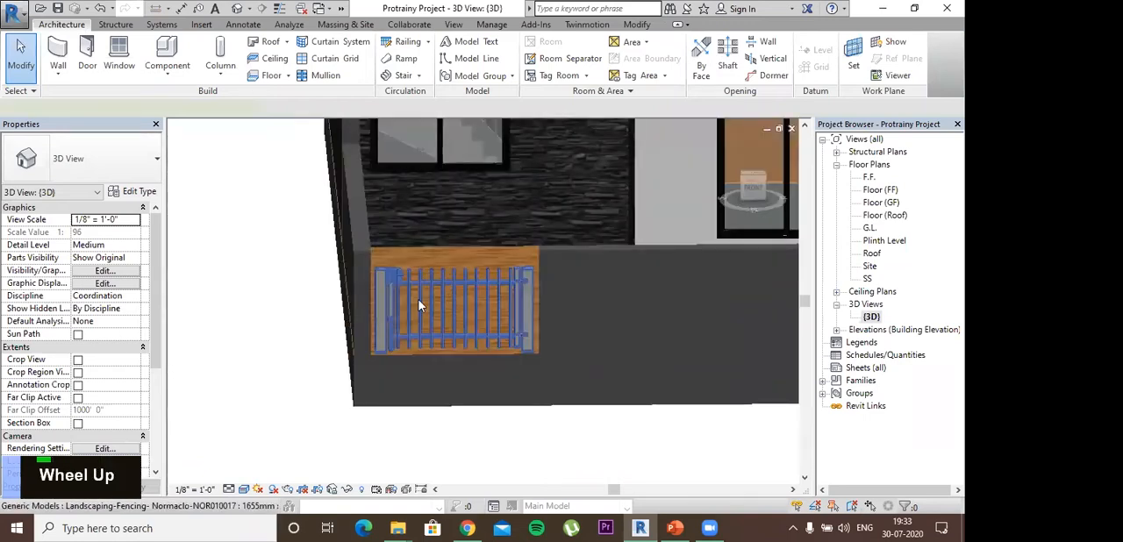
left_click(449, 298)
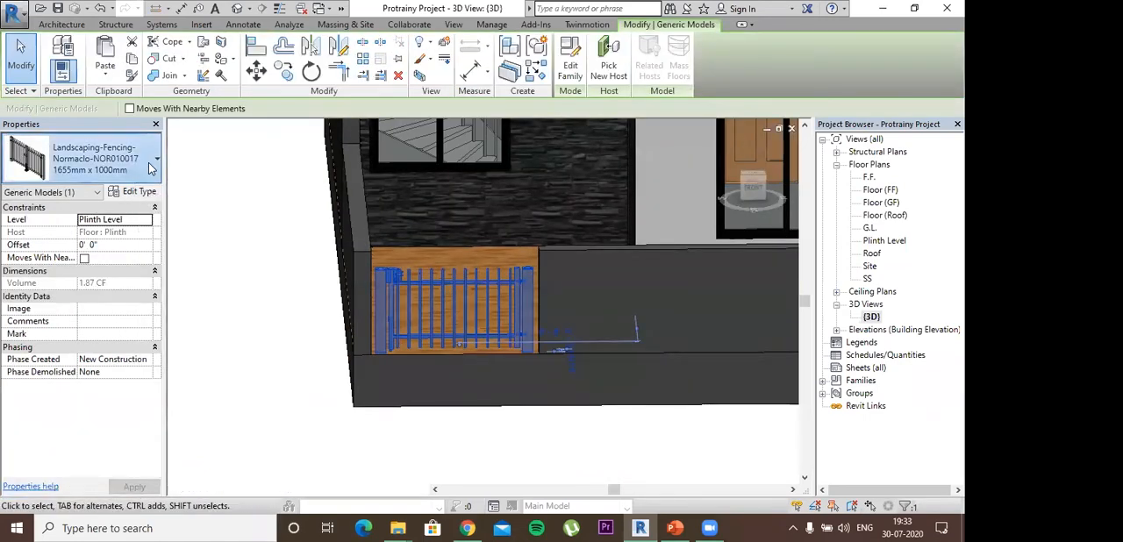
left_click(149, 162)
scroll(139, 304, "down", 3)
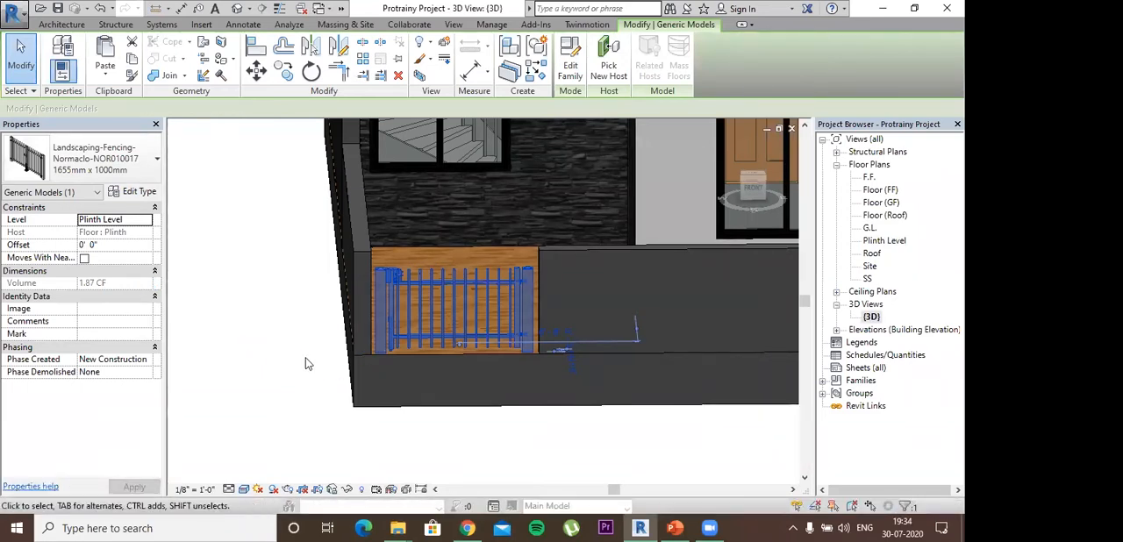
left_click(157, 161)
scroll(136, 342, "down", 1)
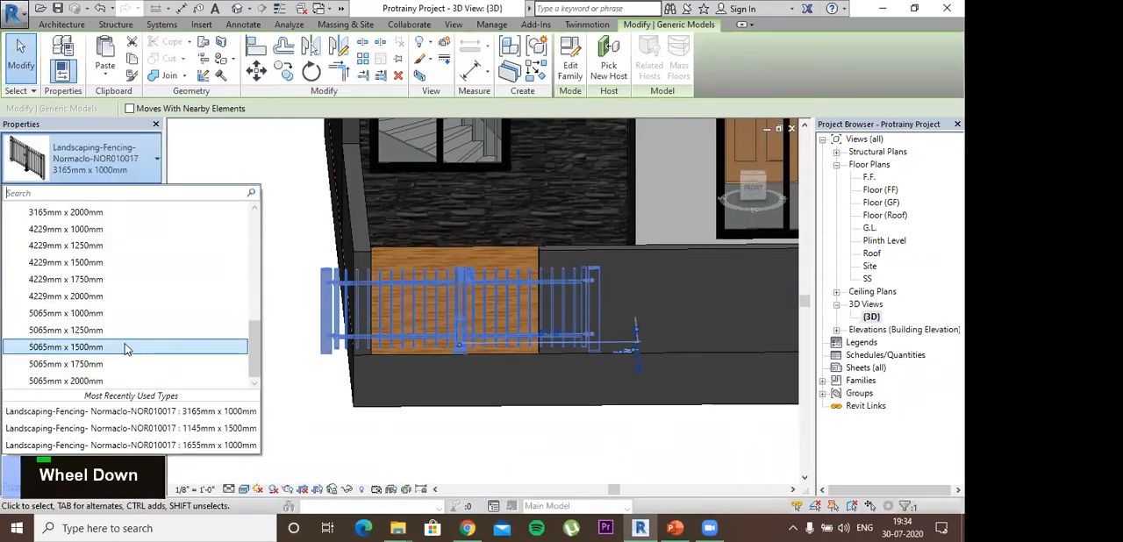
scroll(124, 338, "up", 6)
scroll(106, 289, "up", 1)
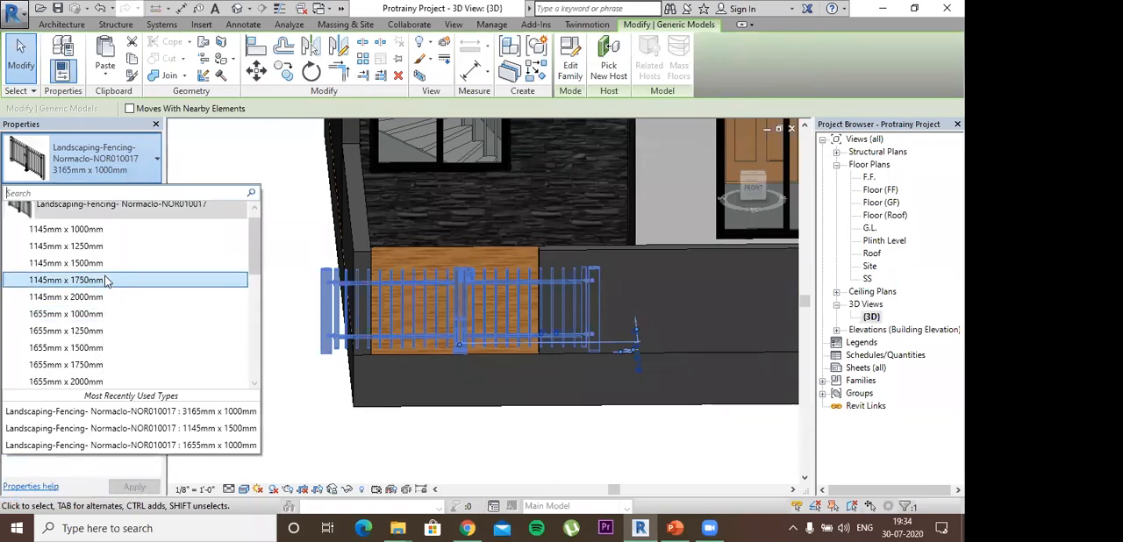
left_click(107, 280)
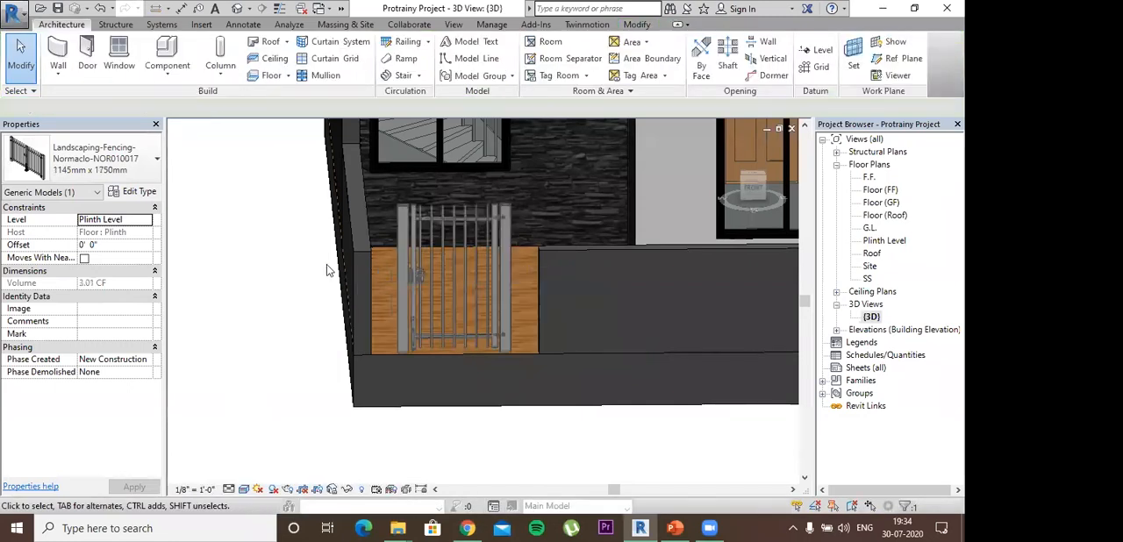
- Change the fencing gate's type to 1655mm x 1750mm
left_click(326, 270)
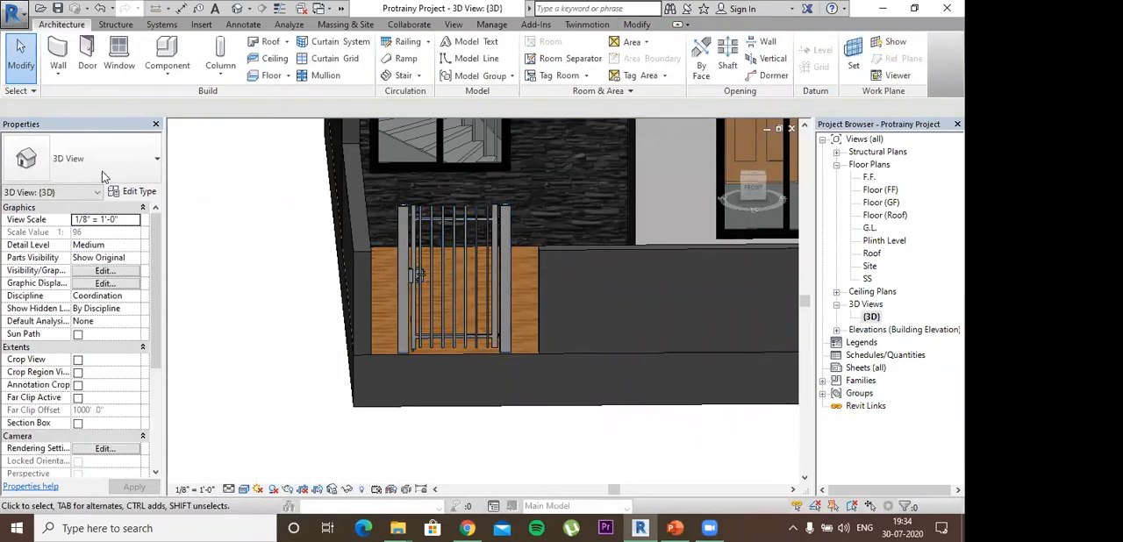
left_click(145, 167)
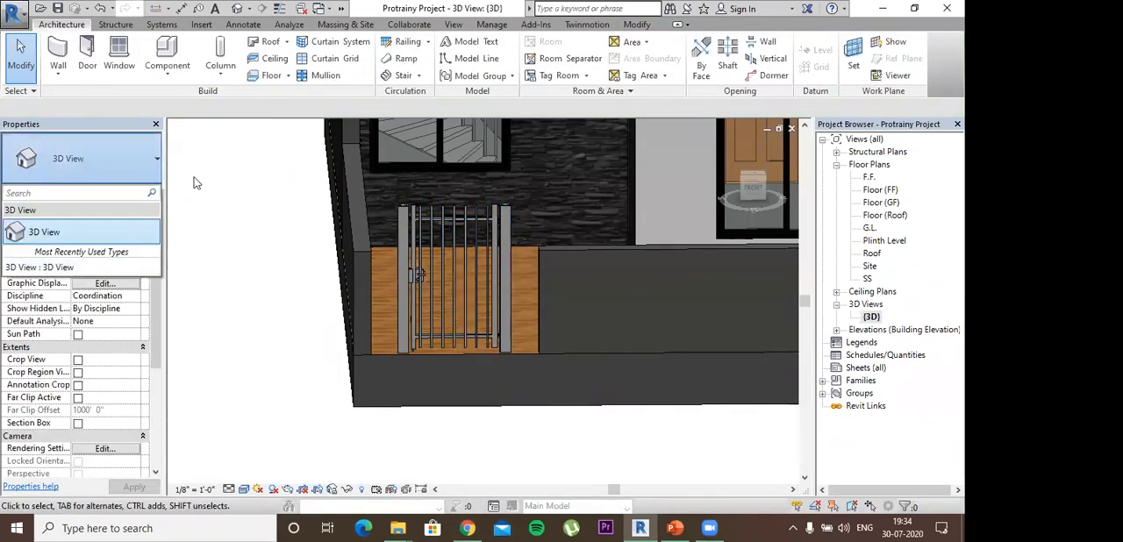
left_click(541, 260)
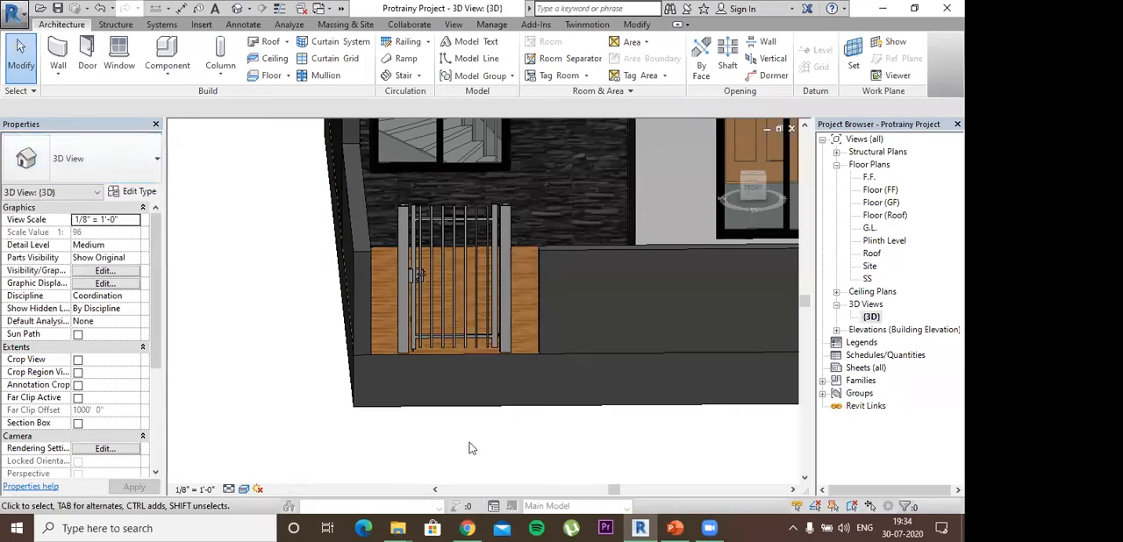
left_click(493, 309)
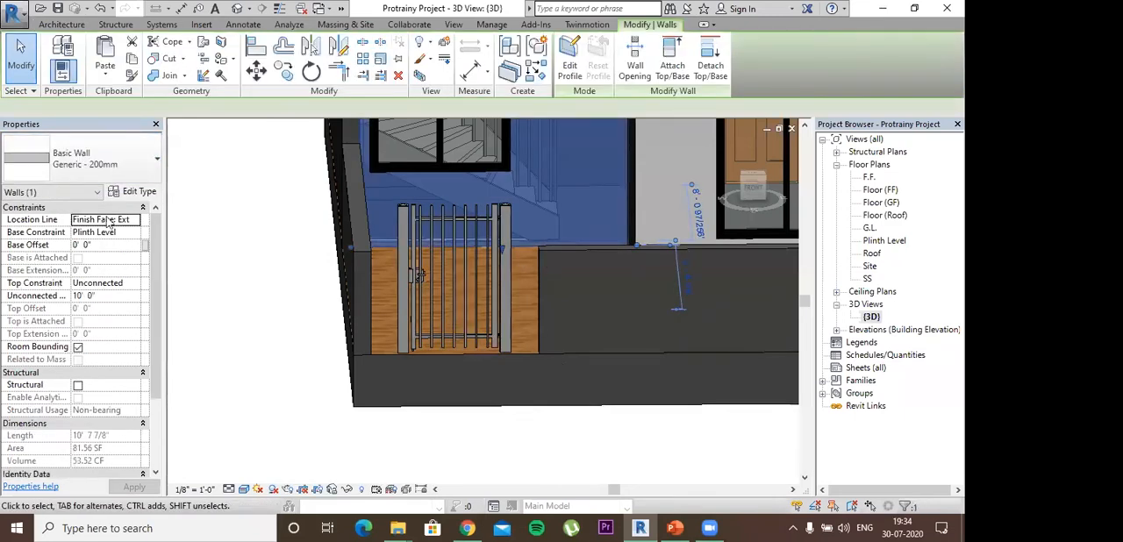
scroll(76, 304, "down", 1)
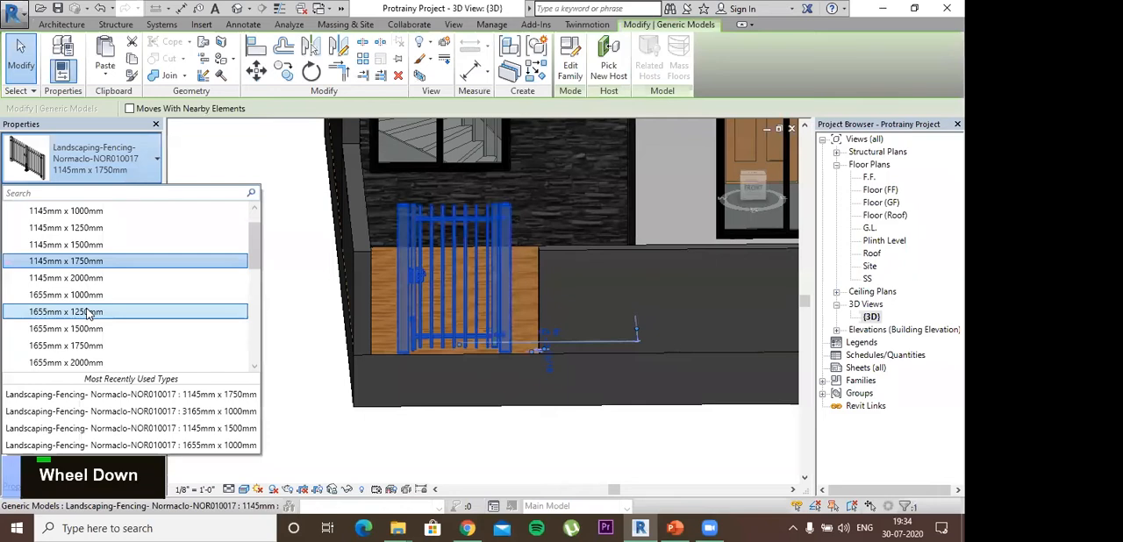
scroll(86, 312, "down", 1)
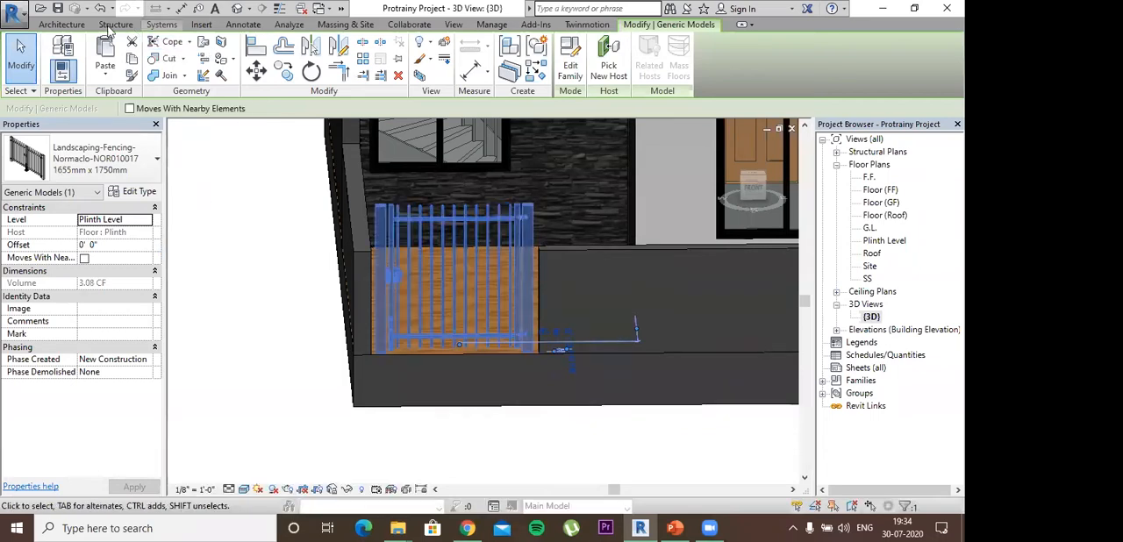
- Create a short, straight 3' wide ramp running outward from the plinth edge in front of the gate, using the Plinth Level plan
left_click(61, 24)
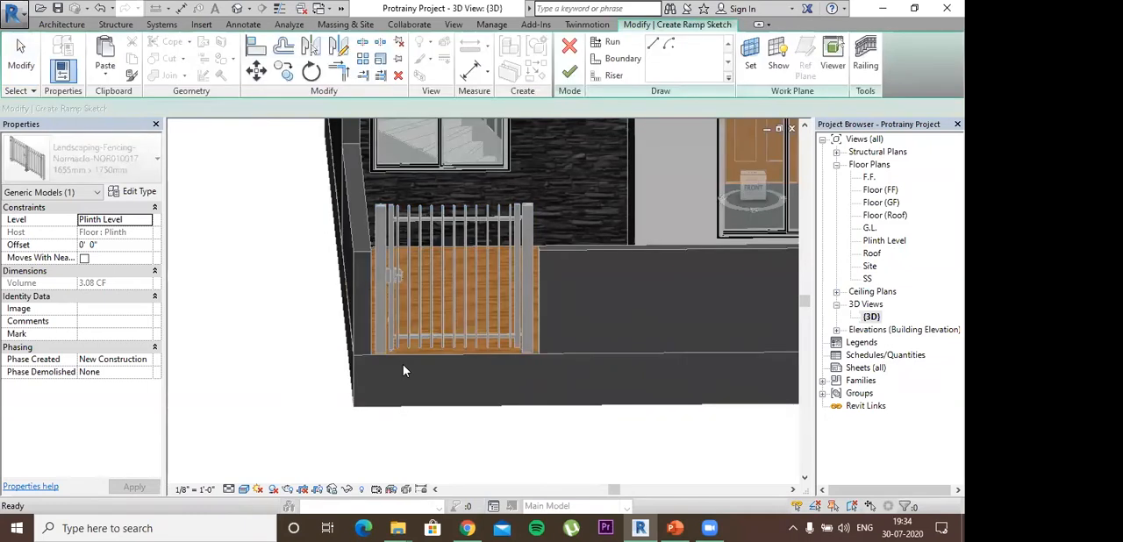
double_click(879, 242)
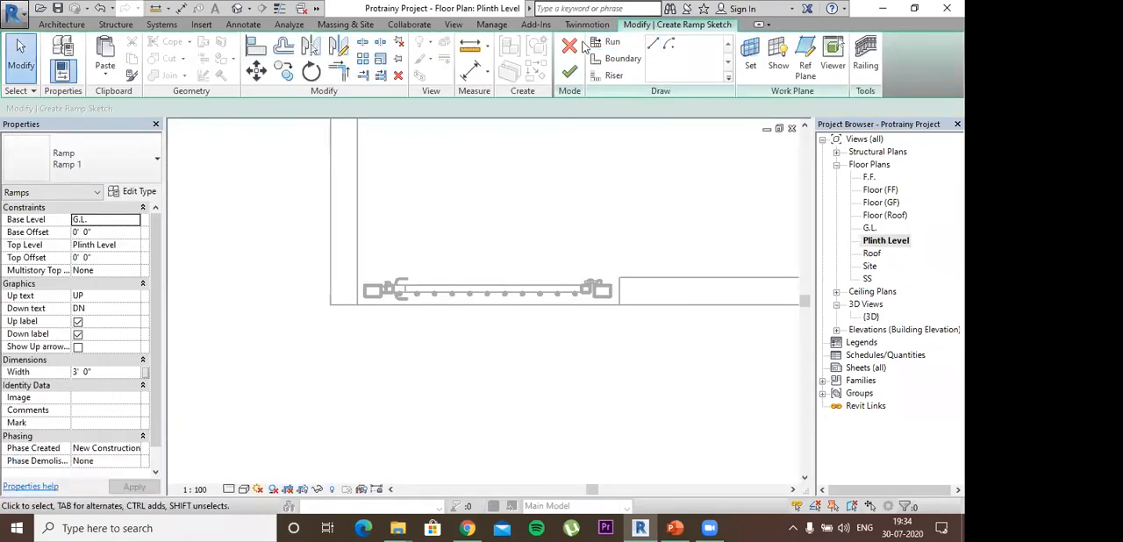
left_click(652, 45)
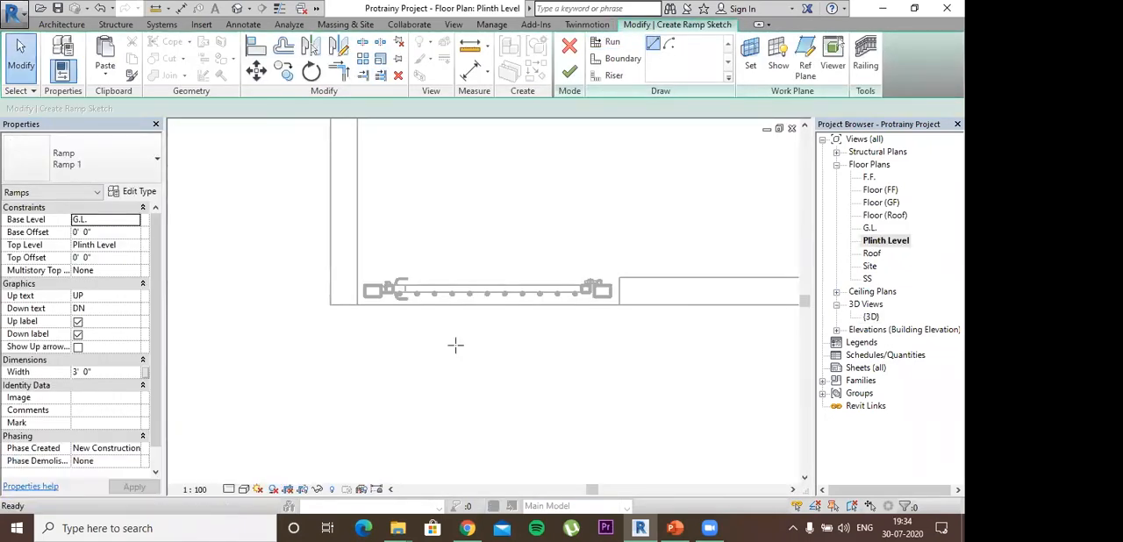
left_click(372, 307)
key("Escape")
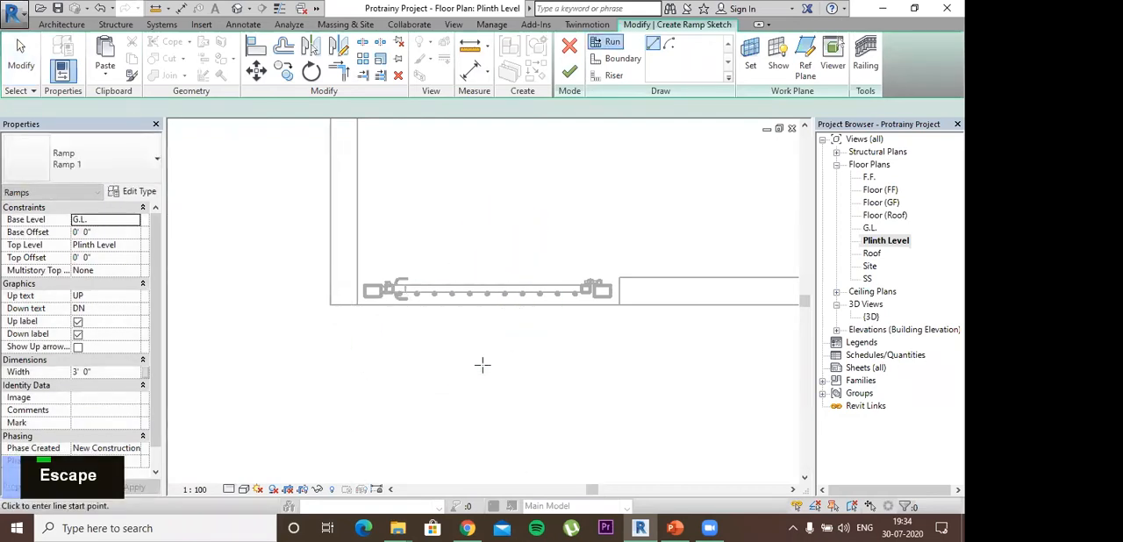
left_click(485, 305)
middle_click_drag(491, 227, 486, 213)
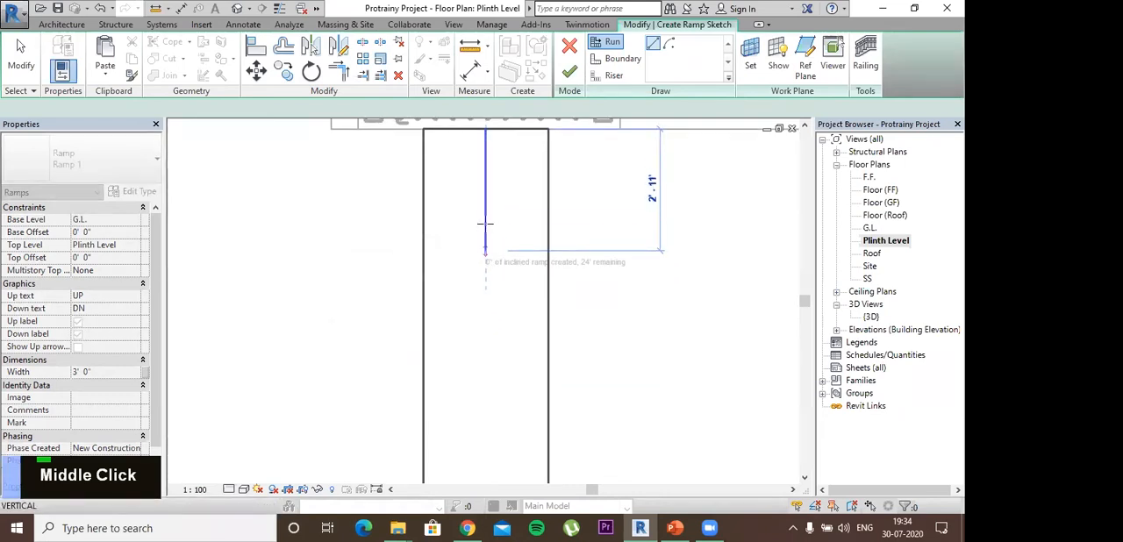
left_click(485, 212)
key("Escape")
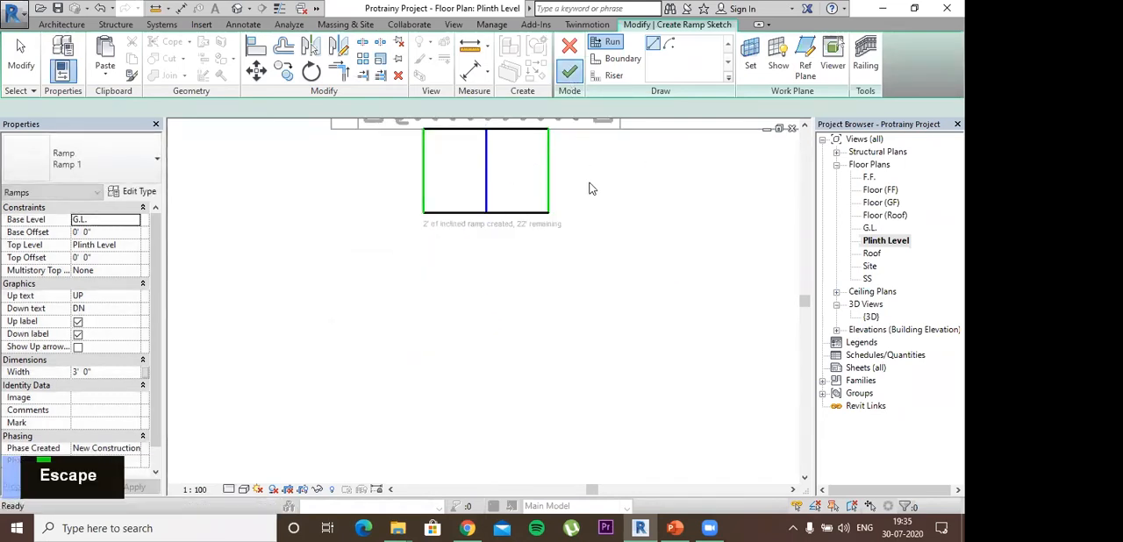
- Set the ramp's top level to Floor (GF) in the 3D view
double_click(871, 318)
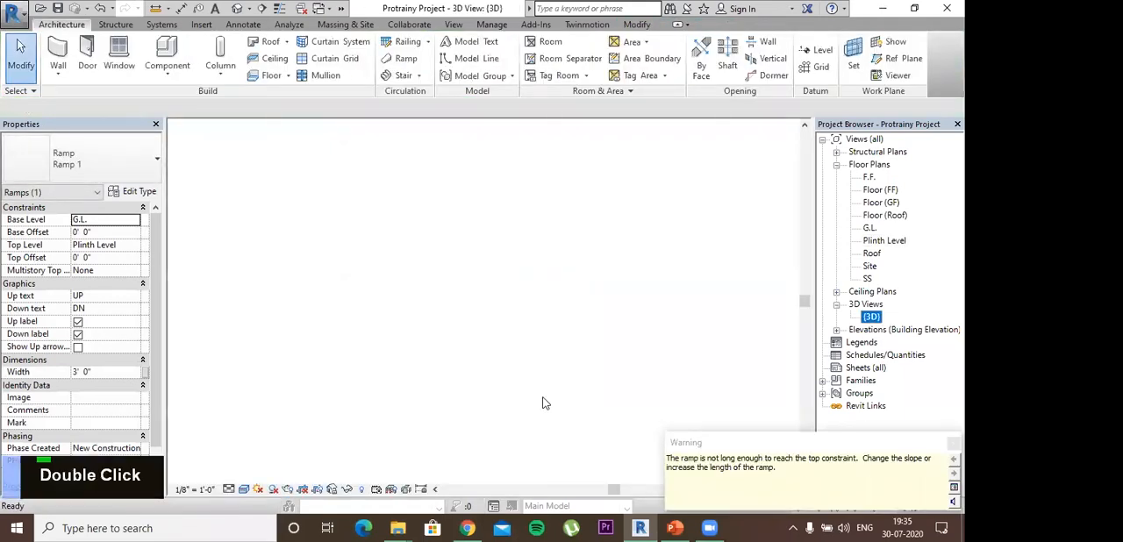
scroll(544, 403, "down", 1)
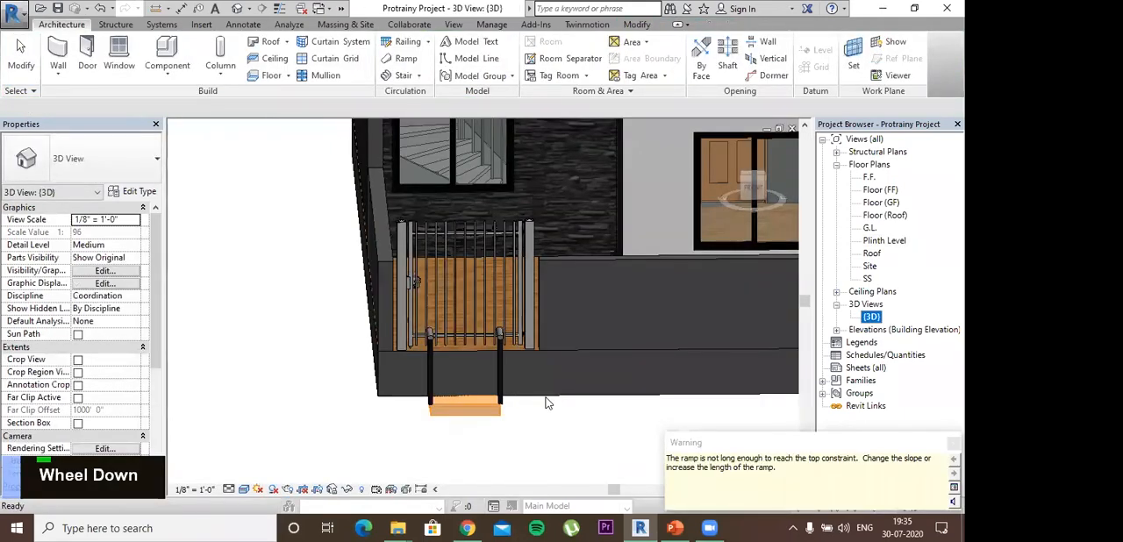
key("shift")
middle_click_drag(663, 355, 400, 417, "shift")
left_click(107, 247)
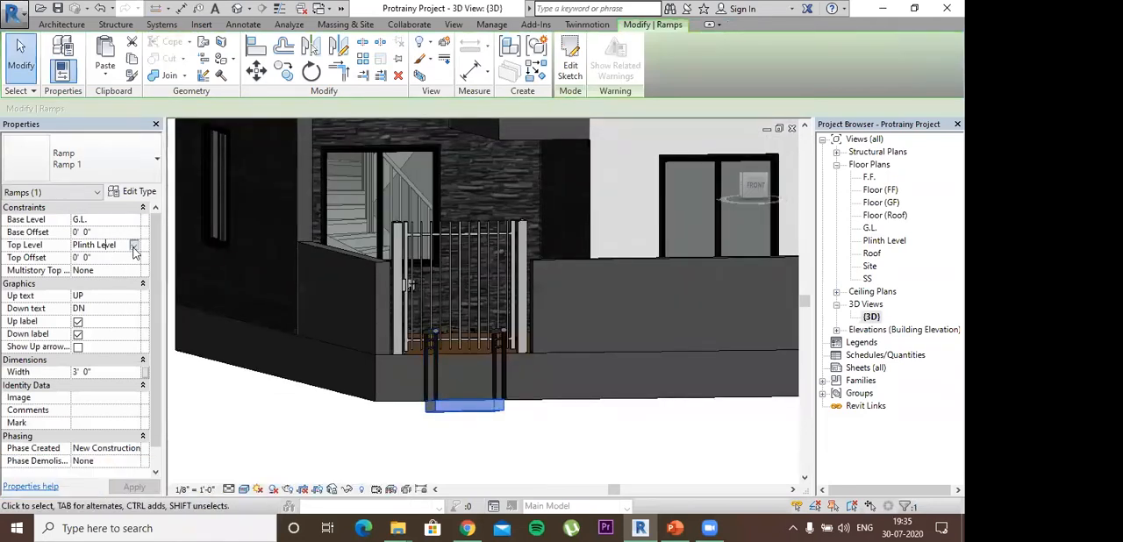
left_click(133, 245)
left_click(106, 269)
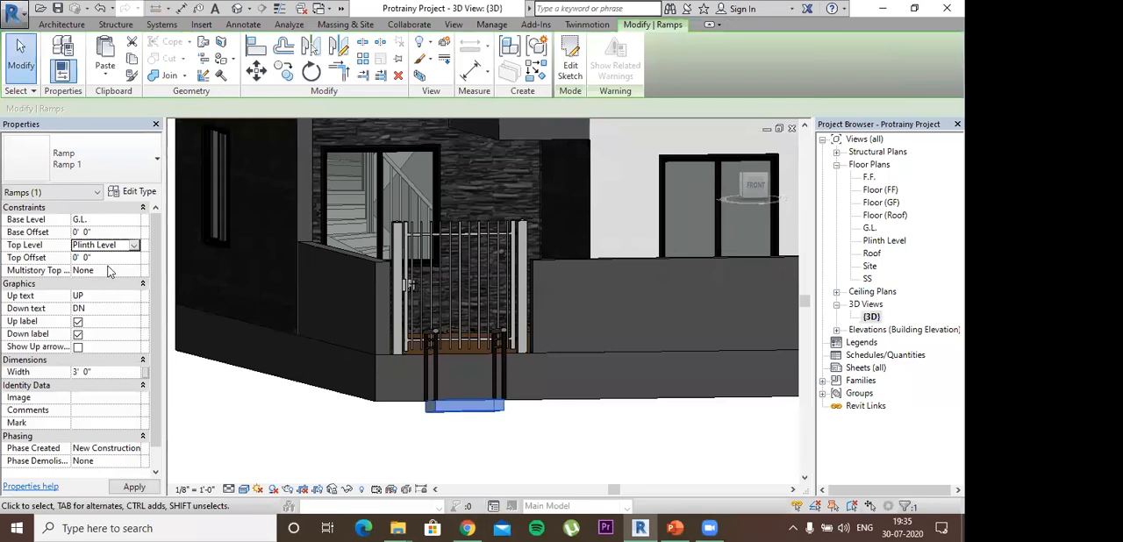
left_click(133, 246)
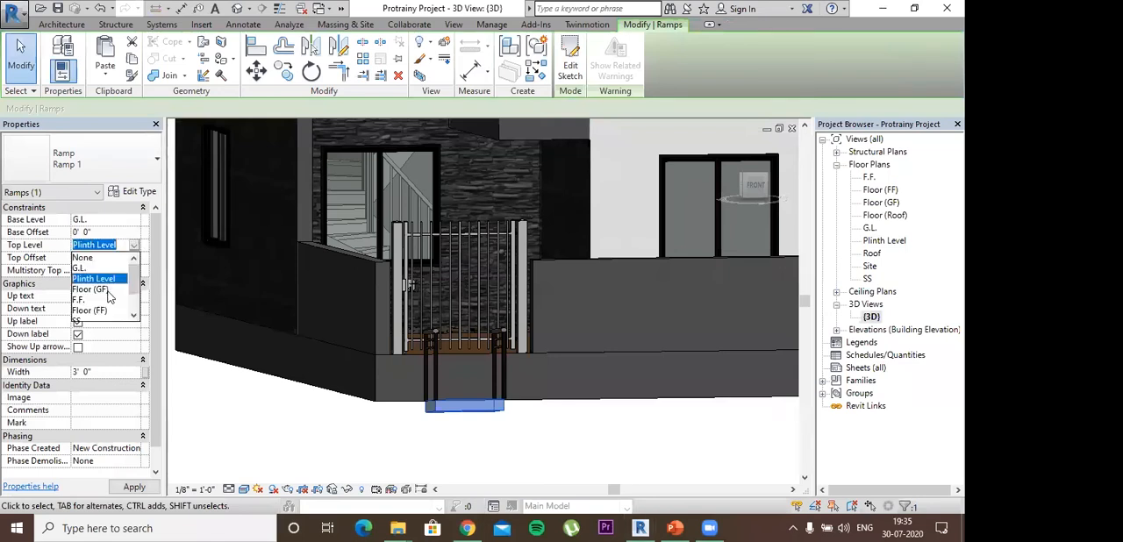
middle_click_drag(462, 461, 463, 517, "shift")
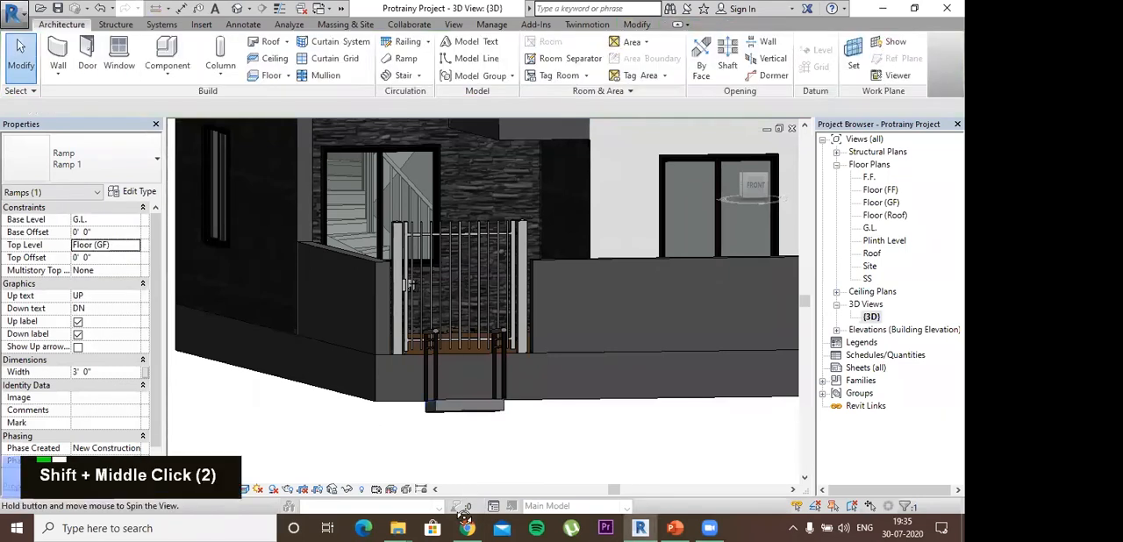
middle_click_drag(453, 407, 466, 409, "shift")
double_click(465, 407)
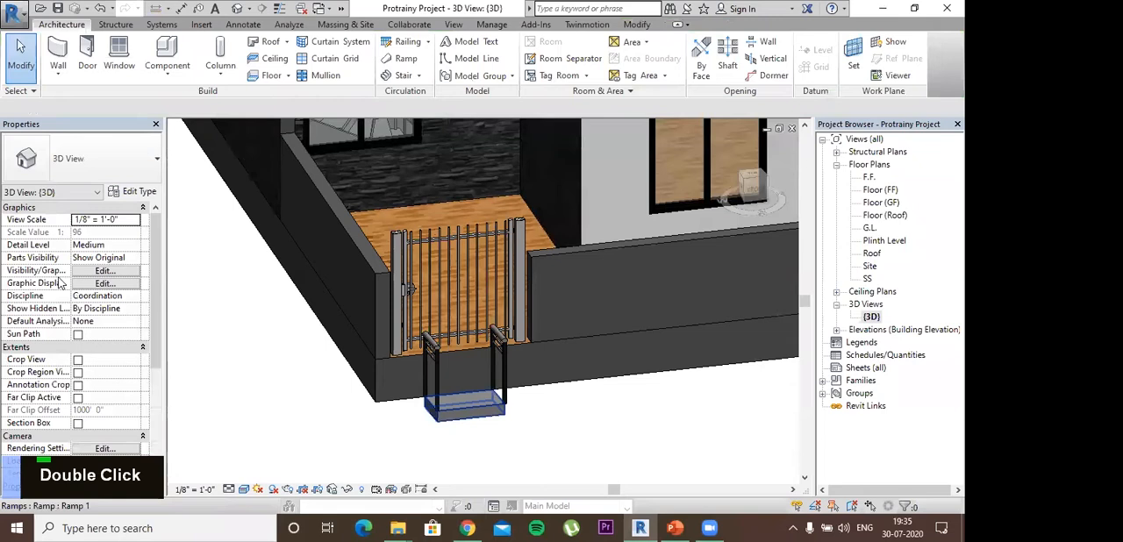
- Set the ramp's top offset to 2' 0"
scroll(88, 309, "down", 1)
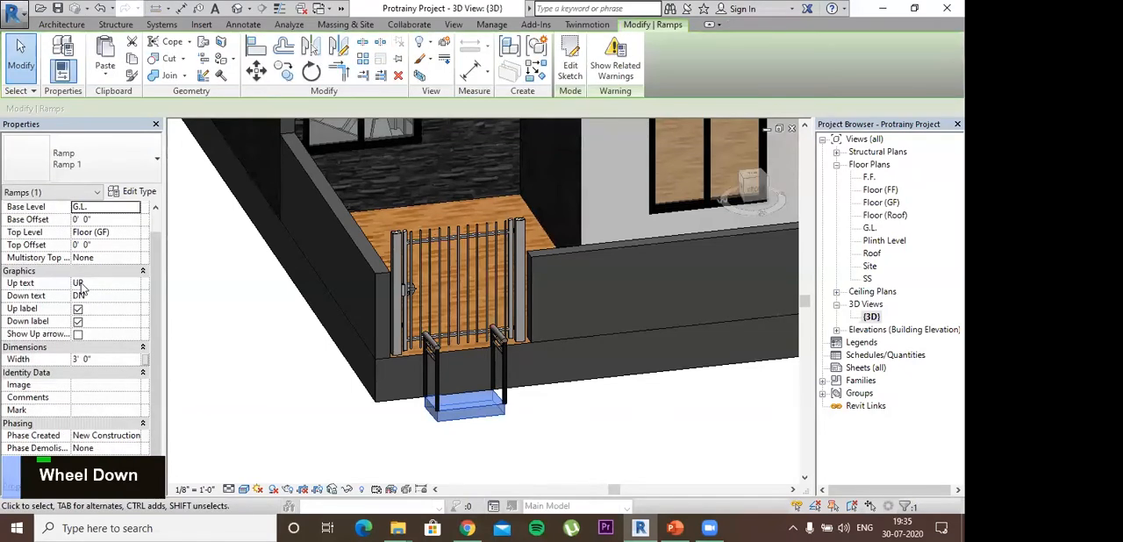
scroll(88, 254, "up", 1)
left_click(8, 257)
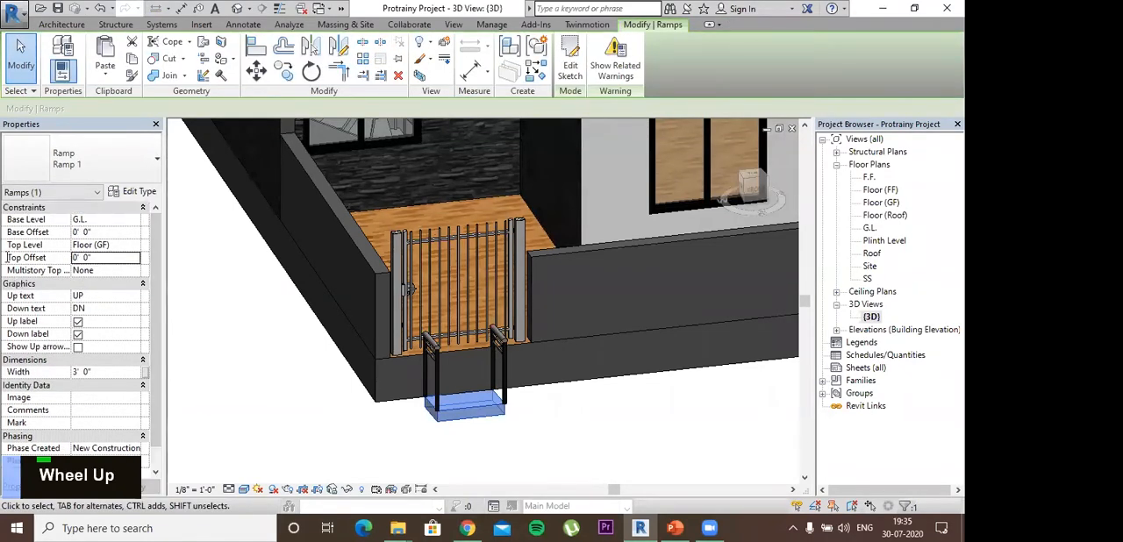
double_click(7, 257)
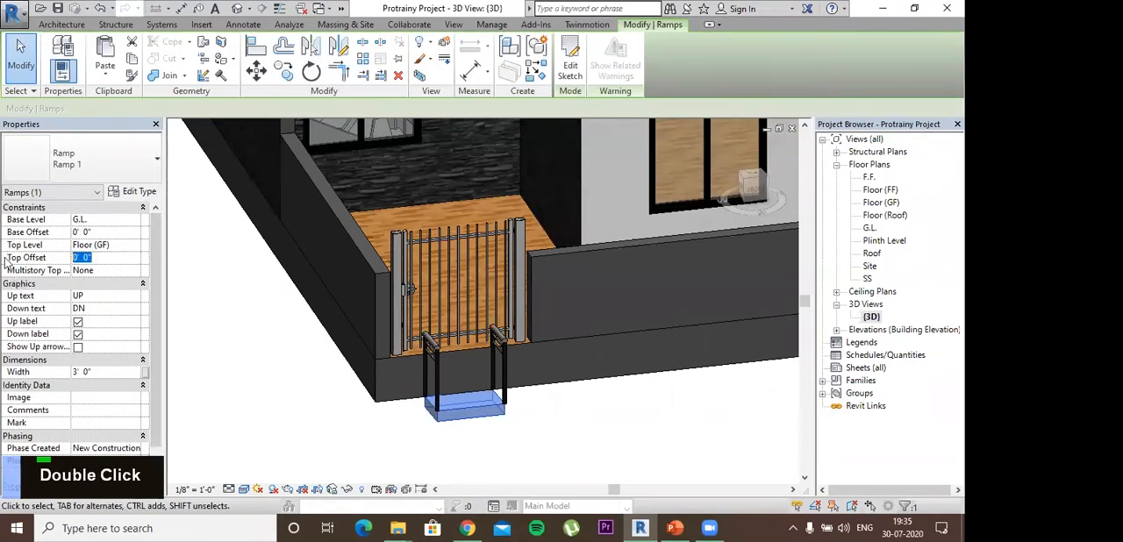
type("2")
key("Return")
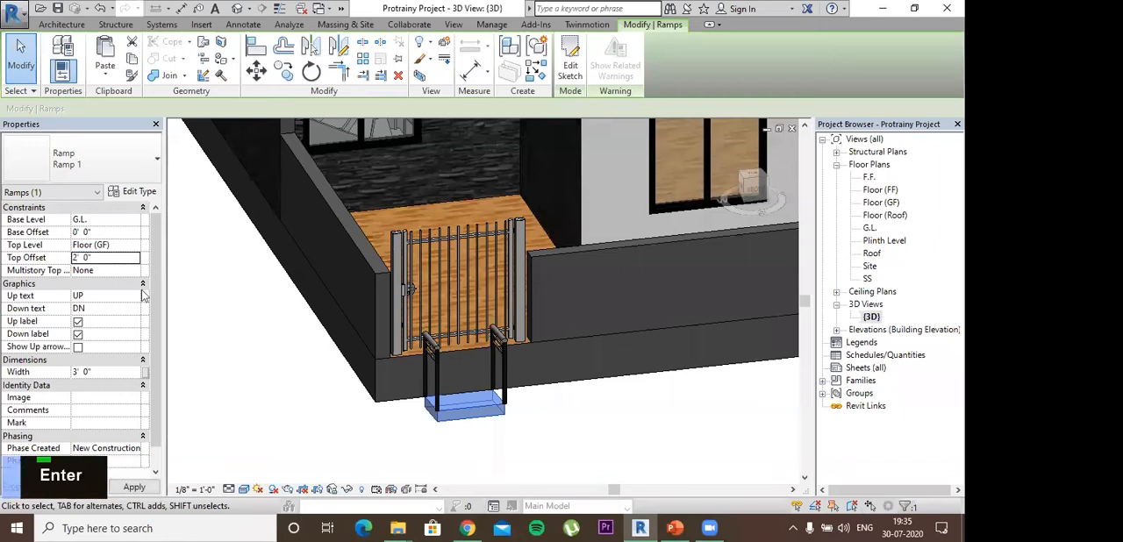
left_click(522, 310)
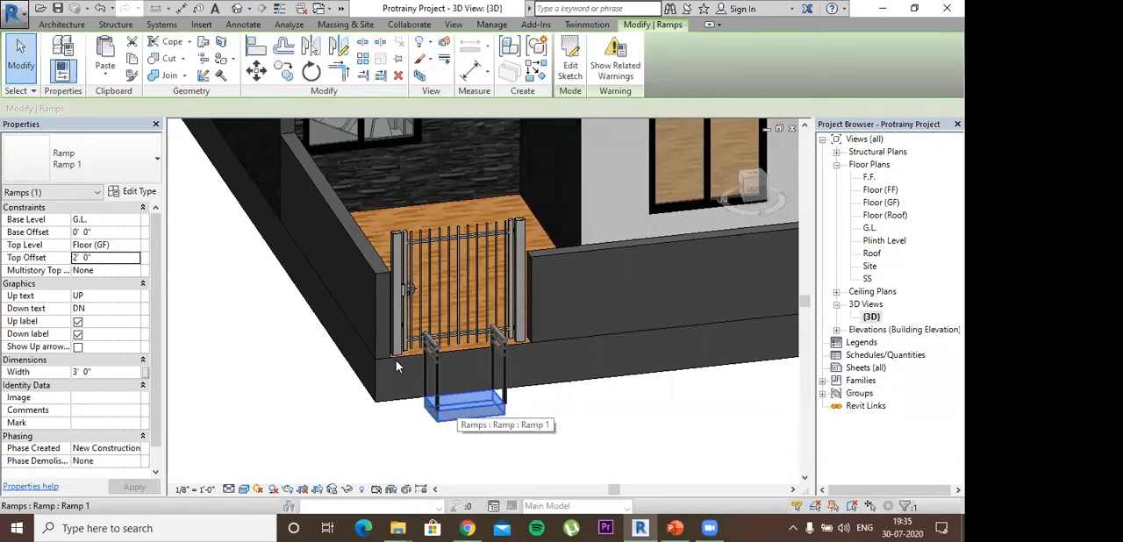
- Delete the ramp in front of the gate
right_click(453, 409)
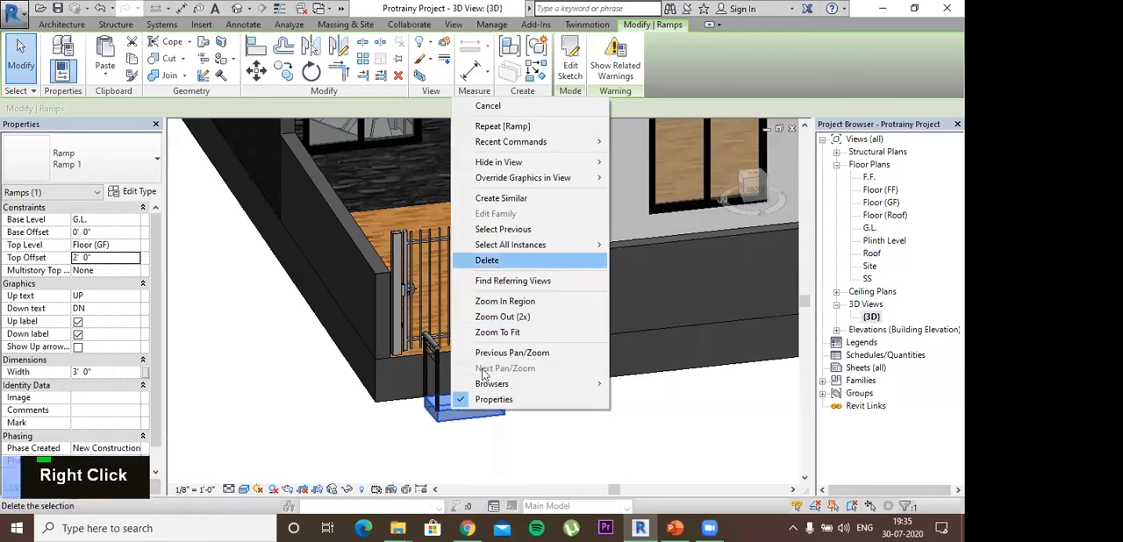
left_click(493, 261)
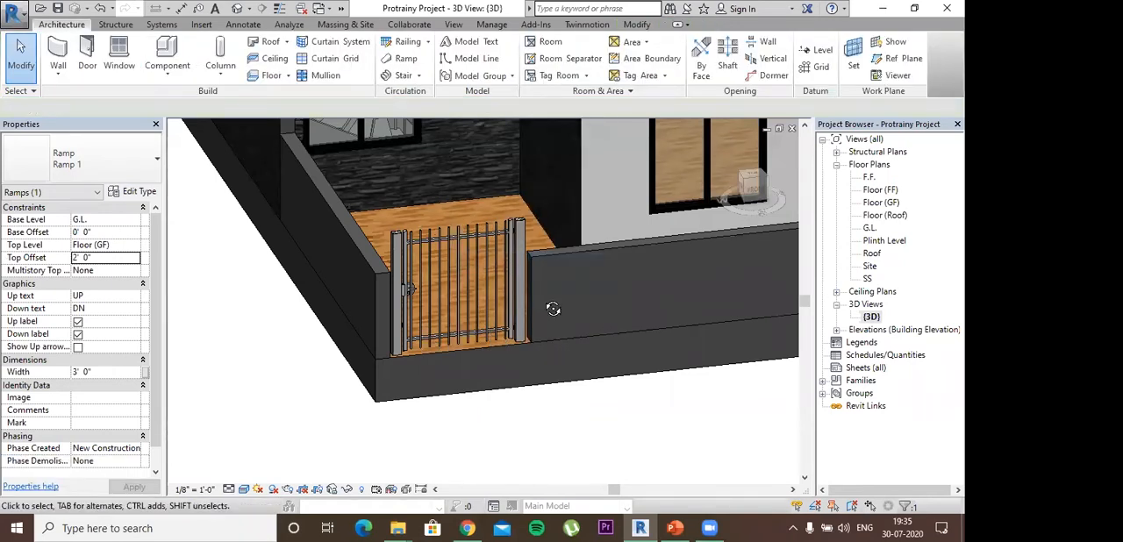
middle_click_drag(554, 309, 129, 32, "shift")
- Start an in-place component model in the Casework category, accepting the suggested name
left_click(168, 53)
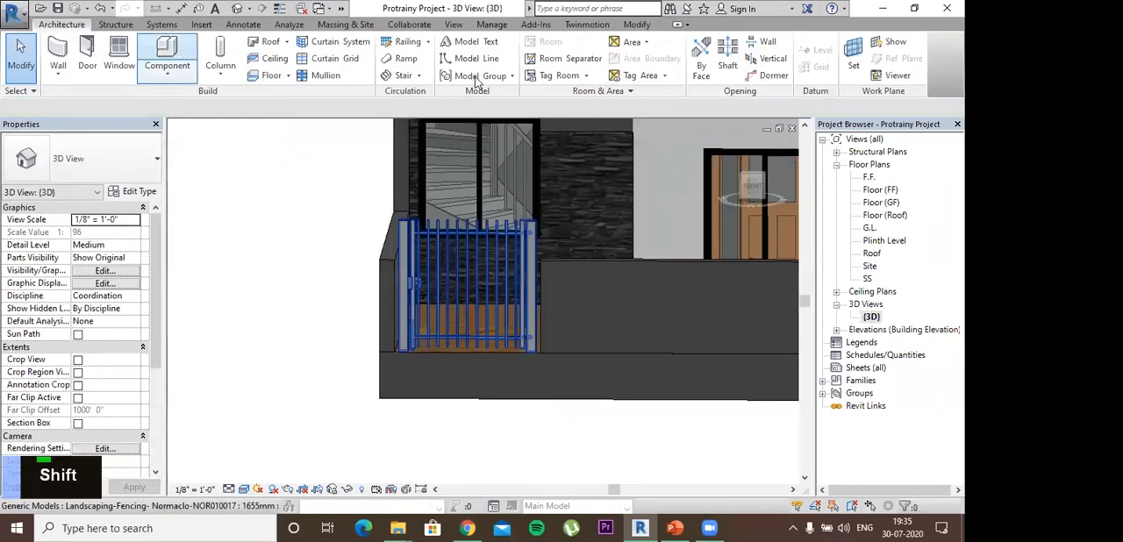
left_click(601, 61)
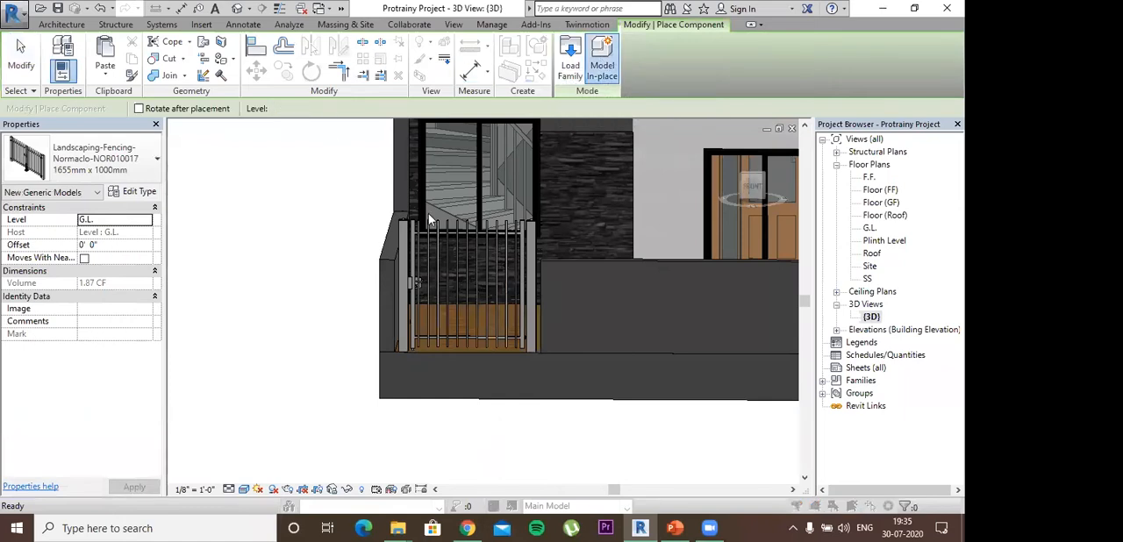
double_click(423, 177)
left_click(481, 285)
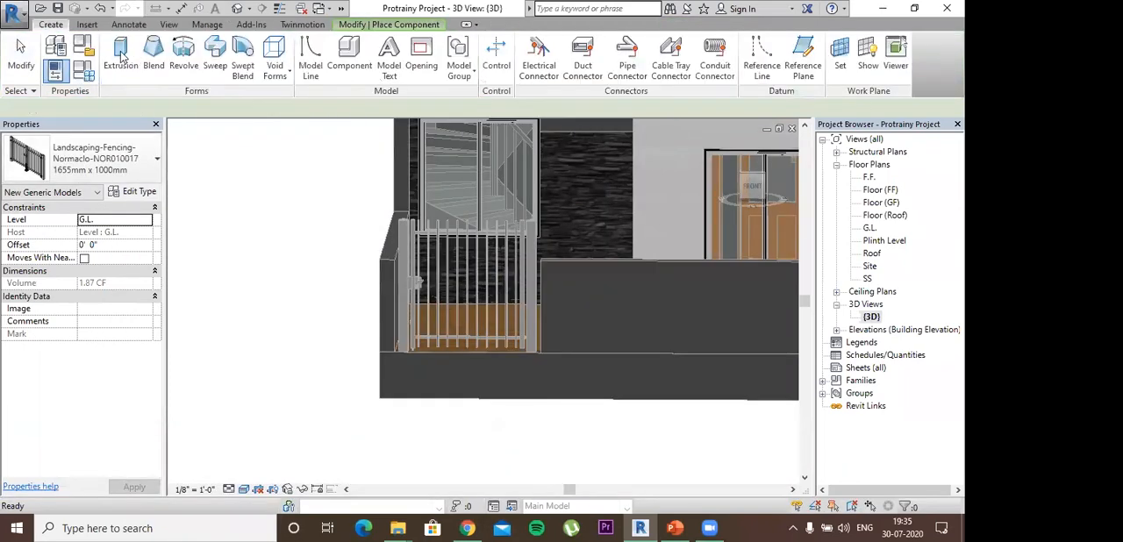
- Start a solid extrusion and set its work plane to the side boundary wall's face, working in the left view
left_click(123, 49)
middle_click_drag(319, 289, 442, 319, "shift")
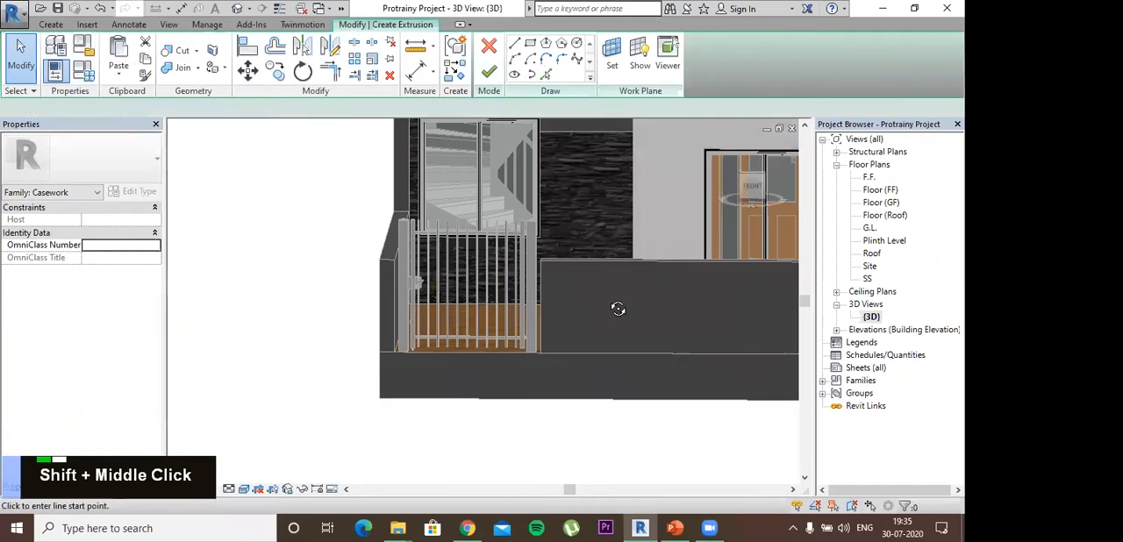
left_click(745, 185)
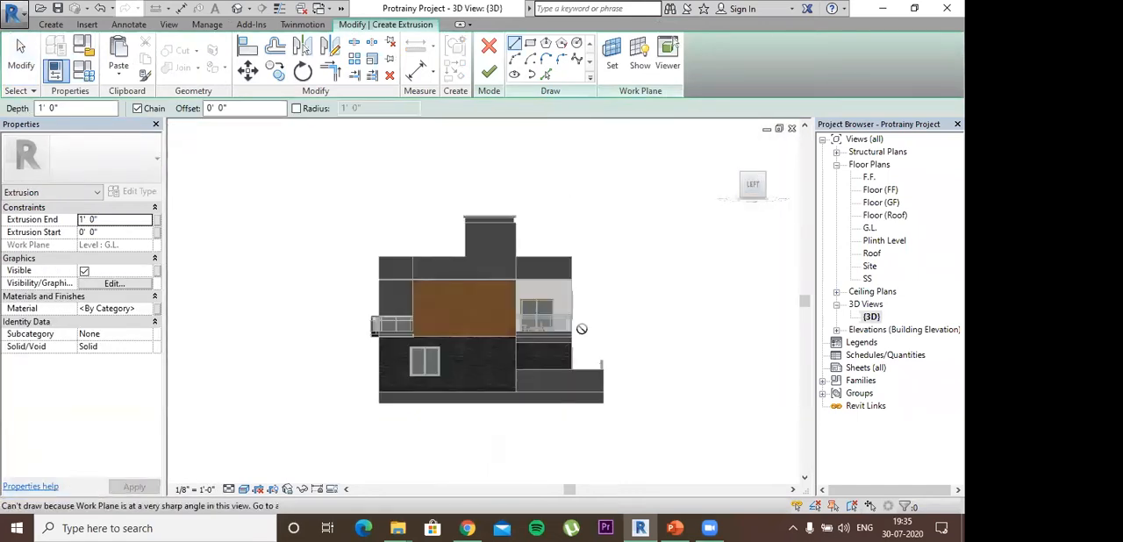
scroll(526, 346, "up", 2)
middle_click_drag(527, 347, 316, 258)
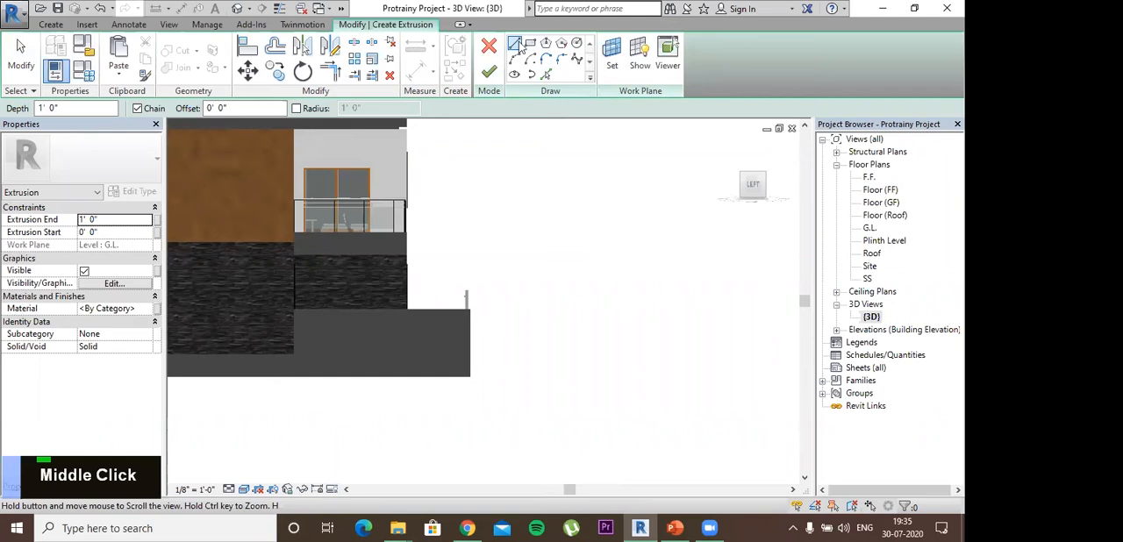
scroll(368, 260, "down", 2)
left_click(612, 54)
left_click(391, 281)
left_click(444, 347)
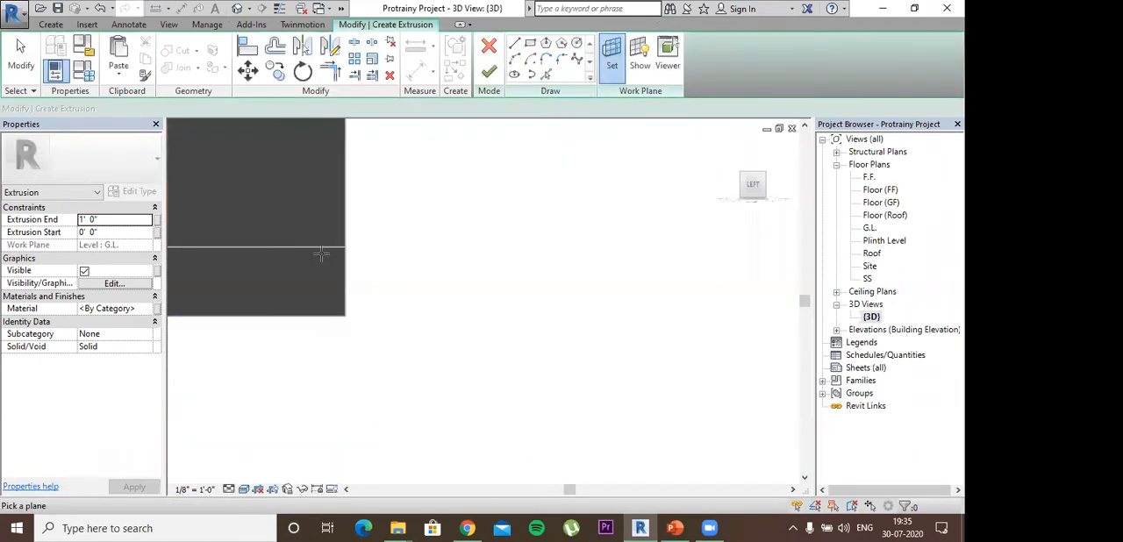
middle_click_drag(338, 205, 339, 184)
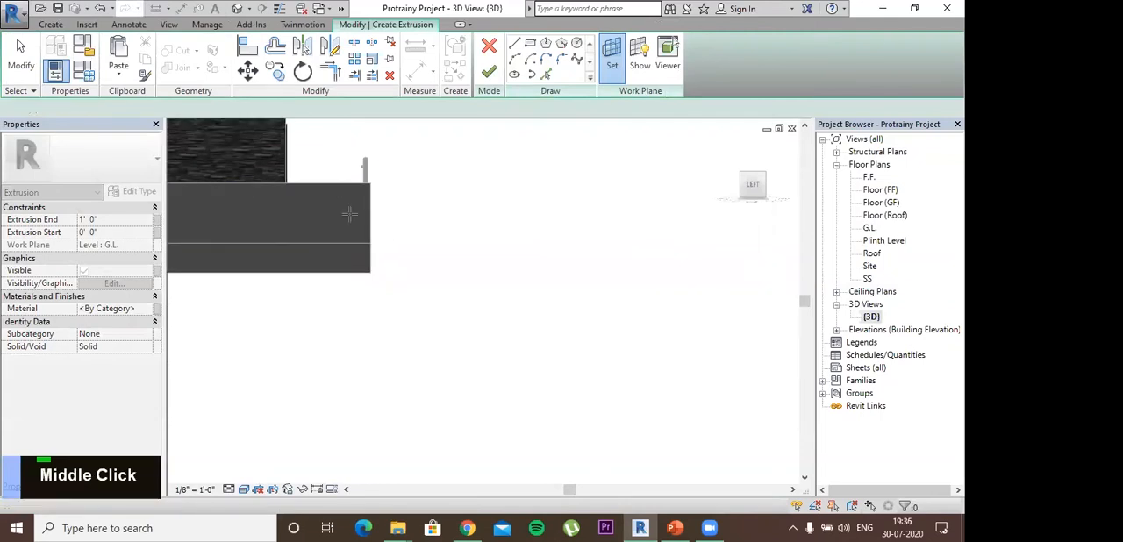
left_click(351, 184)
- Sketch a sloping line about 5' 1" long from the plinth's upper corner and a horizontal 4' line from its lower corner
left_click(515, 45)
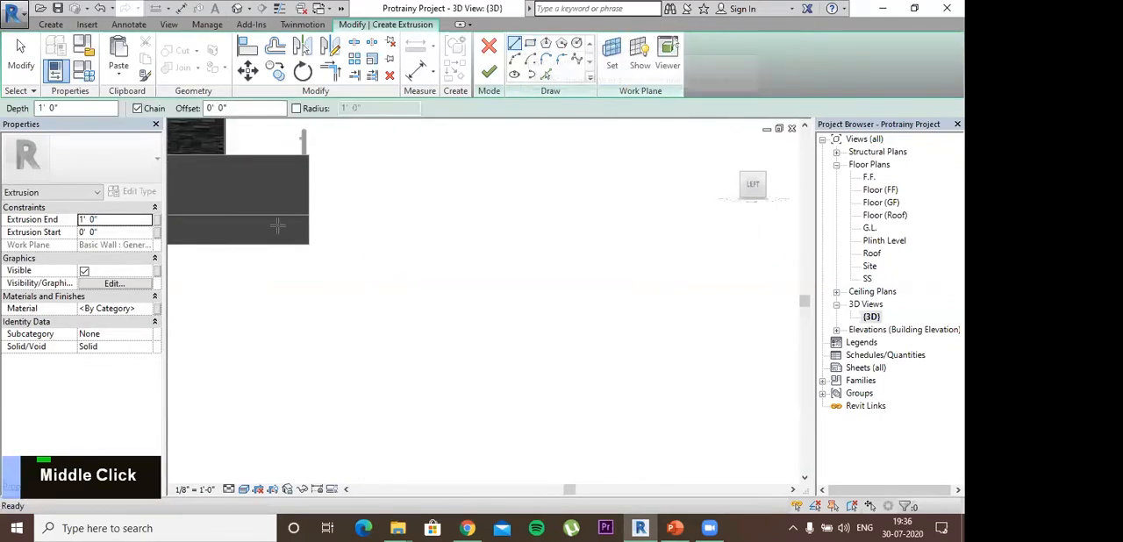
scroll(339, 208, "up", 2)
left_click(360, 199)
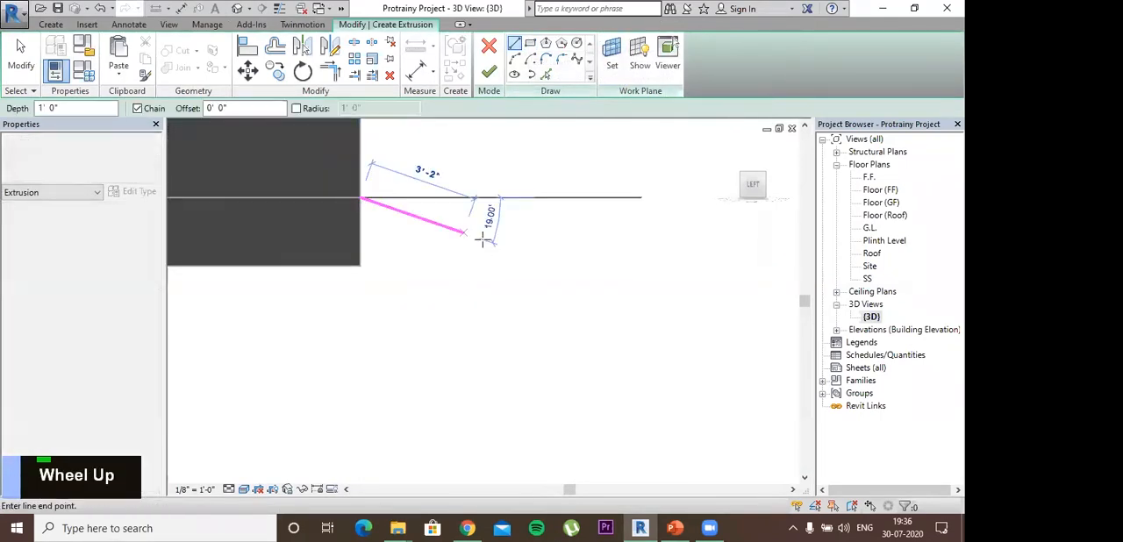
left_click(524, 257)
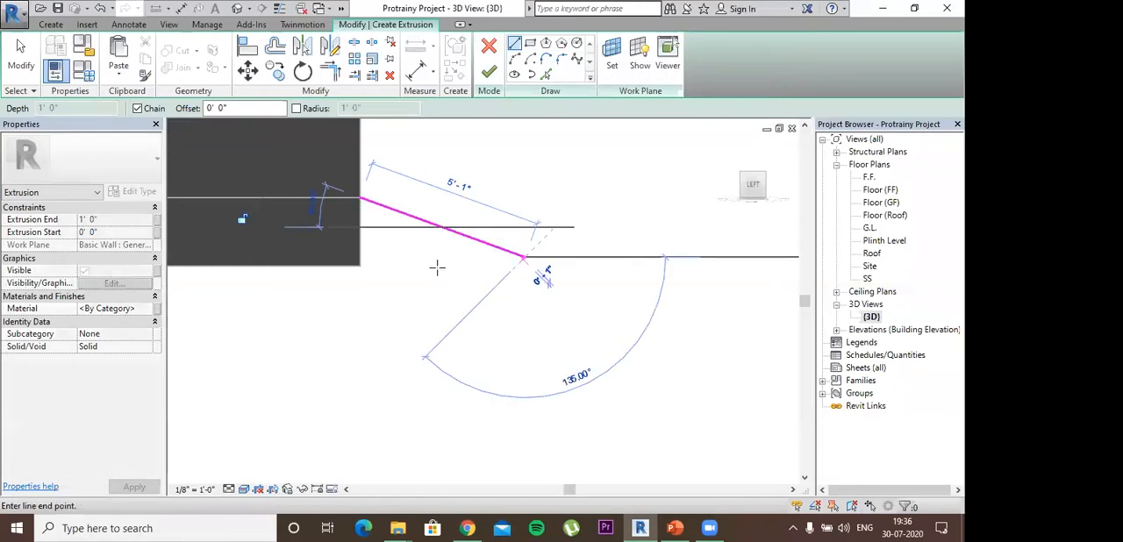
key("Escape")
left_click(360, 266)
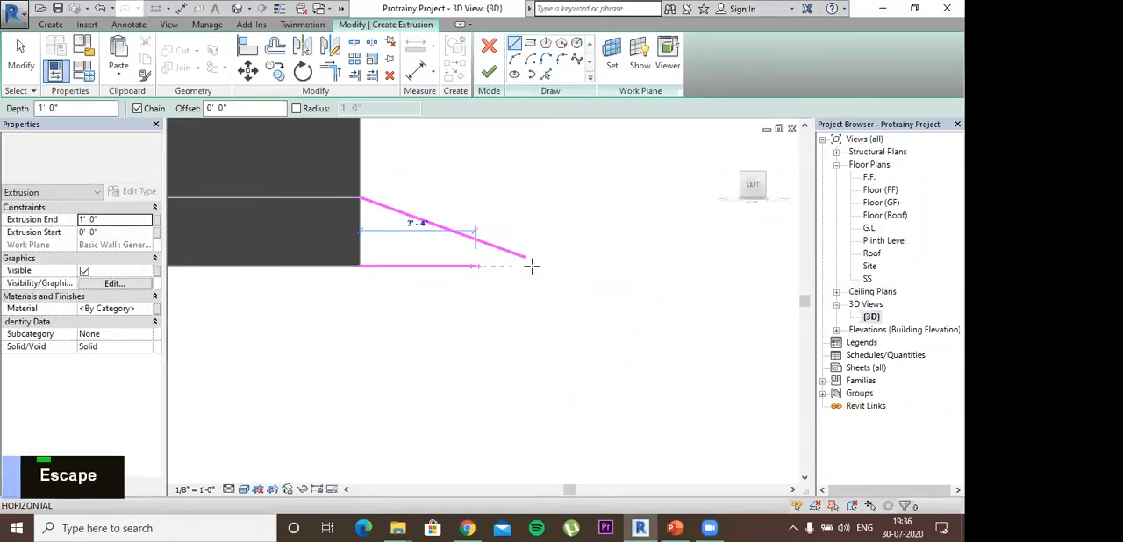
left_click(524, 266)
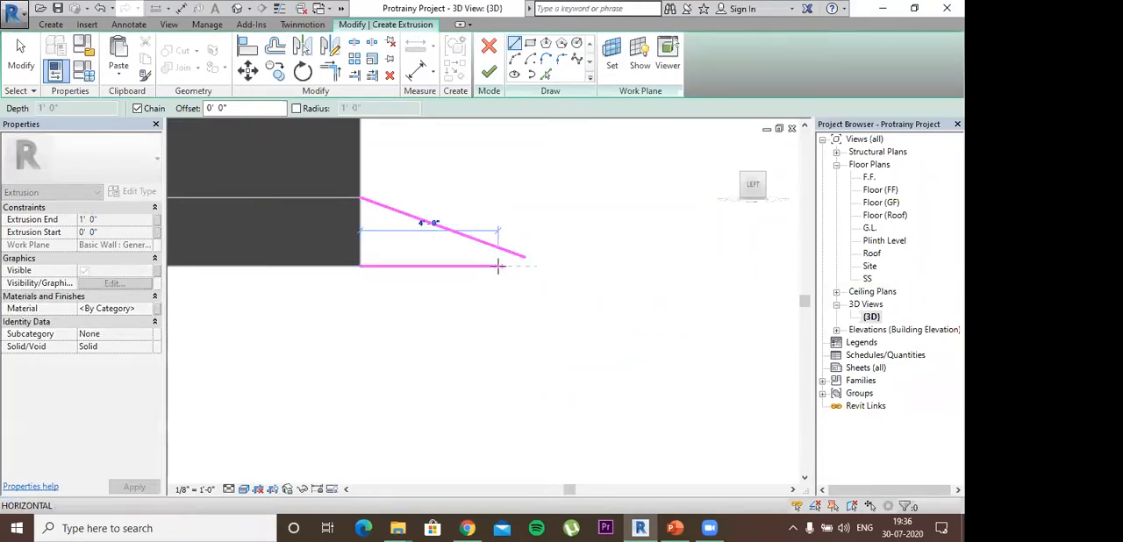
key("Escape")
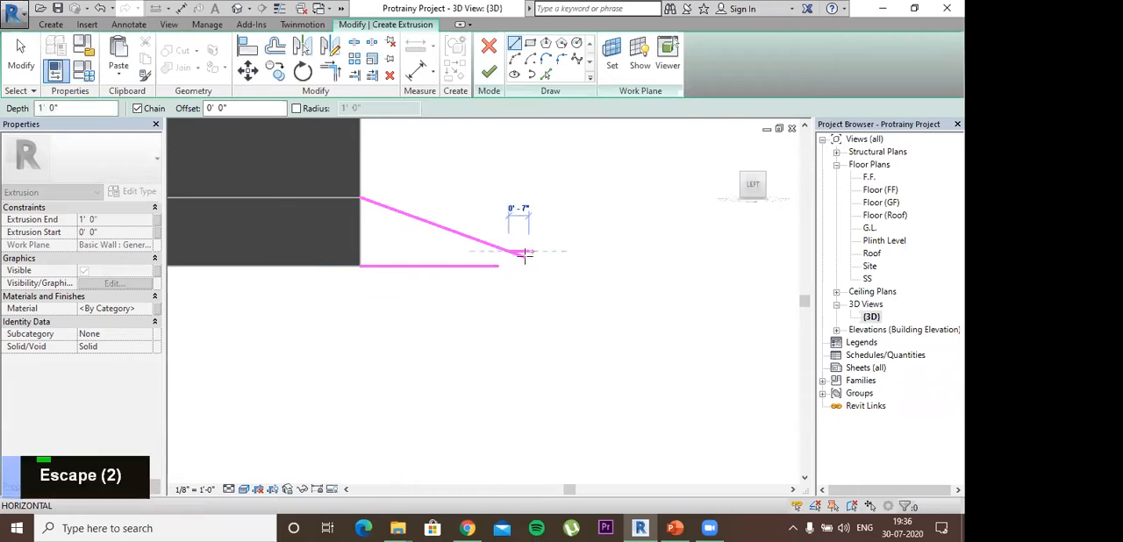
- Move the sloping line's free end onto the outer end of the horizontal base line
key("Escape")
key("Escape")
key("Escape")
key("Escape")
left_click(519, 255)
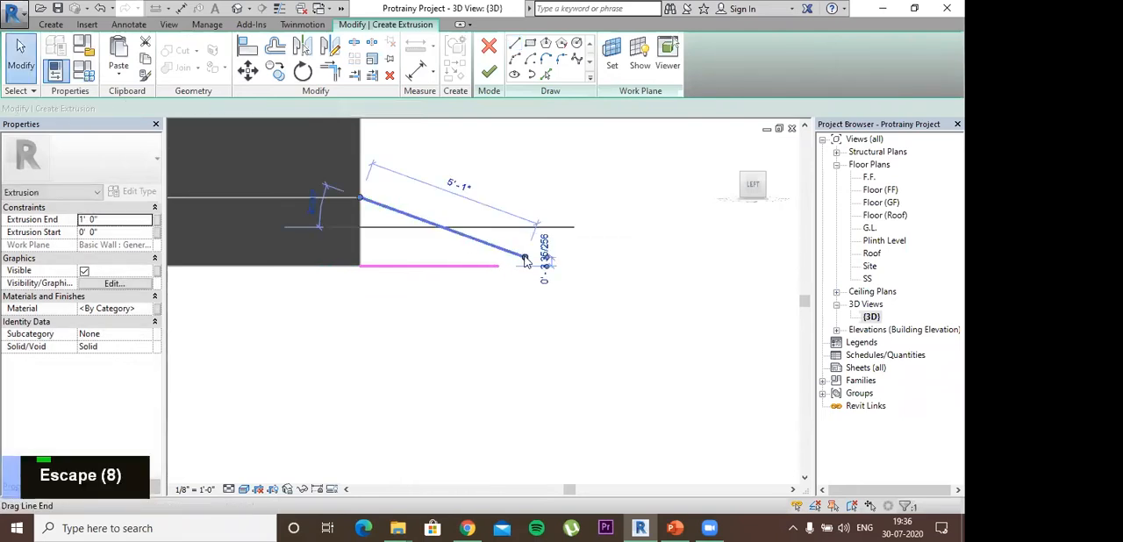
left_click(496, 264)
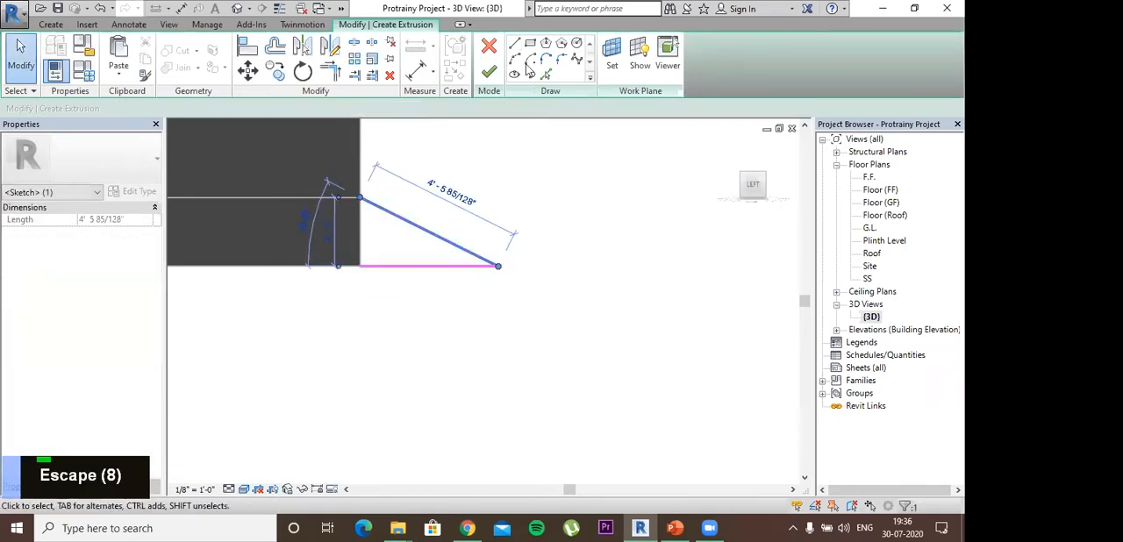
- Close the triangular profile with a vertical line along the plinth face and finish the extrusion sketch
left_click(360, 199)
left_click(359, 266)
key("Escape")
key("Escape")
key("Escape")
left_click(489, 71)
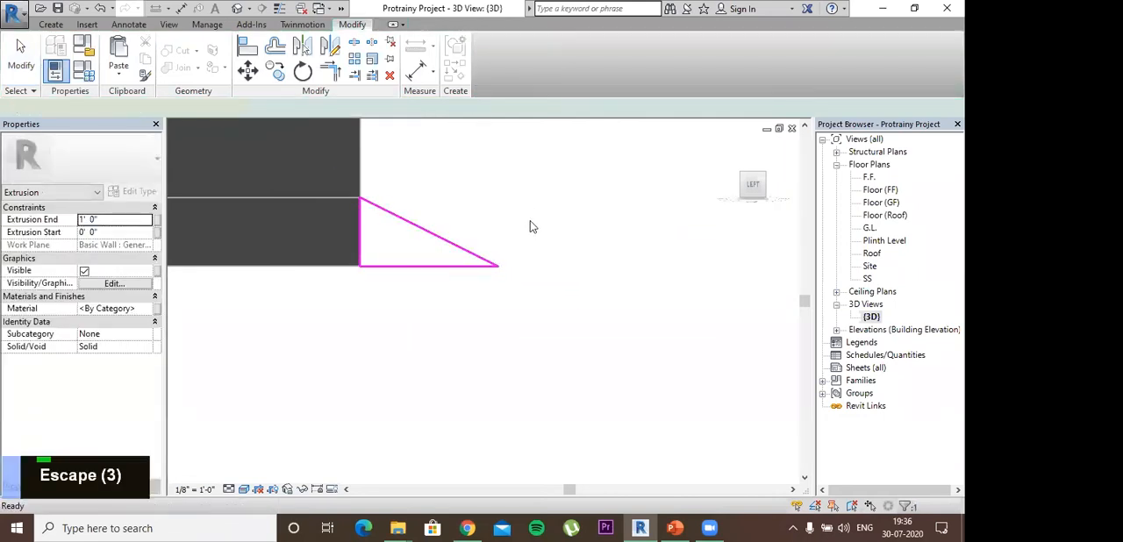
- Stretch both ends of the wedge extrusion to align with the gate's two sides, then check the ramp from several angles
middle_click_drag(394, 356, 458, 251, "shift")
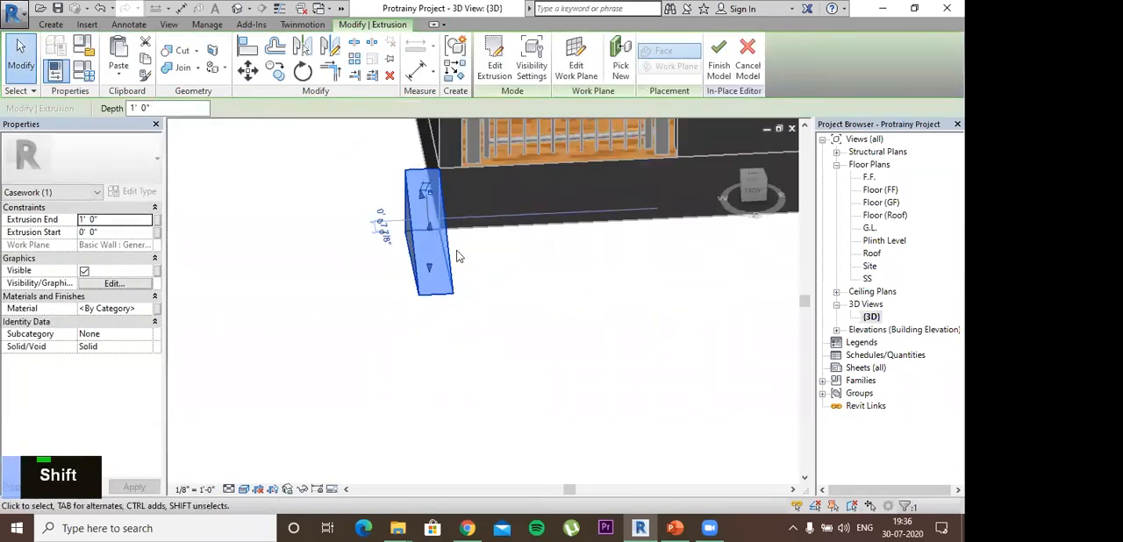
left_click(470, 250)
middle_click_drag(496, 335, 451, 374)
middle_click_drag(450, 375, 415, 290, "shift")
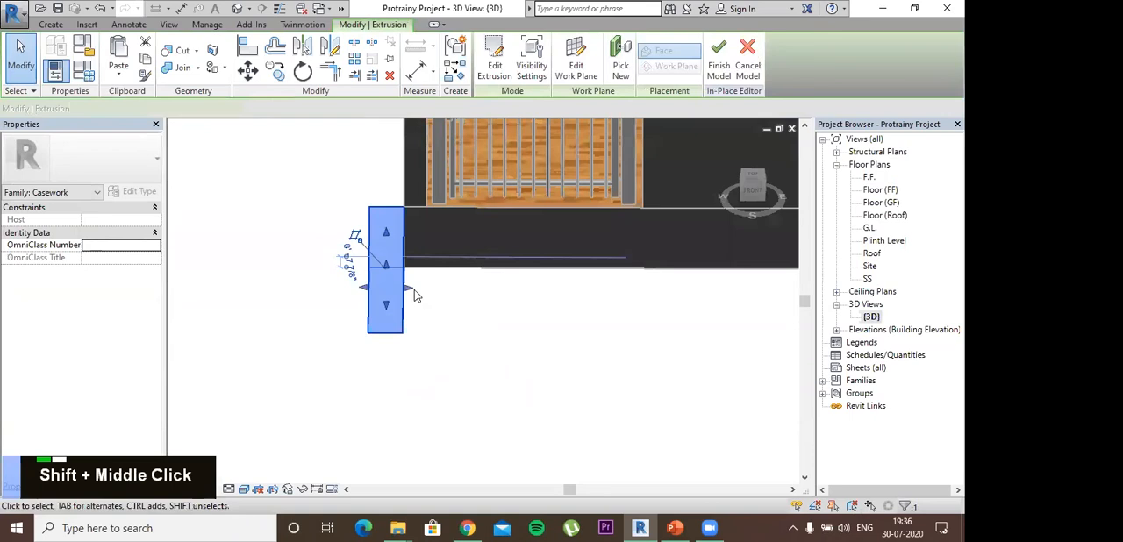
left_click_drag(416, 295, 646, 300)
left_click_drag(403, 288, 425, 290)
middle_click_drag(567, 394, 569, 473, "shift")
scroll(661, 316, "down", 3)
middle_click_drag(517, 367, 628, 322, "shift")
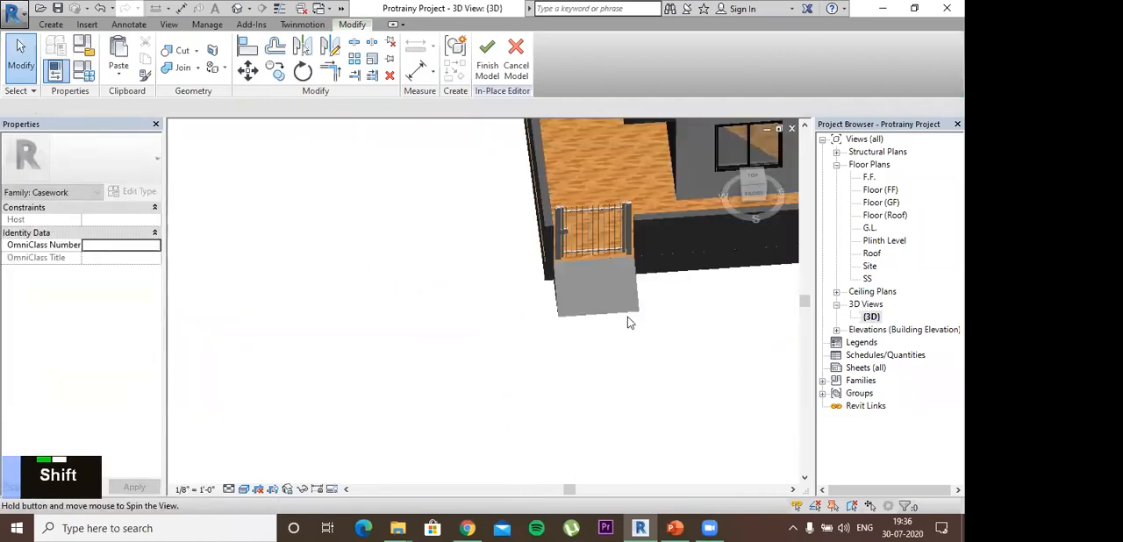
middle_click_drag(697, 414, 500, 79, "shift")
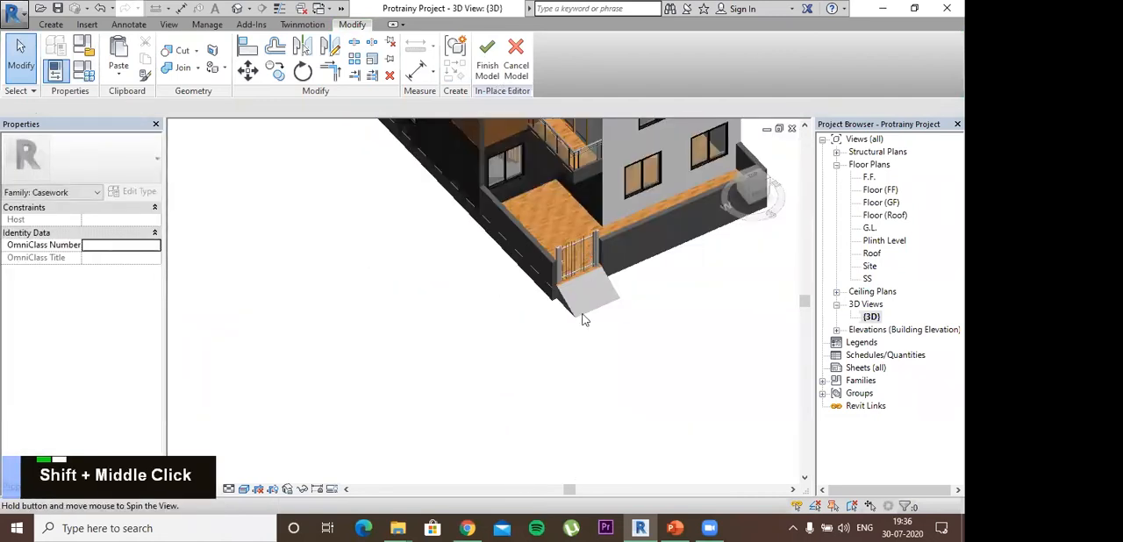
- Finish the in-place ramp model and bring the house's rooftop stair room into view
left_click(487, 59)
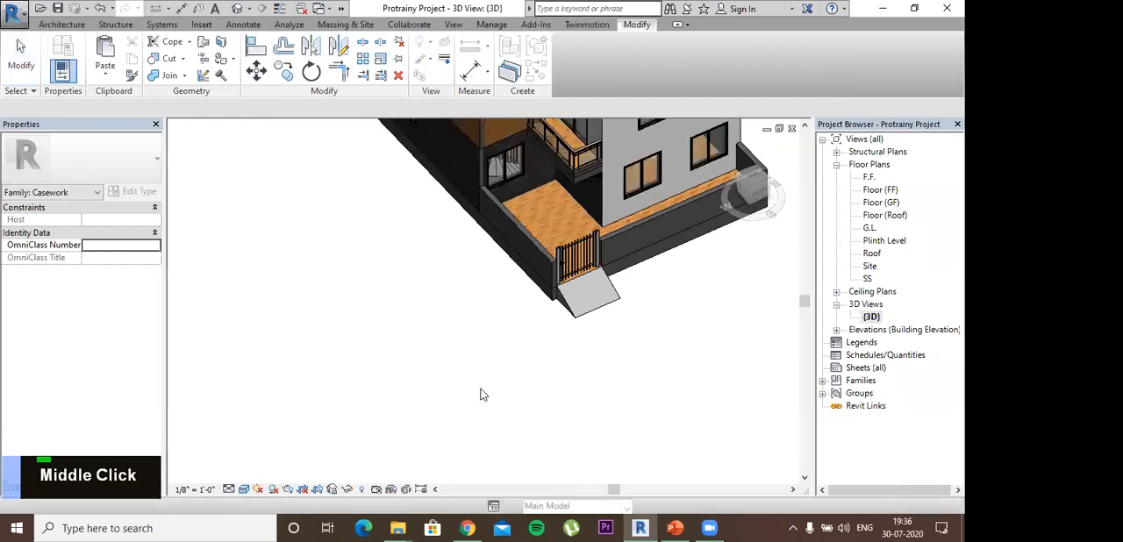
middle_click_drag(564, 259, 589, 360)
middle_click_drag(499, 407, 231, 72, "shift")
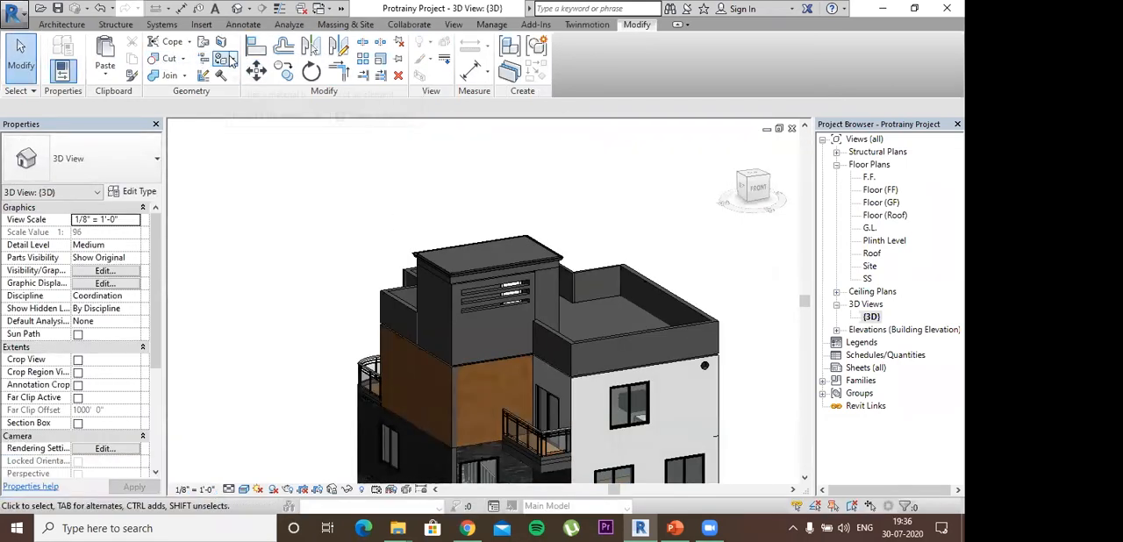
- Paint the left and front walls of the rooftop stair room with the Paint - Sienna material
left_click(232, 58)
left_click(244, 80)
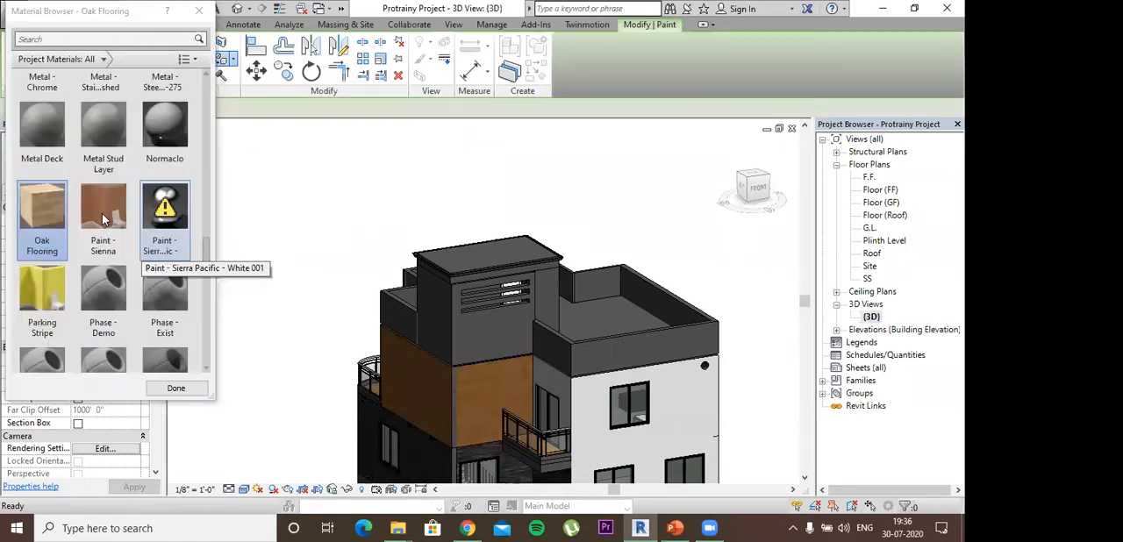
left_click(103, 218)
left_click(429, 339)
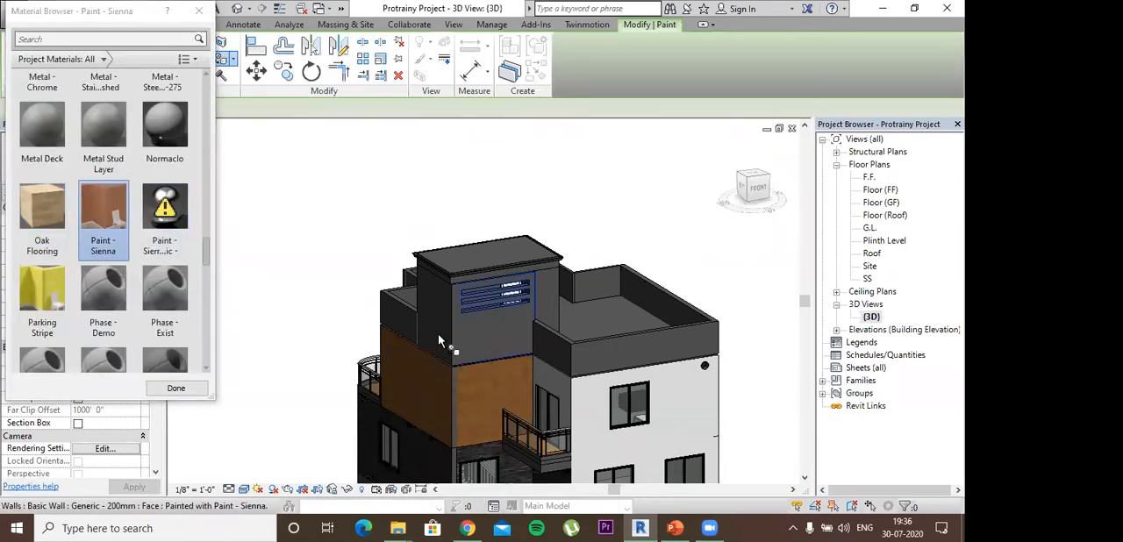
middle_click_drag(468, 349, 271, 292, "shift")
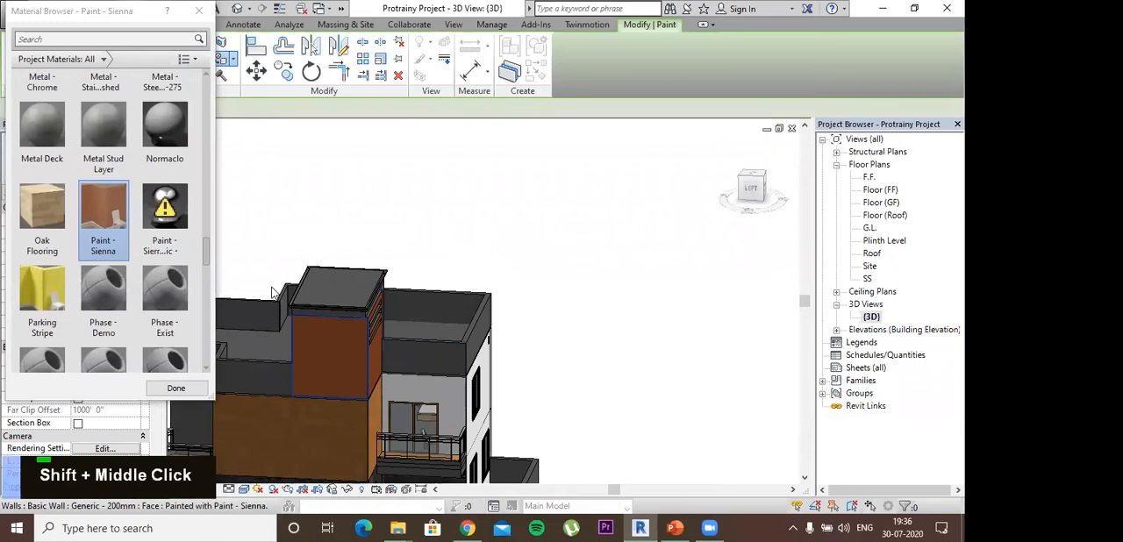
- Search the materials for WHITE and paint the roof parapets and outer upper-floor walls with Gypsum Wall Board
scroll(77, 50, "down", 5)
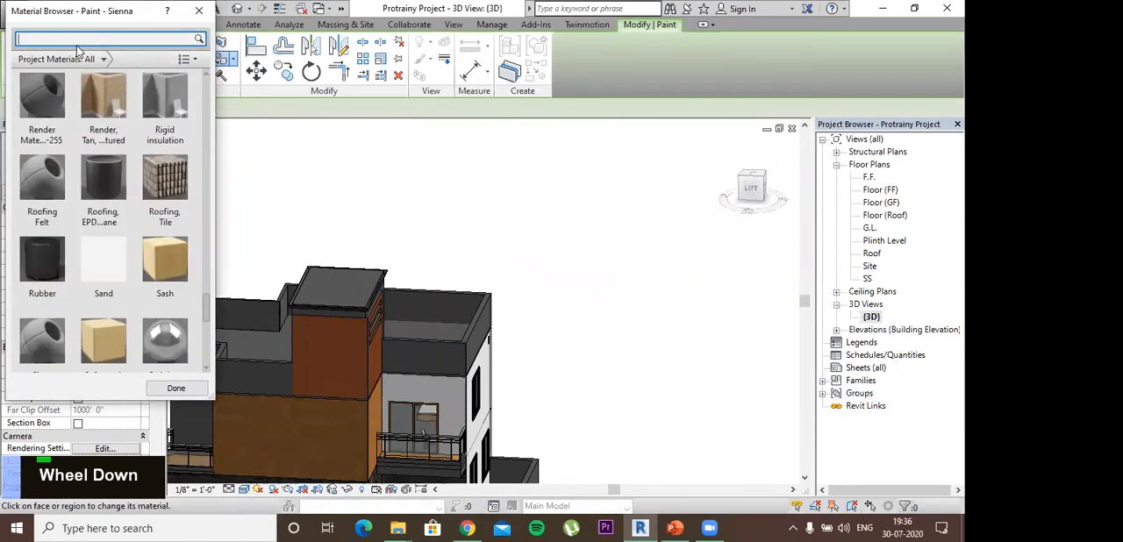
type("WHITE")
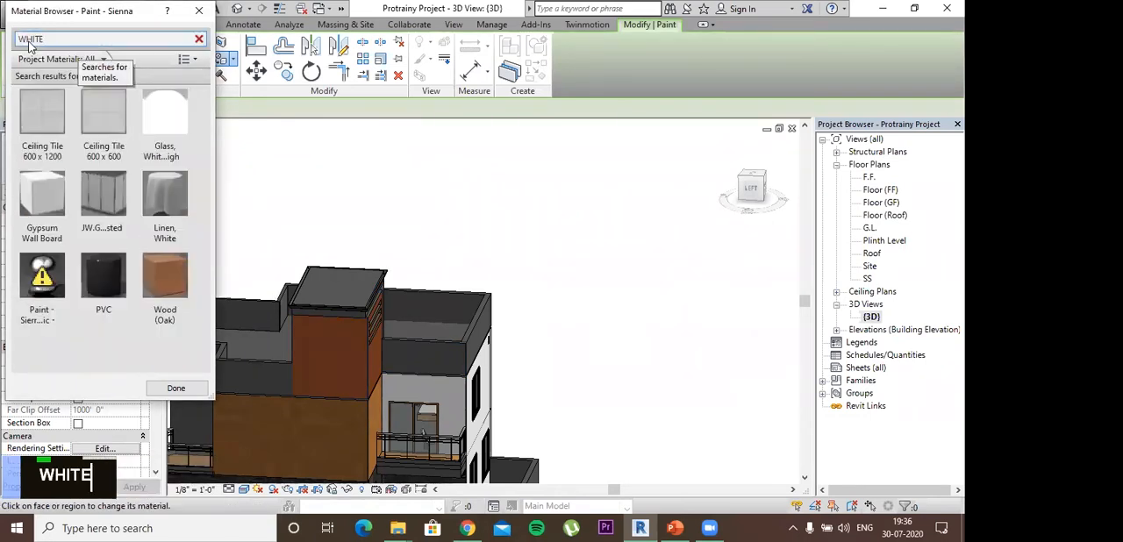
left_click(39, 201)
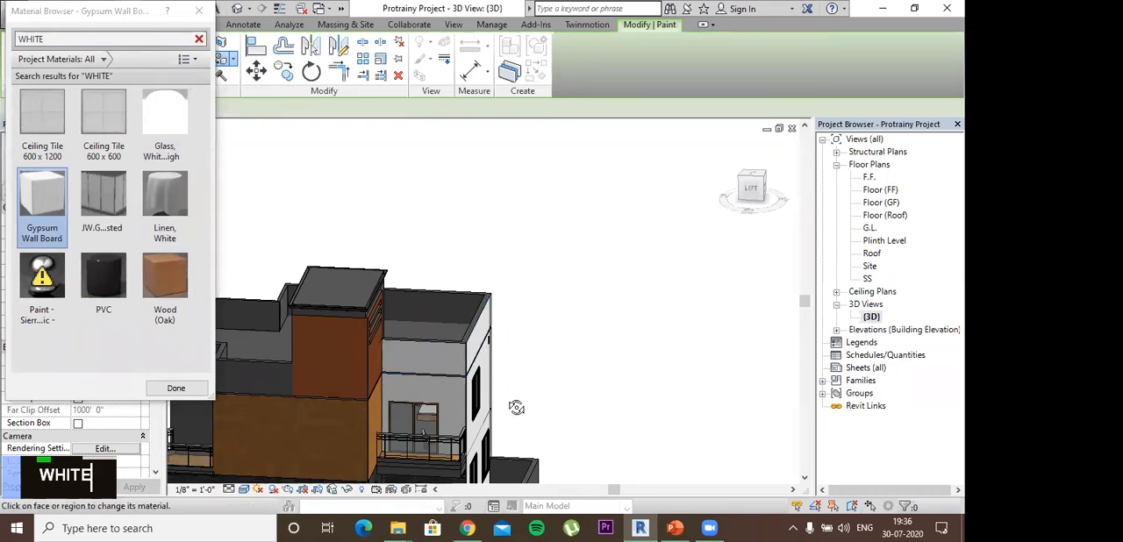
middle_click_drag(399, 336, 487, 358, "shift")
mouse_move(487, 358)
middle_mouse_down()
mouse_move(556, 383)
mouse_move(663, 333)
mouse_move(524, 355)
mouse_move(425, 296)
middle_mouse_up()
left_click(618, 326)
middle_click_drag(619, 333, 489, 314, "shift")
left_click(483, 298)
left_click(529, 291)
middle_click_drag(519, 377, 593, 370, "shift")
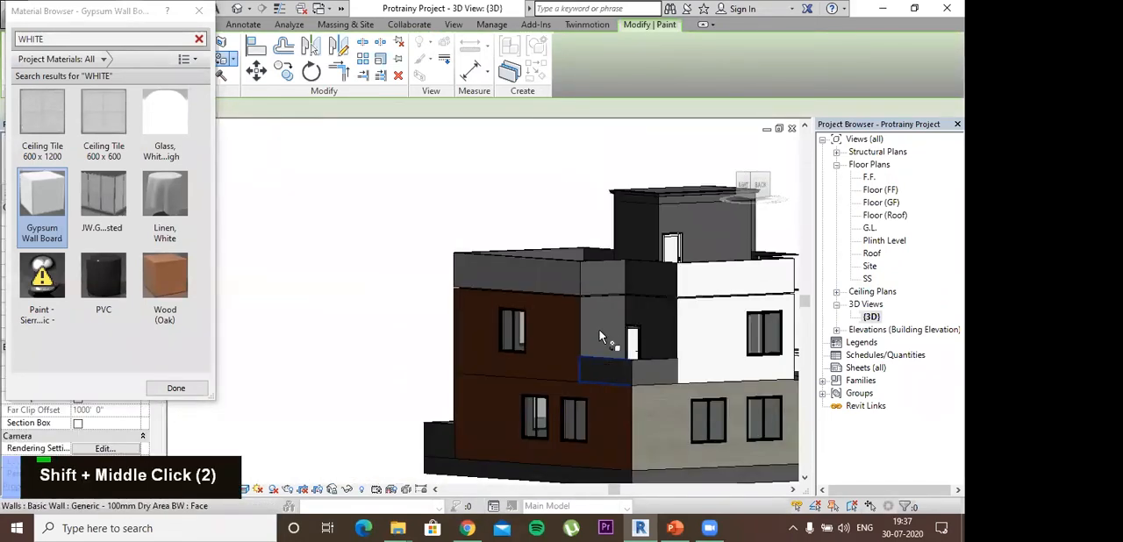
- Paint the remaining upper wall faces around the recessed rear corner and beside the curved balcony with Gypsum Wall Board
double_click(599, 328)
middle_click_drag(659, 397, 521, 377, "shift")
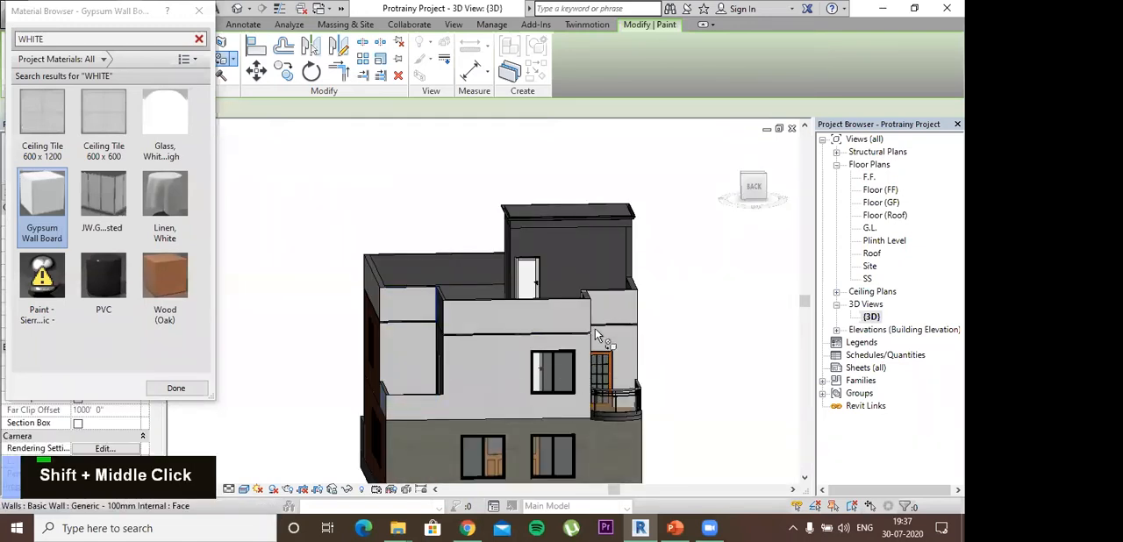
middle_click_drag(595, 328, 597, 383, "shift")
double_click(598, 383)
mouse_move(528, 309)
middle_mouse_down("shift")
mouse_move(655, 430)
mouse_move(570, 377)
mouse_move(333, 269)
mouse_move(515, 240)
mouse_move(690, 404)
mouse_move(573, 370)
mouse_move(363, 443)
mouse_move(485, 344)
mouse_move(517, 338)
middle_mouse_up("shift")
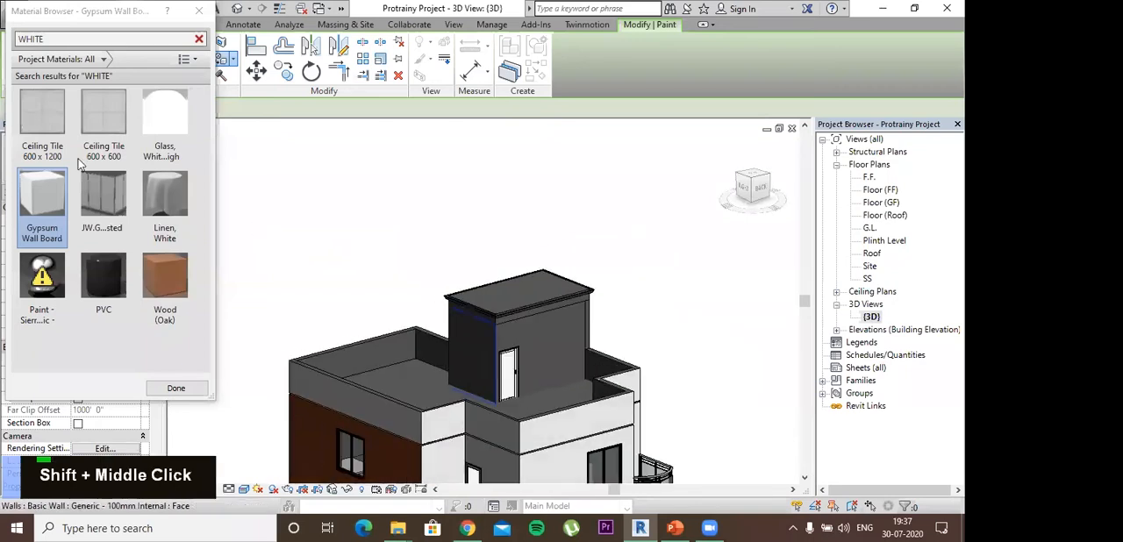
- Paint the stair room's two walls around the terrace door with Wood (Oak)
left_click(167, 279)
double_click(548, 351)
mouse_move(699, 372)
middle_mouse_down("shift")
mouse_move(526, 392)
mouse_move(534, 418)
middle_mouse_up("shift")
middle_click_drag(500, 272, 456, 252, "shift")
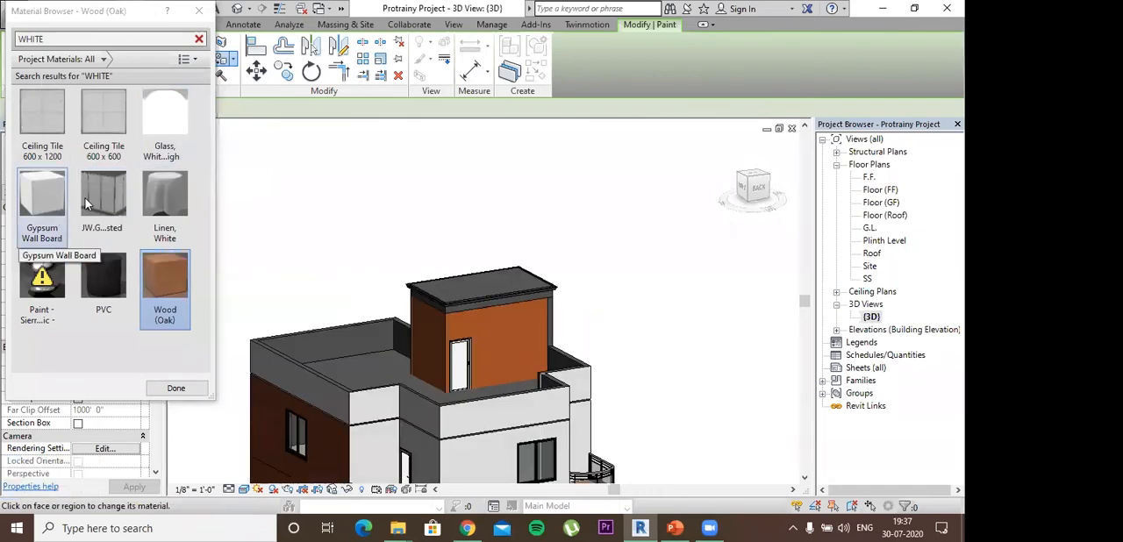
- Paint the stair room's roof slab and the roof terrace floor with Gypsum Wall Board
left_click(42, 221)
middle_click_drag(518, 306, 492, 350, "shift")
middle_click_drag(489, 394, 478, 309)
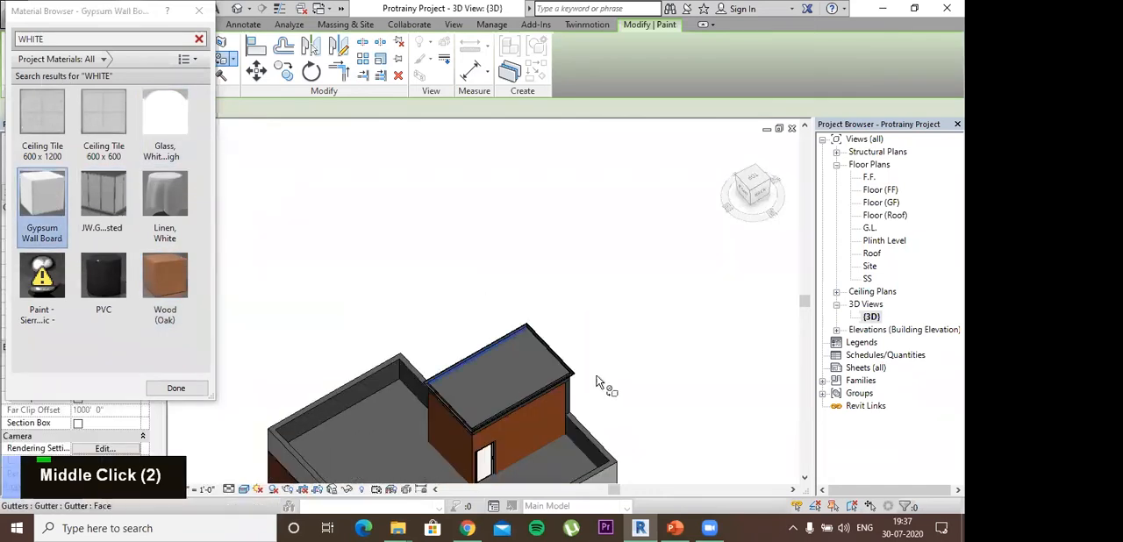
middle_click_drag(615, 259, 481, 307, "shift")
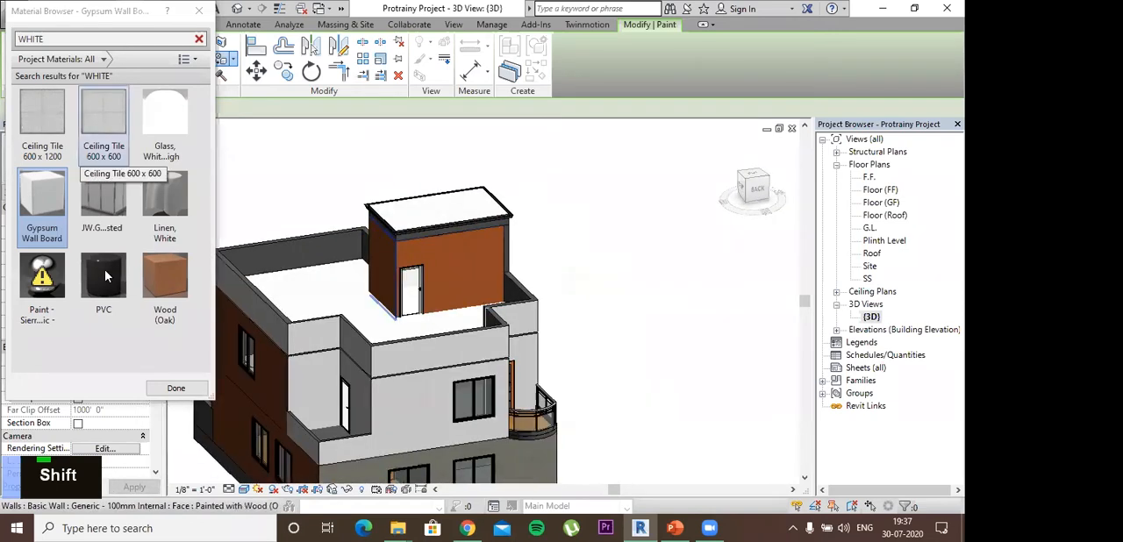
- Browse the project materials by categories including Wood, Masonry and Paint/Coating, and clear the WHITE search
left_click(154, 275)
left_click(77, 59)
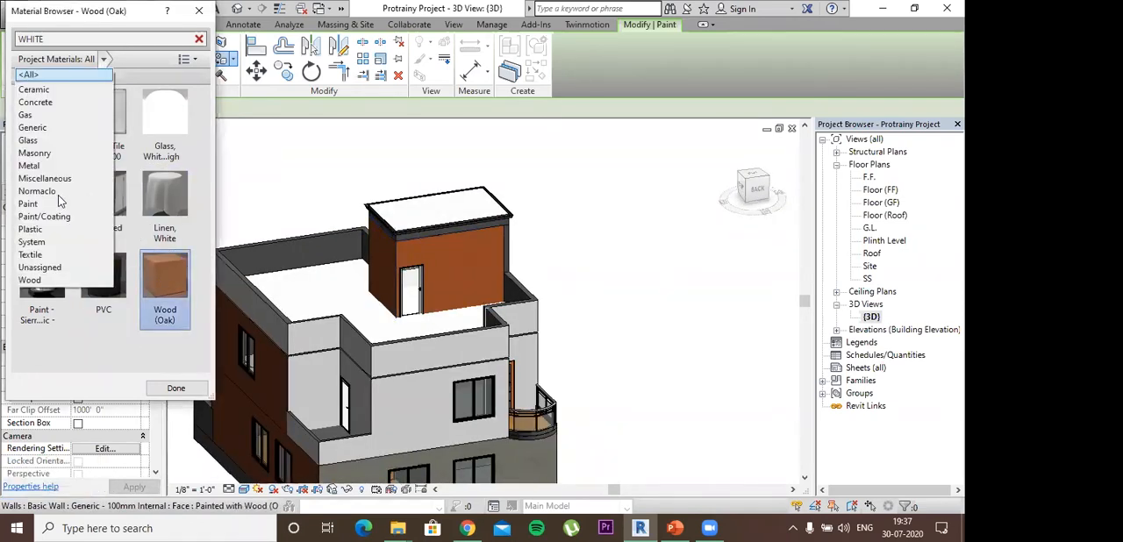
left_click(40, 280)
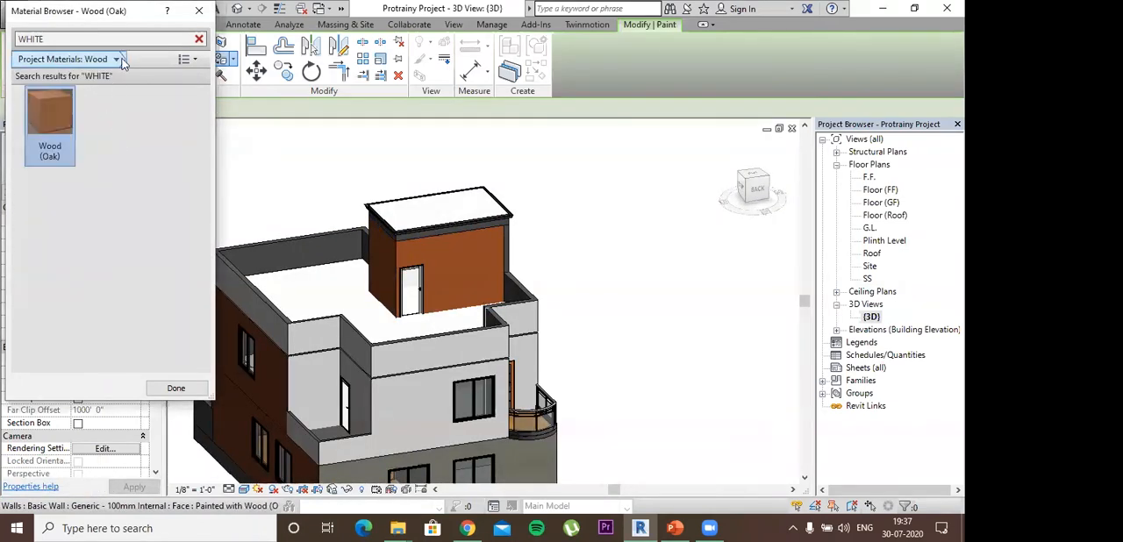
left_click(116, 59)
left_click(63, 155)
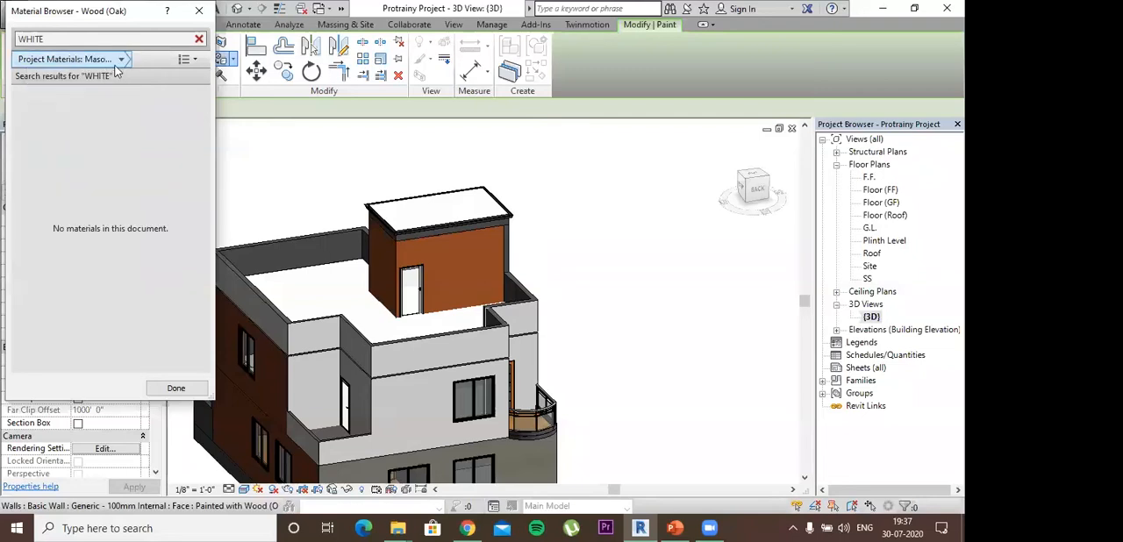
left_click(121, 59)
left_click(83, 155)
left_click(121, 58)
left_click(65, 228)
left_click(136, 59)
left_click(199, 40)
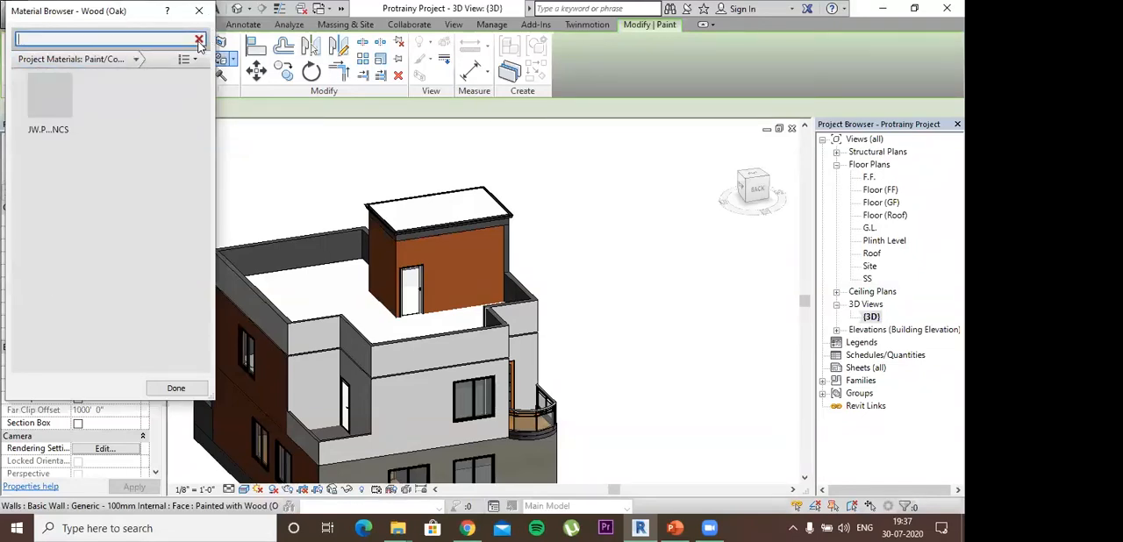
- Filter the project materials to Wood, paint the roof terrace floor with Oak Flooring, and leave the Paint tool
double_click(136, 61)
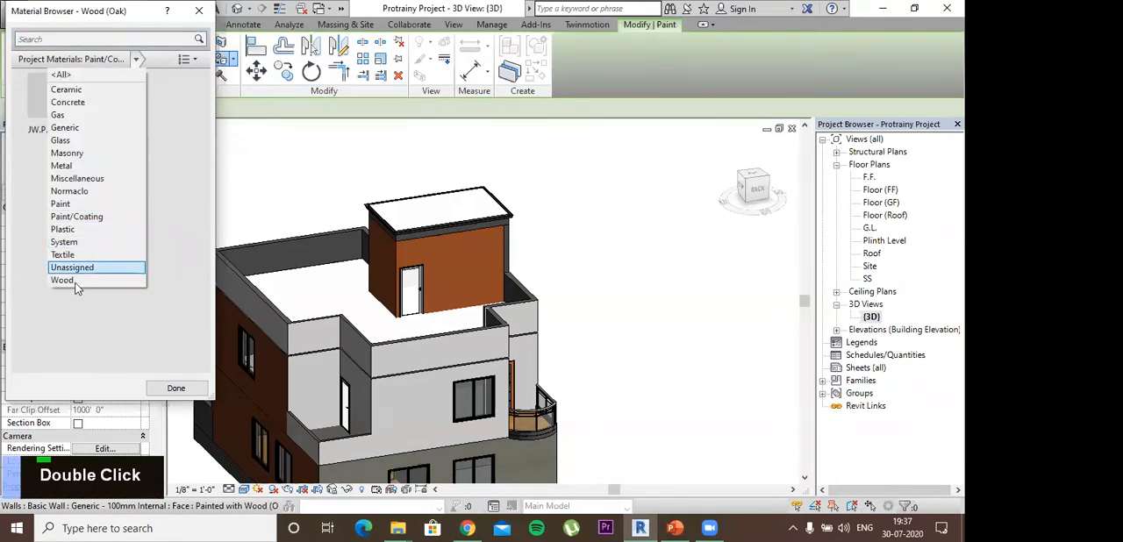
left_click(70, 280)
scroll(138, 219, "down", 3)
scroll(137, 219, "up", 3)
left_click(165, 180)
middle_click_drag(370, 298, 327, 361, "shift")
left_click(327, 363)
mouse_move(391, 336)
middle_mouse_down()
mouse_move(409, 281)
mouse_move(388, 230)
mouse_move(394, 189)
middle_mouse_up()
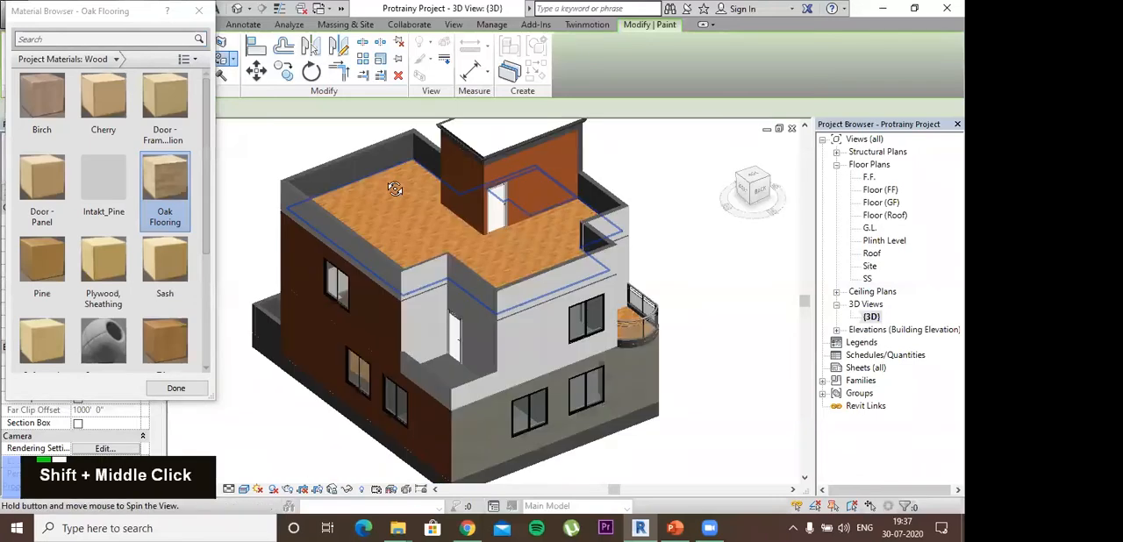
middle_click_drag(364, 304, 301, 396, "shift")
middle_click_drag(301, 397, 312, 348)
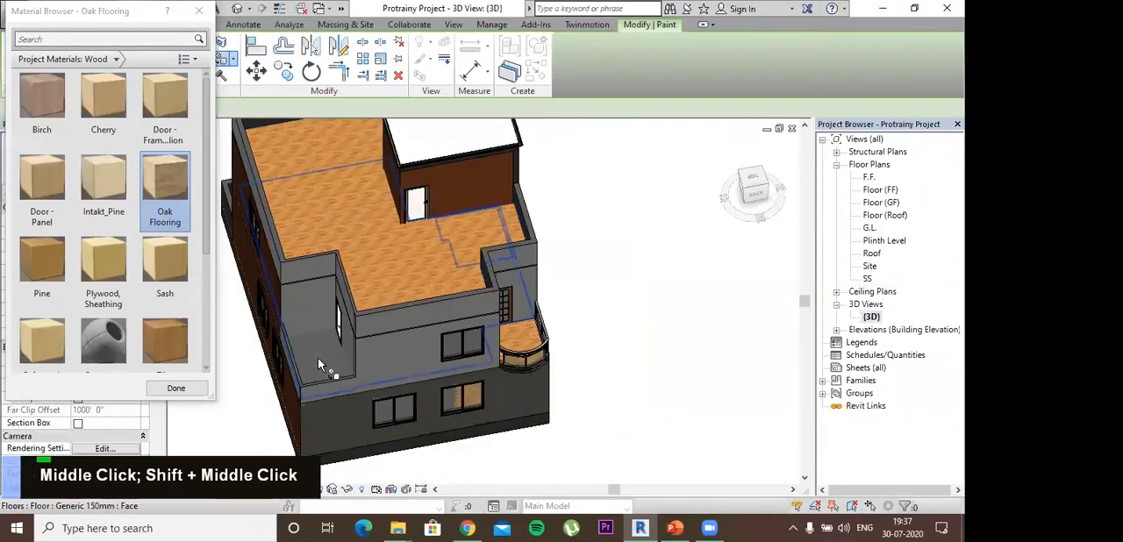
mouse_move(381, 323)
middle_mouse_down("shift")
mouse_move(401, 290)
mouse_move(405, 330)
middle_mouse_up("shift")
key("Escape")
key("Escape")
key("Escape")
- Search the materials for WHITE and repaint the stair room's left outer wall with Gypsum Wall Board
mouse_move(675, 340)
middle_mouse_down()
mouse_move(594, 266)
mouse_move(449, 271)
mouse_move(459, 282)
mouse_move(451, 162)
middle_mouse_up()
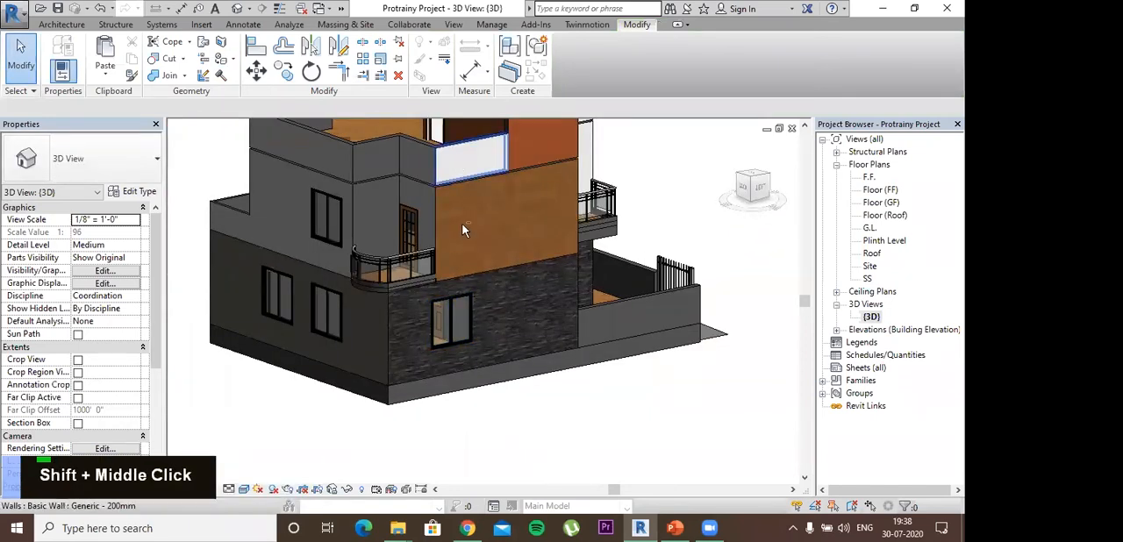
middle_click_drag(431, 242, 405, 302, "shift")
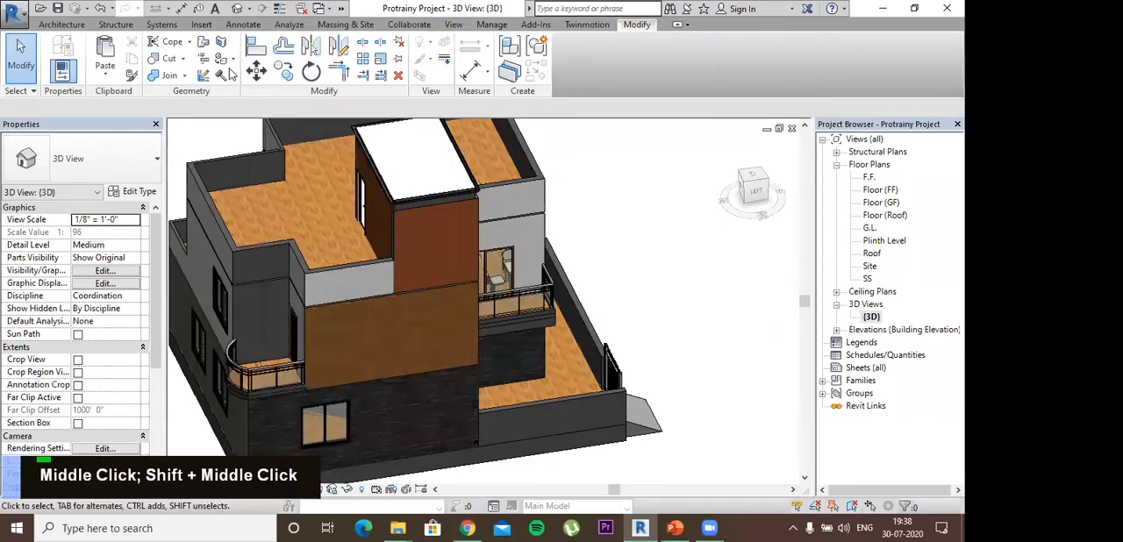
type("pt")
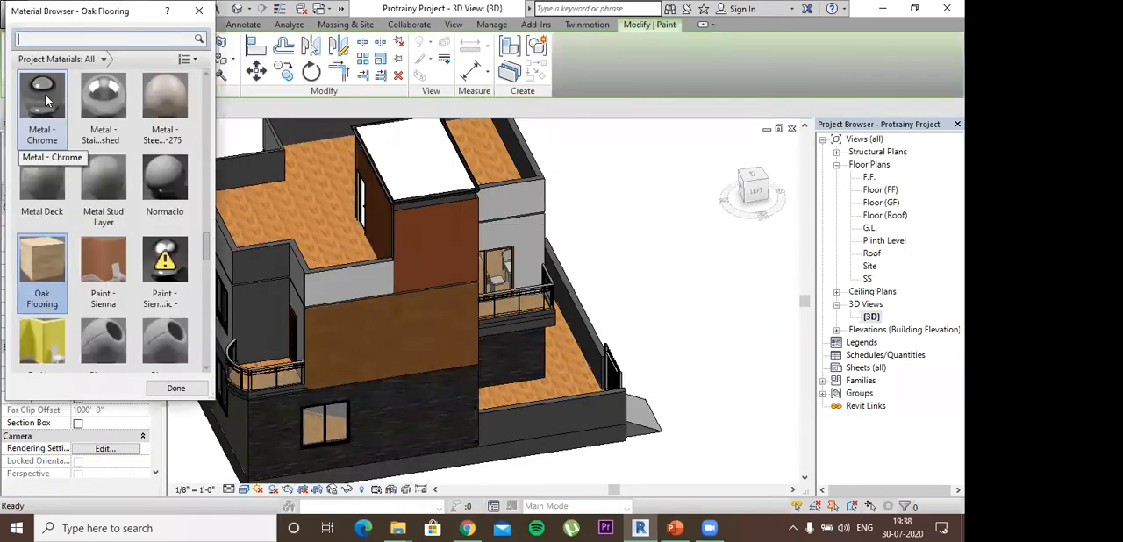
type("WHIT")
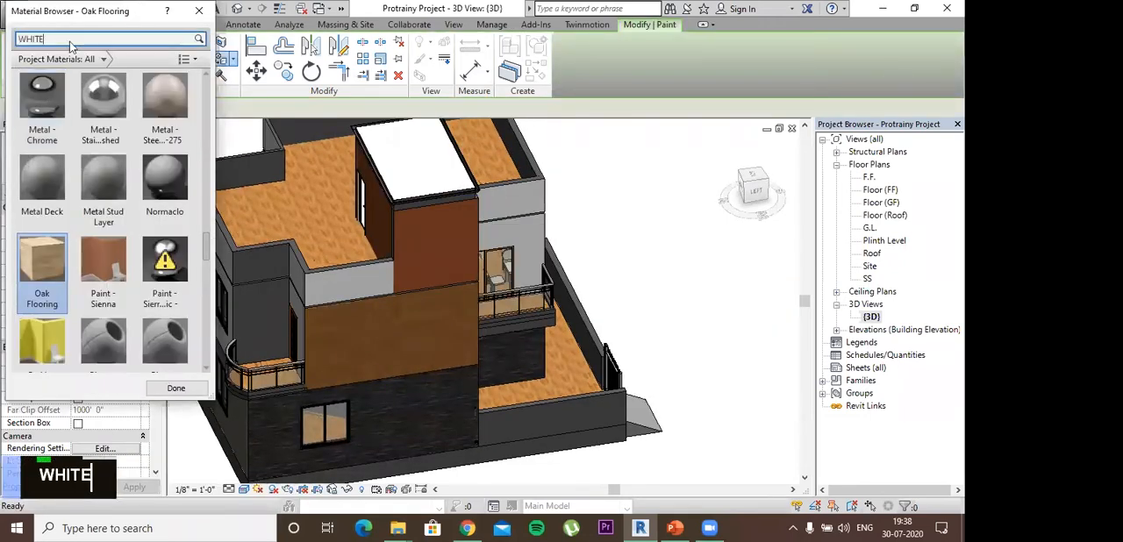
type("E")
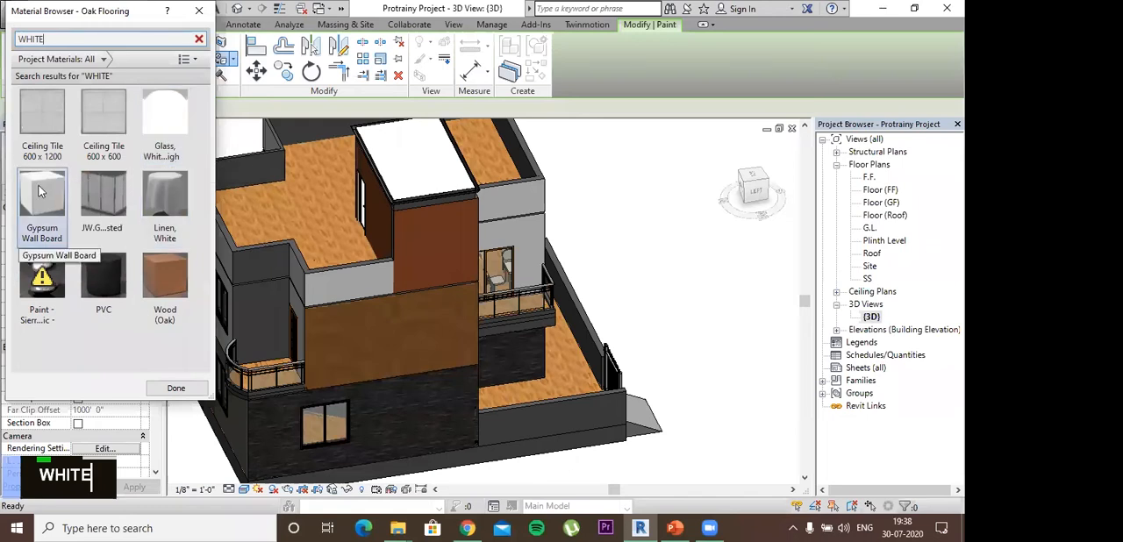
left_click(434, 248)
mouse_move(433, 247)
middle_mouse_down("shift")
mouse_move(495, 283)
mouse_move(519, 318)
middle_mouse_up("shift")
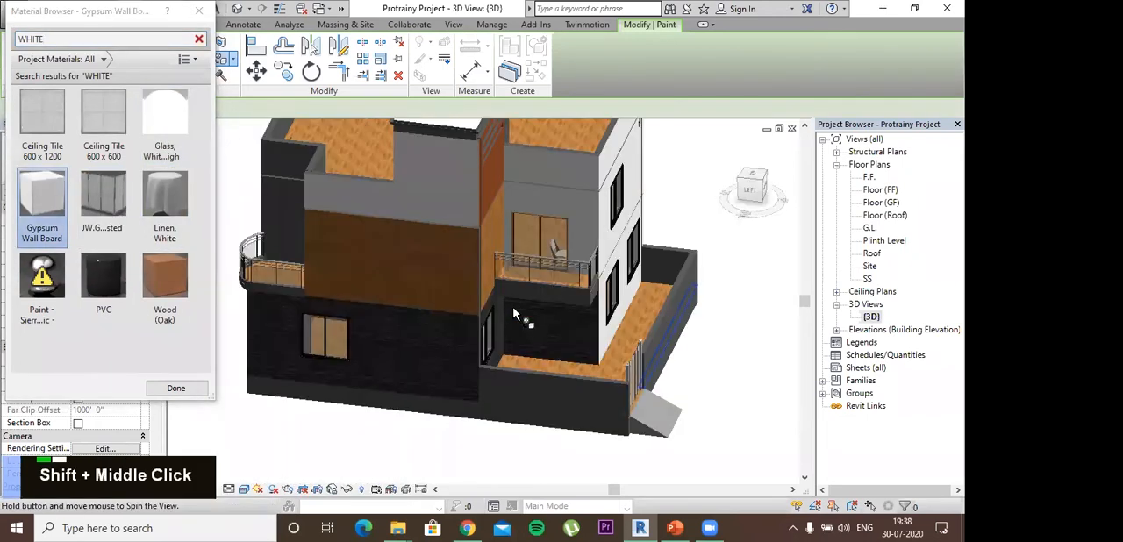
key("Escape")
key("Escape")
key("Escape")
key("Escape")
key("Escape")
key("Escape")
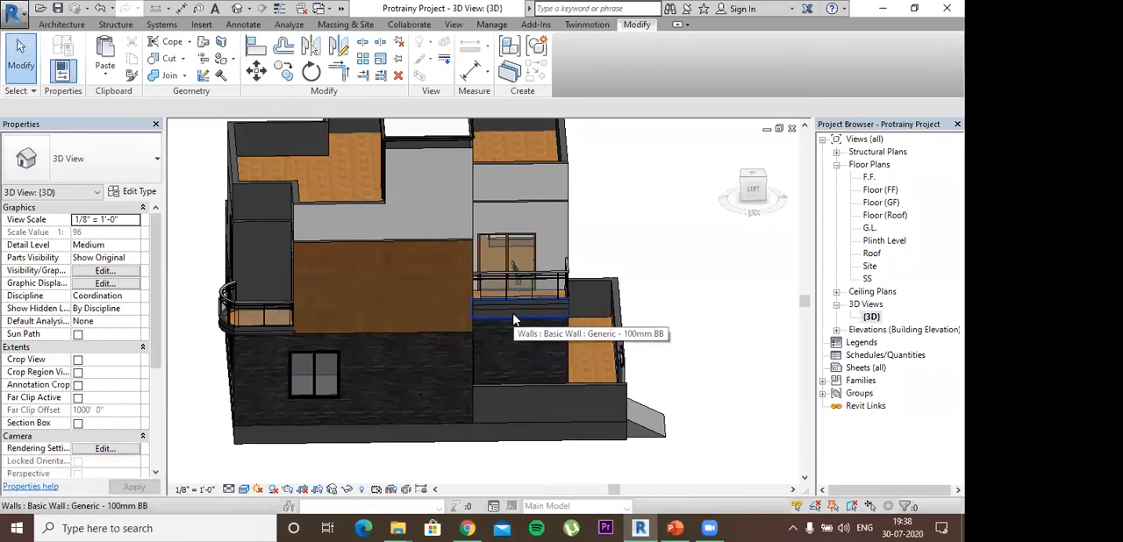
- Paint the narrow wall and parapet return beside the curved balcony door with Gypsum Wall Board
scroll(665, 226, "down", 2)
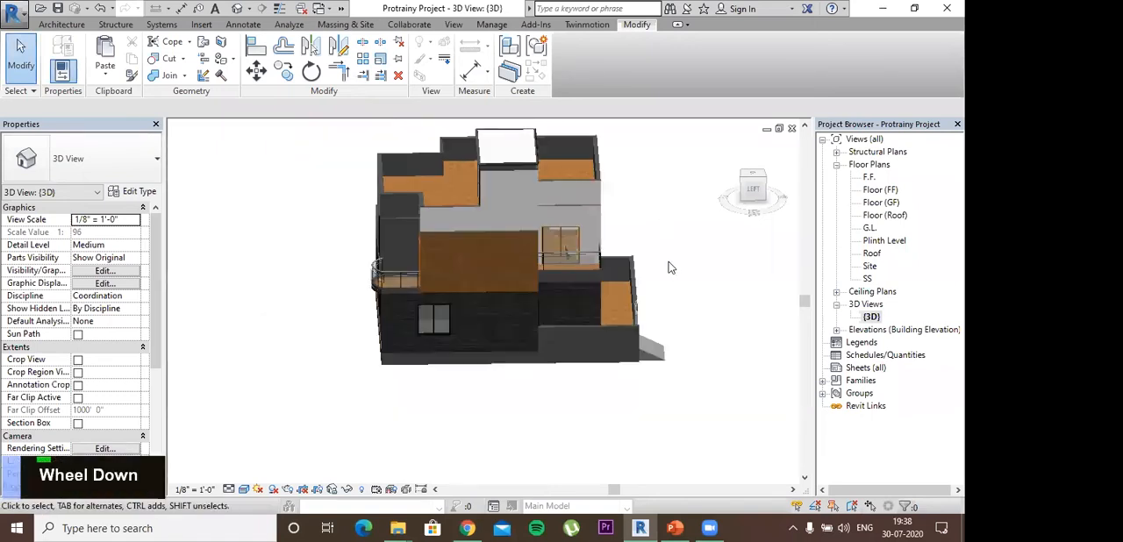
middle_click_drag(691, 282, 447, 289, "shift")
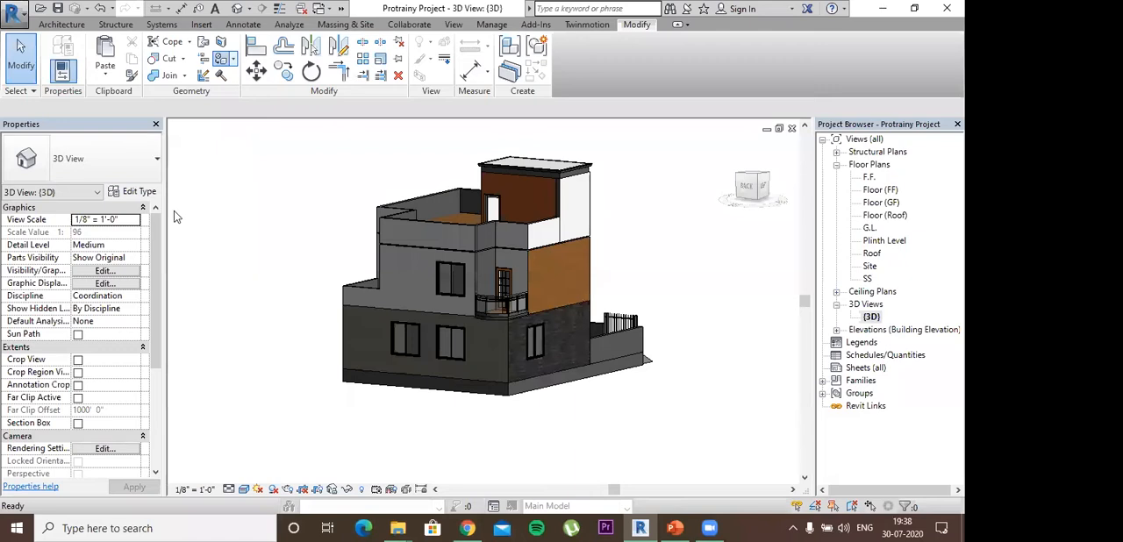
key("p")
key("t")
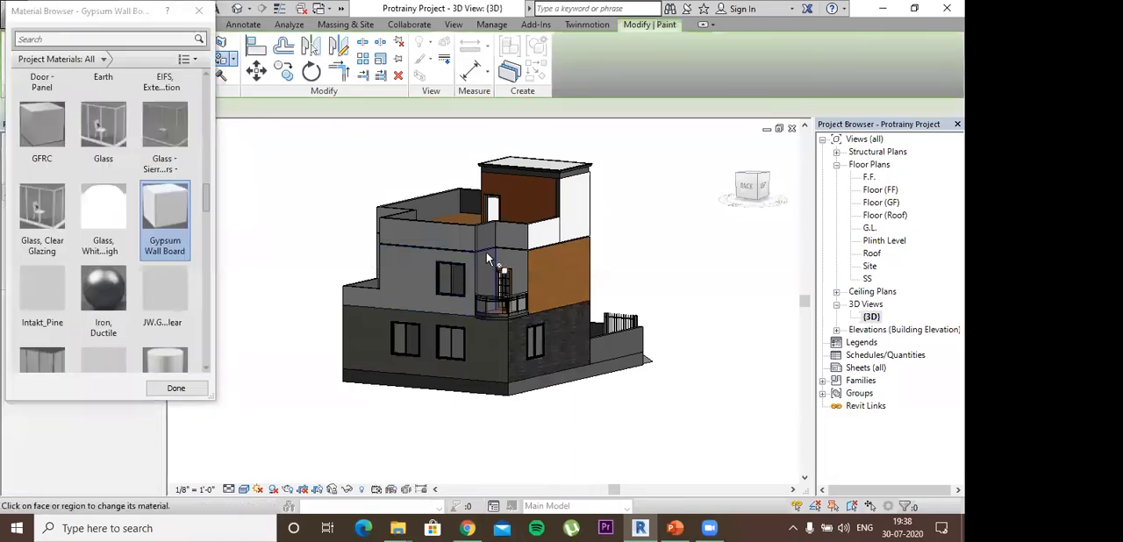
left_click(479, 238)
key("Escape")
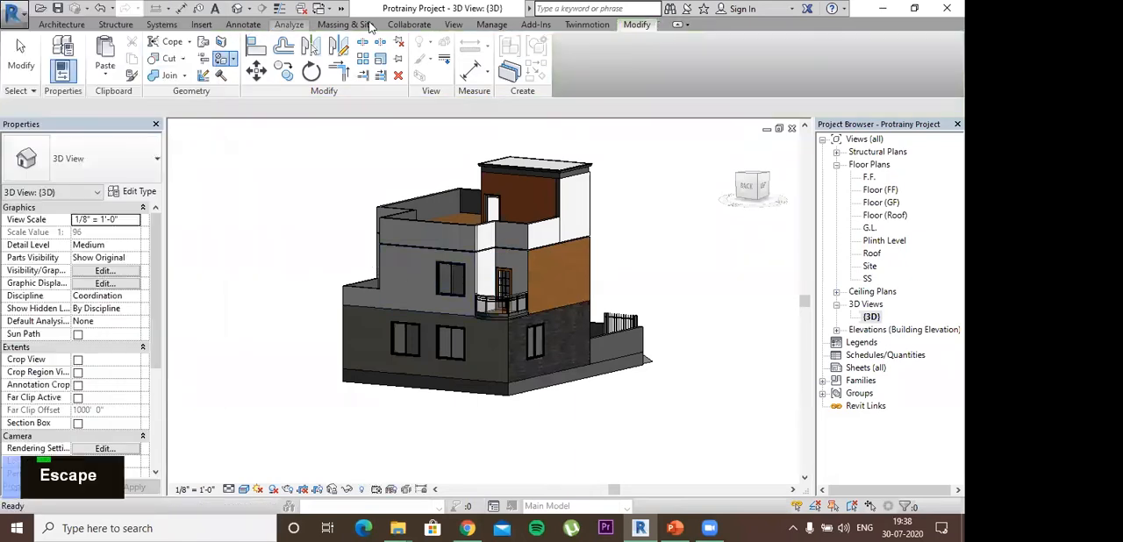
key("Escape")
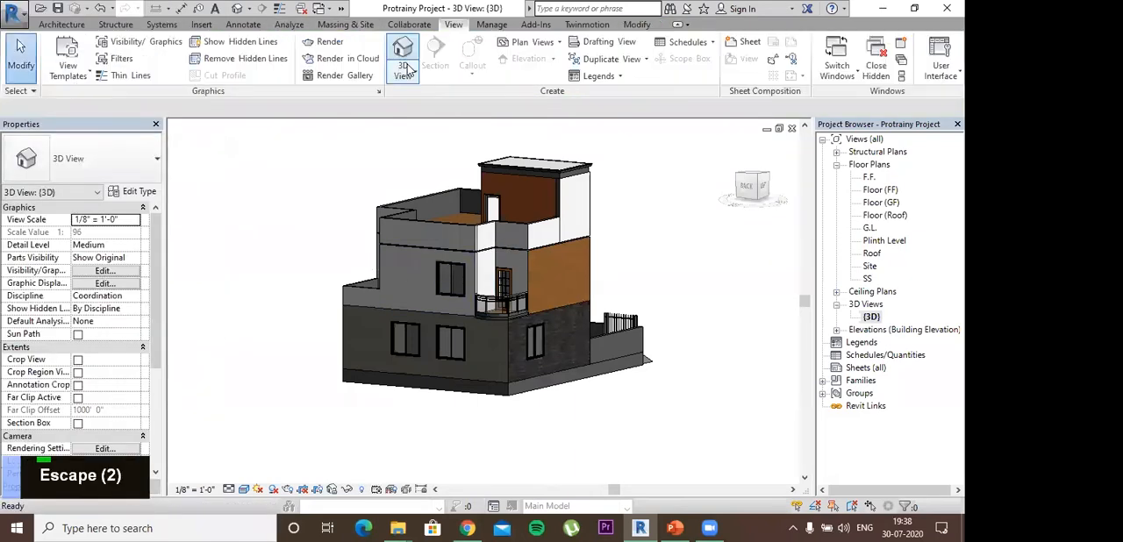
- Open the Plinth Level floor plan and place a camera outside the gate corner, aimed diagonally across the house past its far corner
left_click(406, 70)
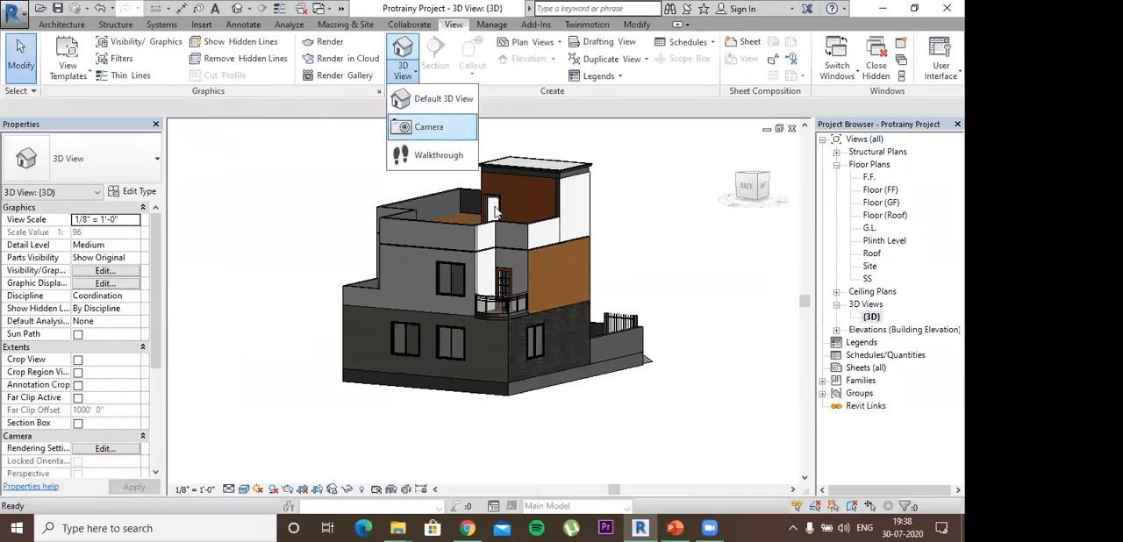
scroll(494, 215, "down", 2)
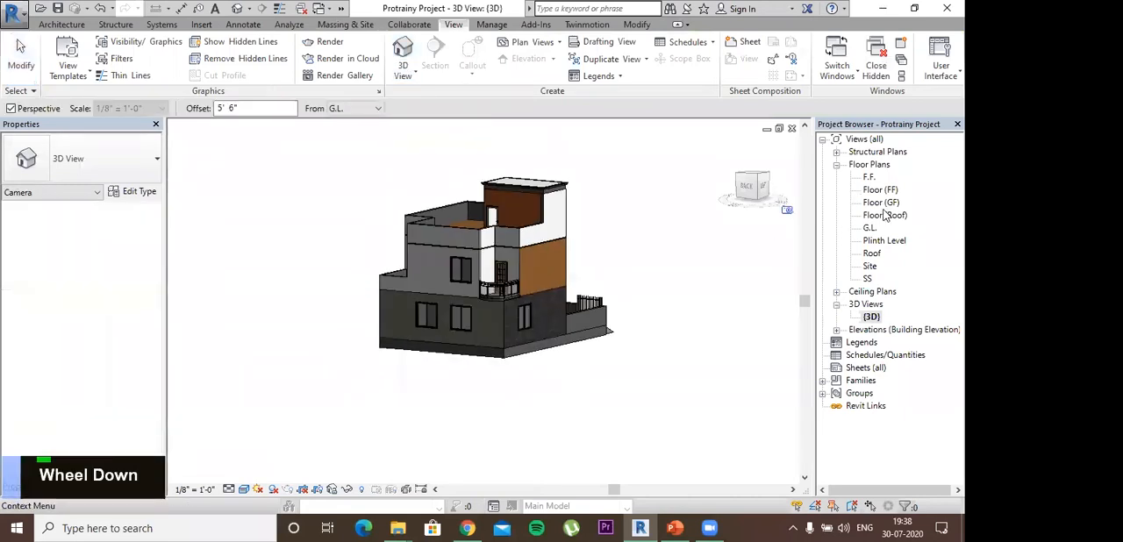
double_click(881, 241)
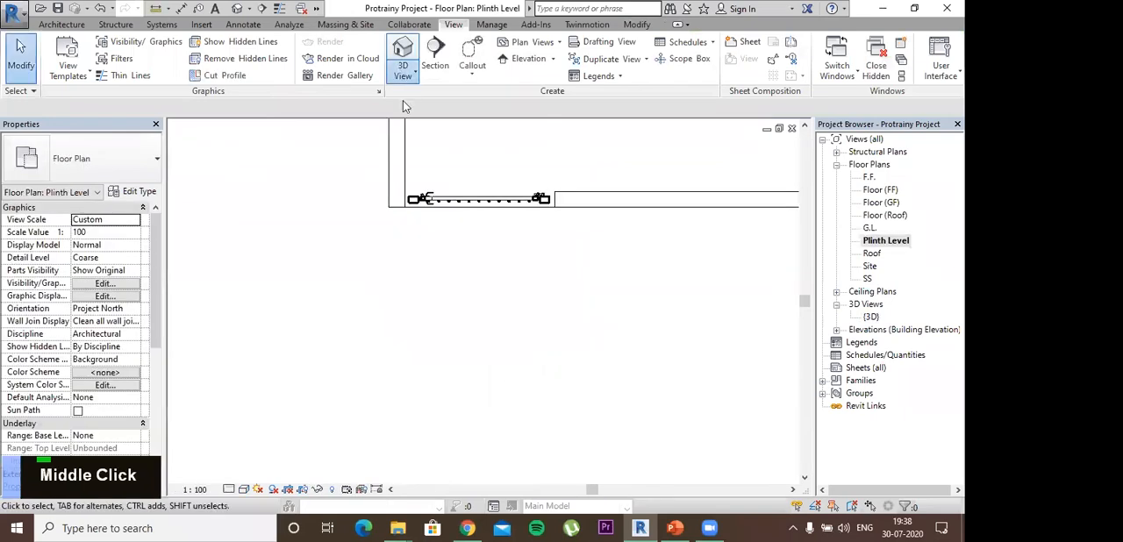
left_click(402, 69)
scroll(322, 351, "down", 2)
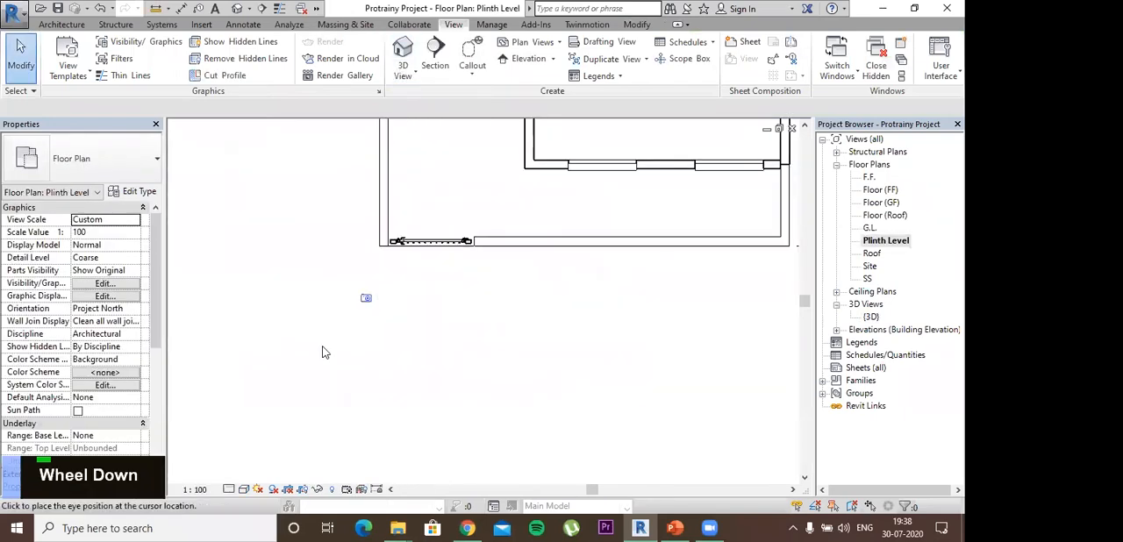
scroll(338, 384, "down", 2)
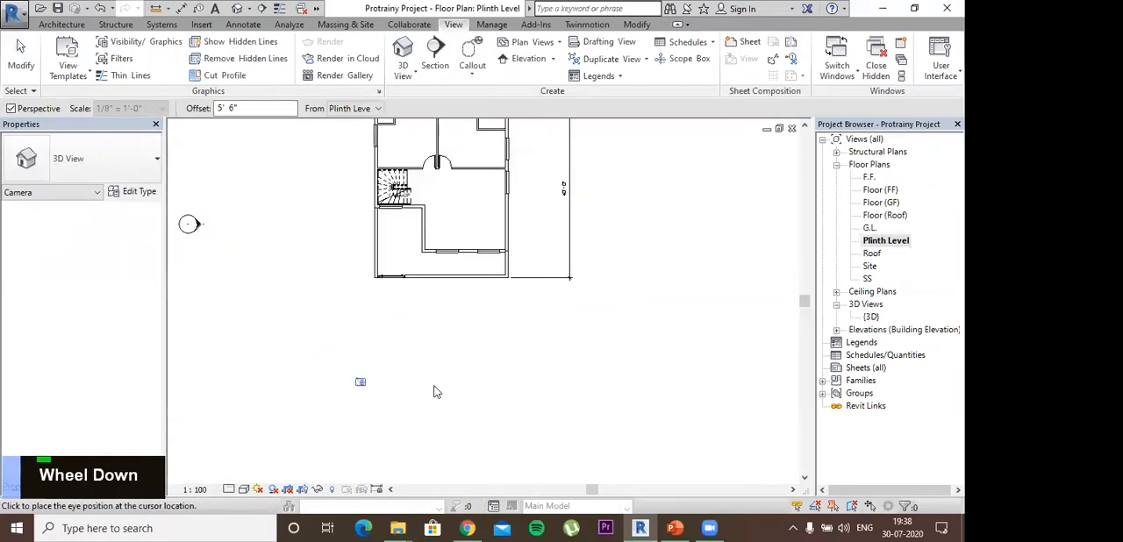
left_click(303, 393)
middle_click_drag(484, 193, 481, 290)
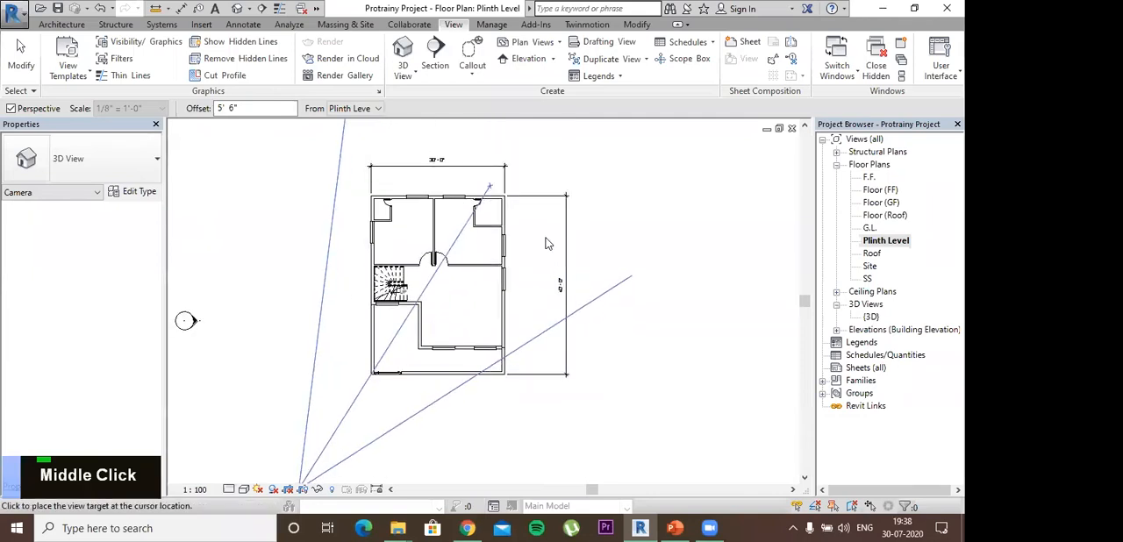
left_click(554, 237)
- Enlarge the camera view's crop region upward and sideways so that it frames the whole house
scroll(524, 207, "down", 2)
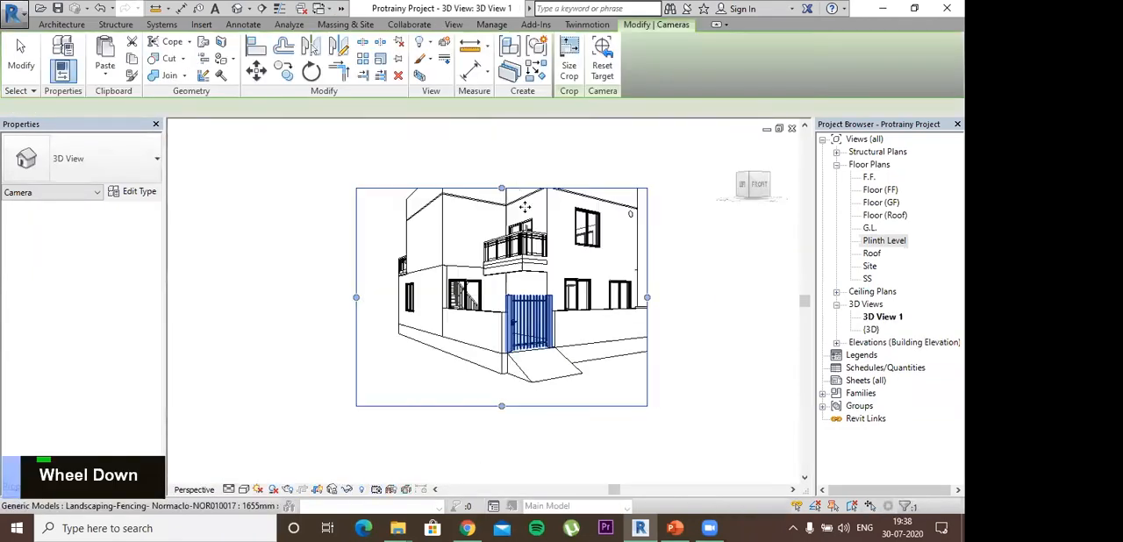
left_click_drag(502, 186, 498, 135)
left_click_drag(648, 272, 695, 270)
middle_click(496, 238)
middle_click_drag(497, 238, 497, 158)
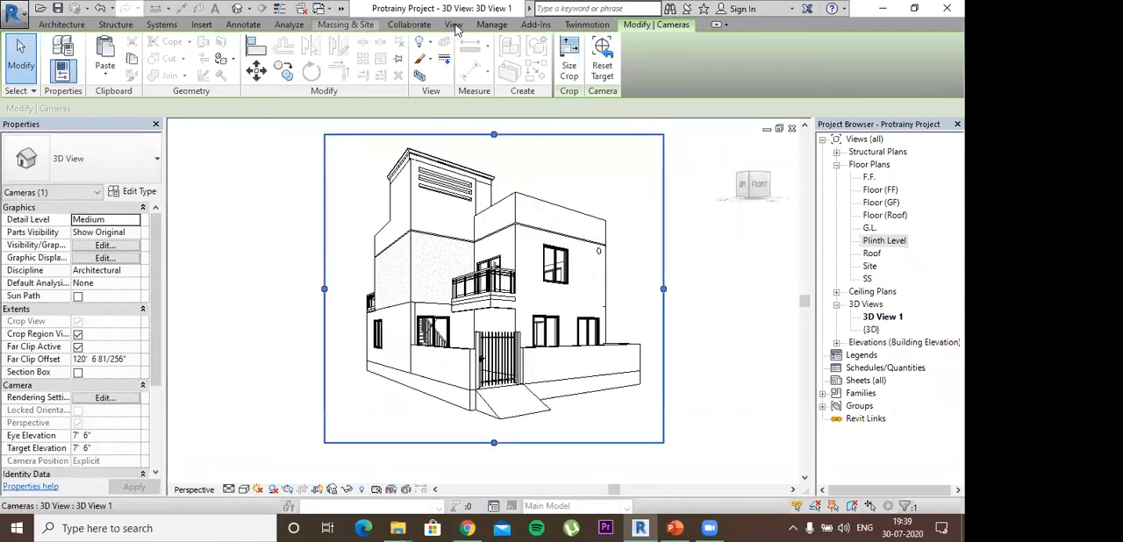
- Render the camera view at Draft quality with 150 DPI printer resolution and the Exterior: Sun only lighting scheme
left_click(454, 26)
left_click(330, 41)
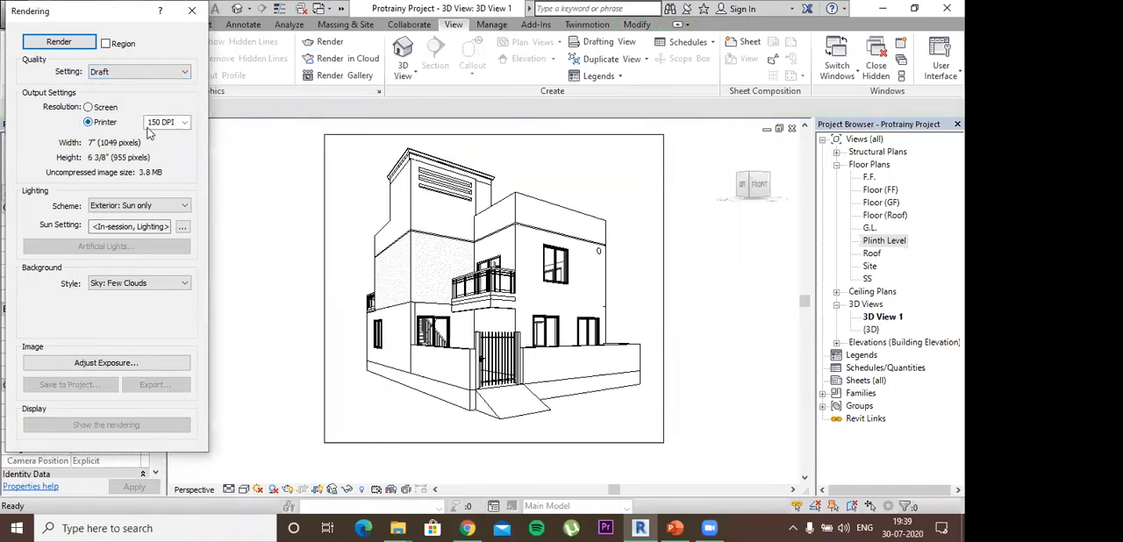
double_click(168, 207)
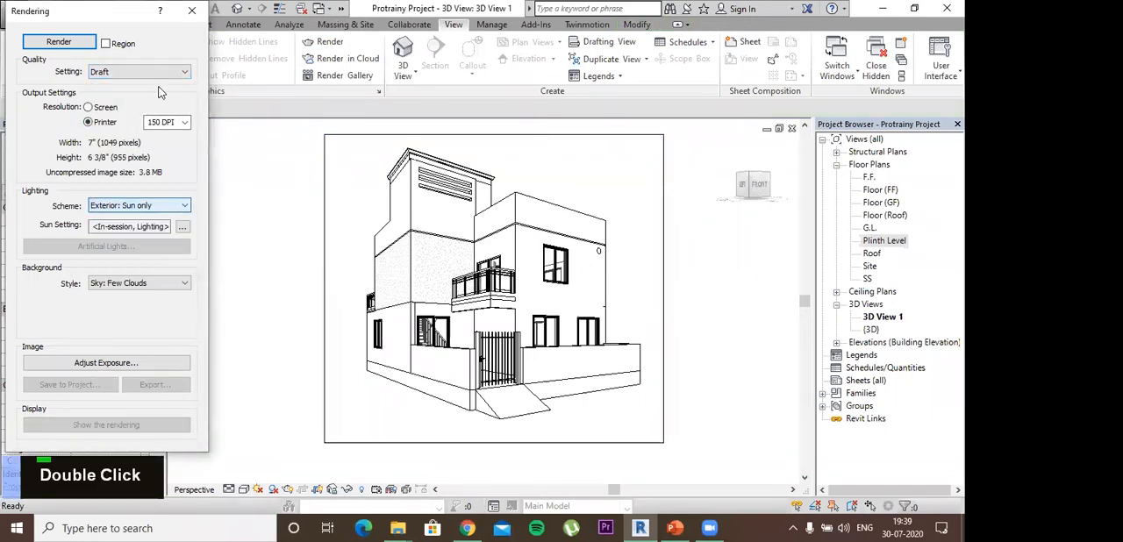
left_click(184, 125)
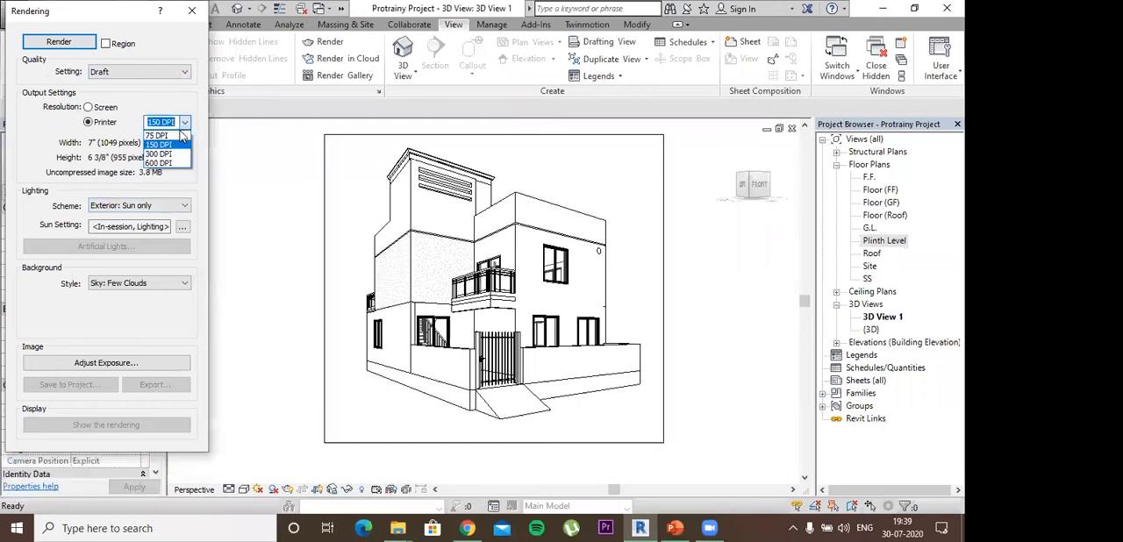
left_click(184, 124)
left_click(78, 41)
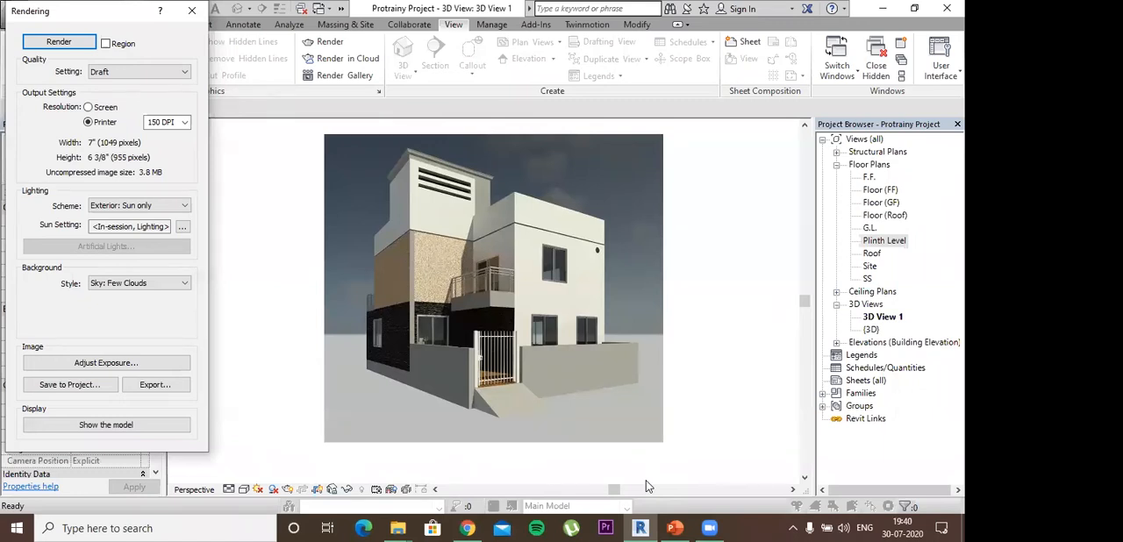
- Switch to Chrome and search Google for ELEVATION TEXTURES
left_click(467, 528)
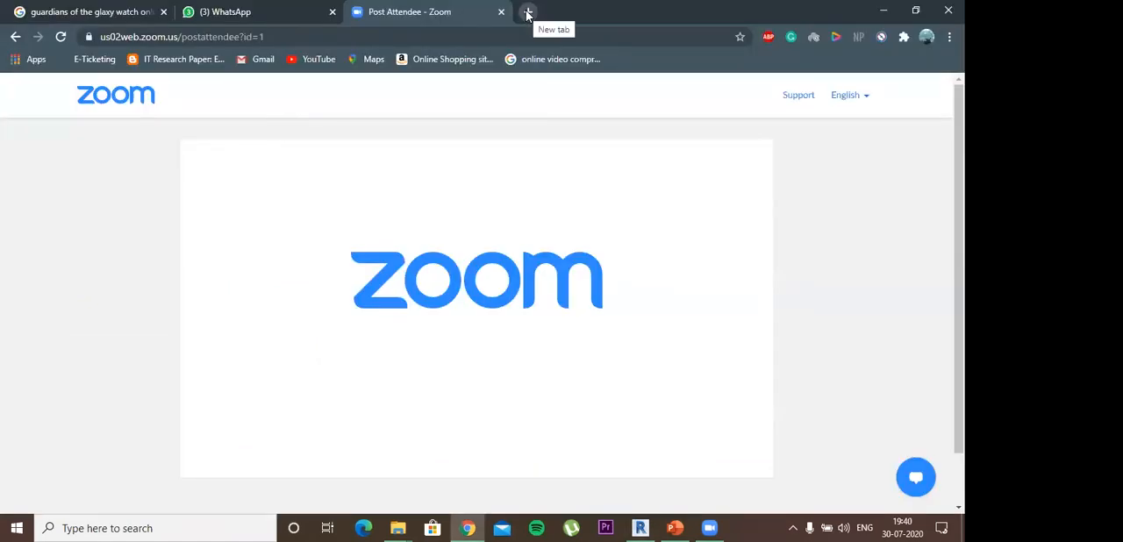
left_click(453, 31)
type("ELEVATION TEXTURES")
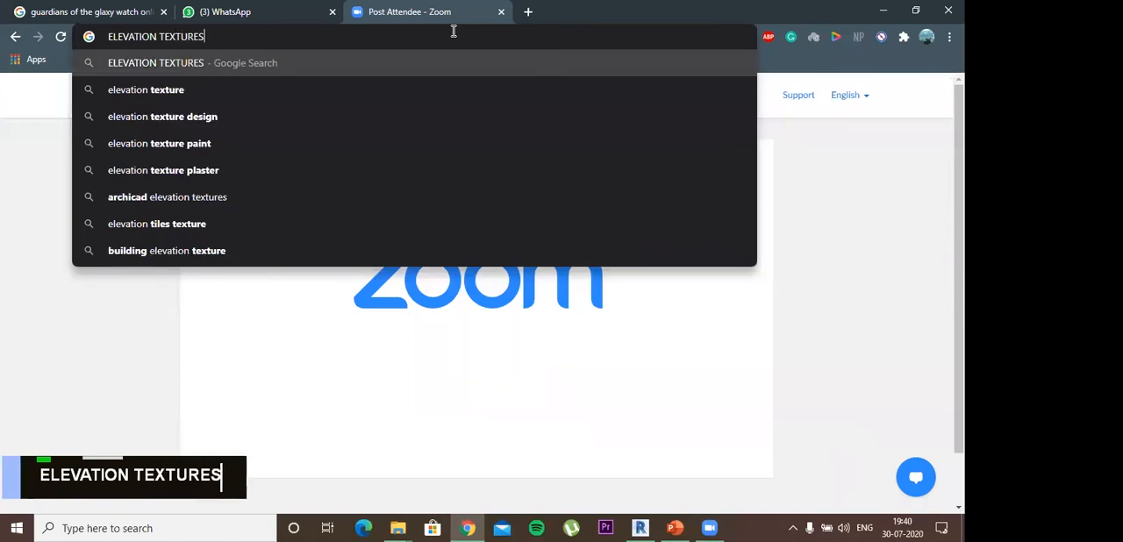
key("Return")
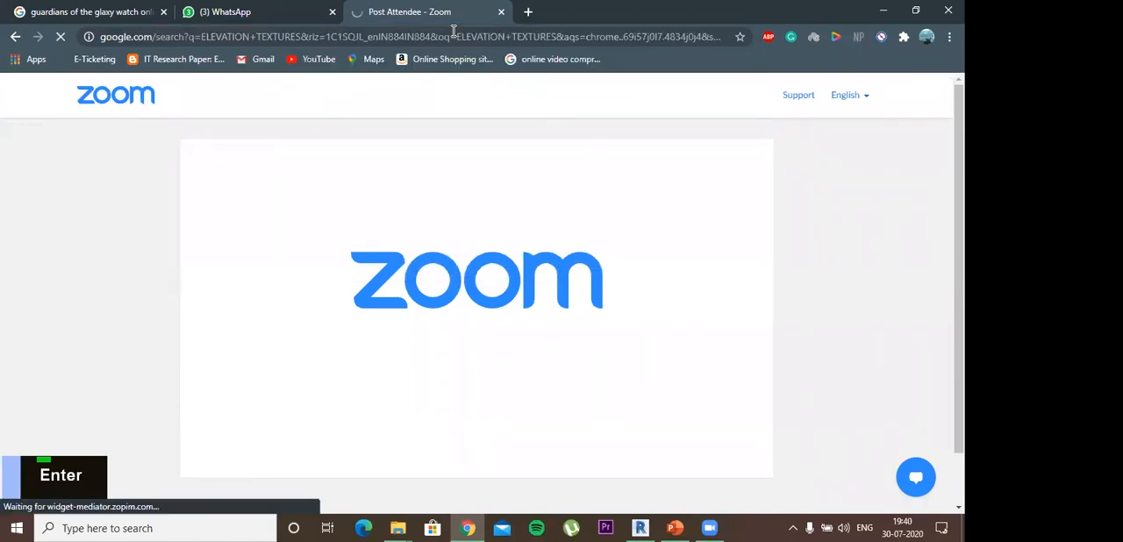
key("Caps_Lock")
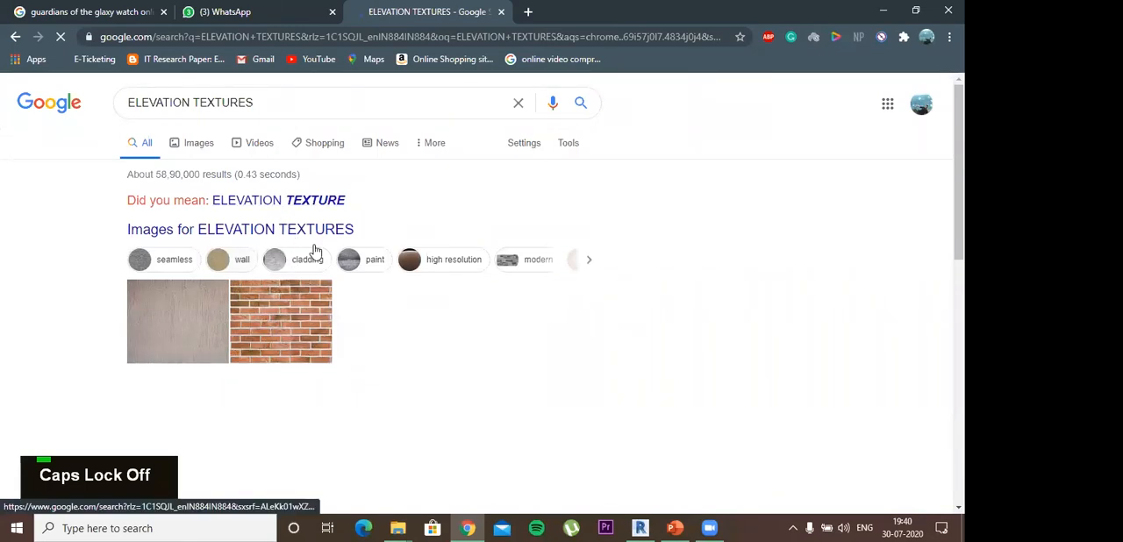
- Look through the image results for elevation wall textures and return to Revit
scroll(283, 235, "down", 1)
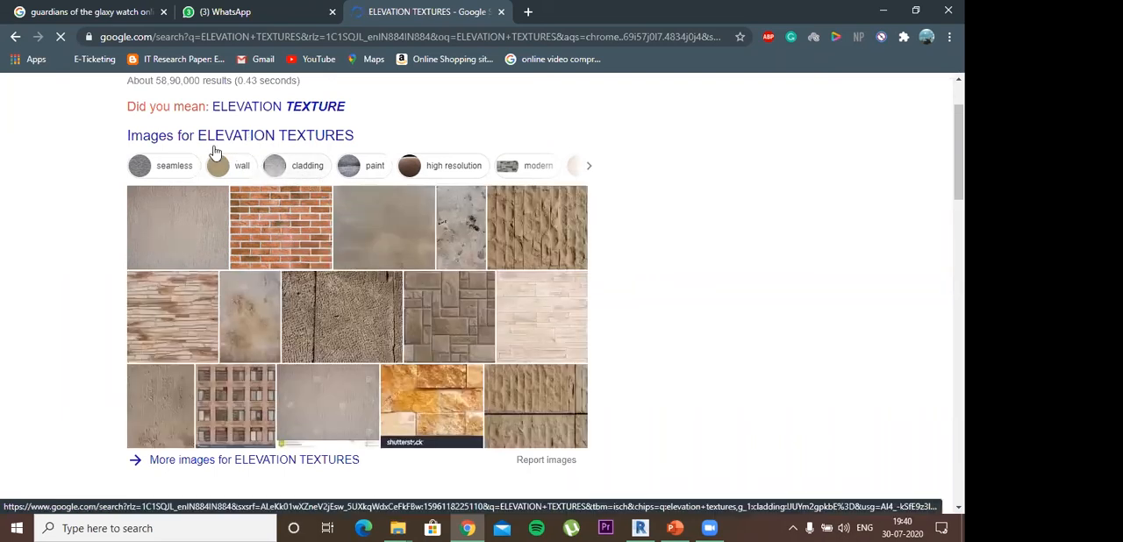
scroll(397, 188, "up", 1)
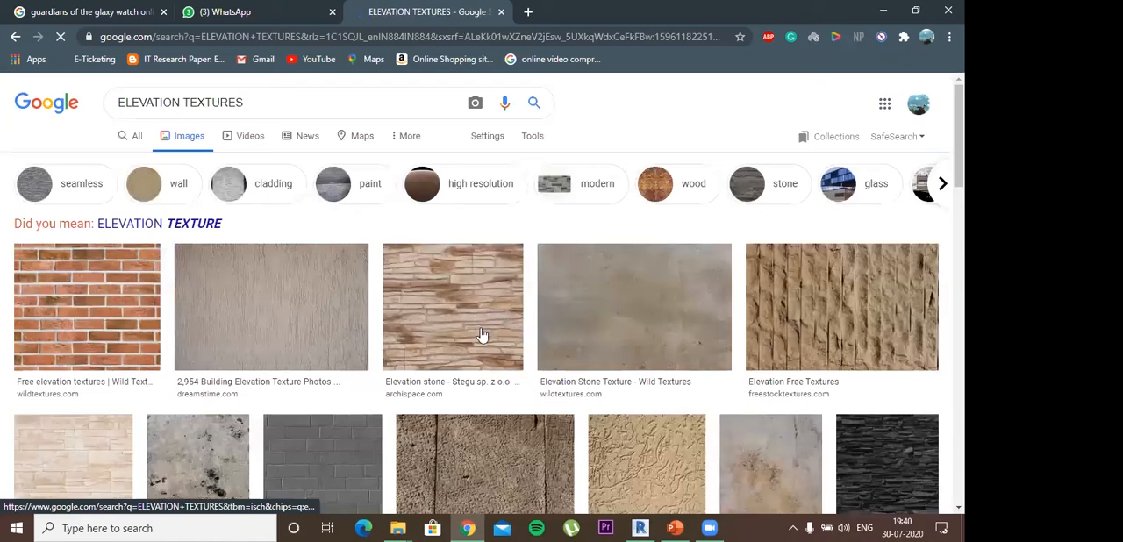
scroll(480, 334, "down", 3)
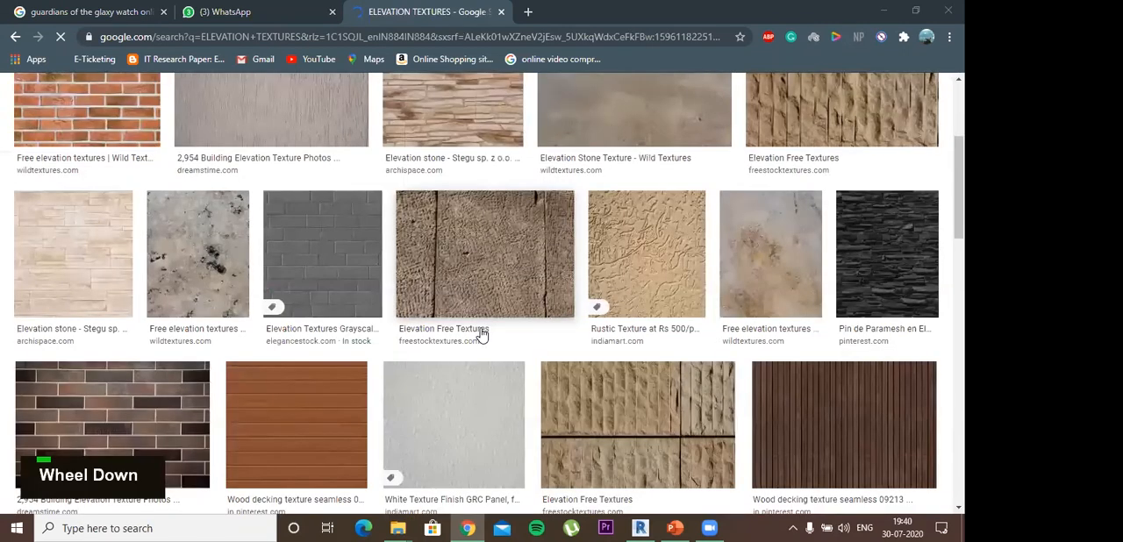
scroll(481, 335, "down", 3)
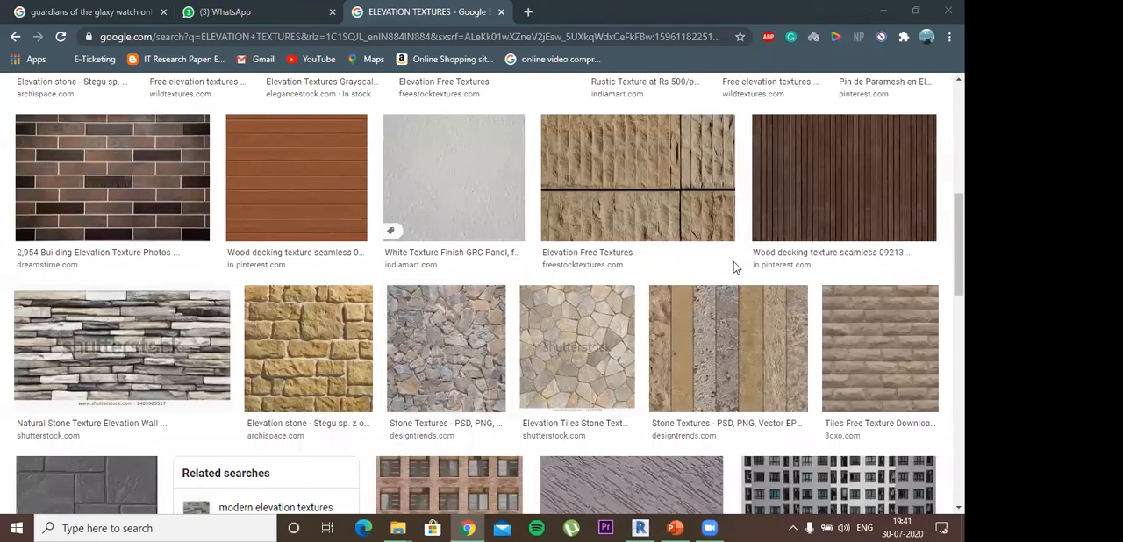
key("alt+Tab")
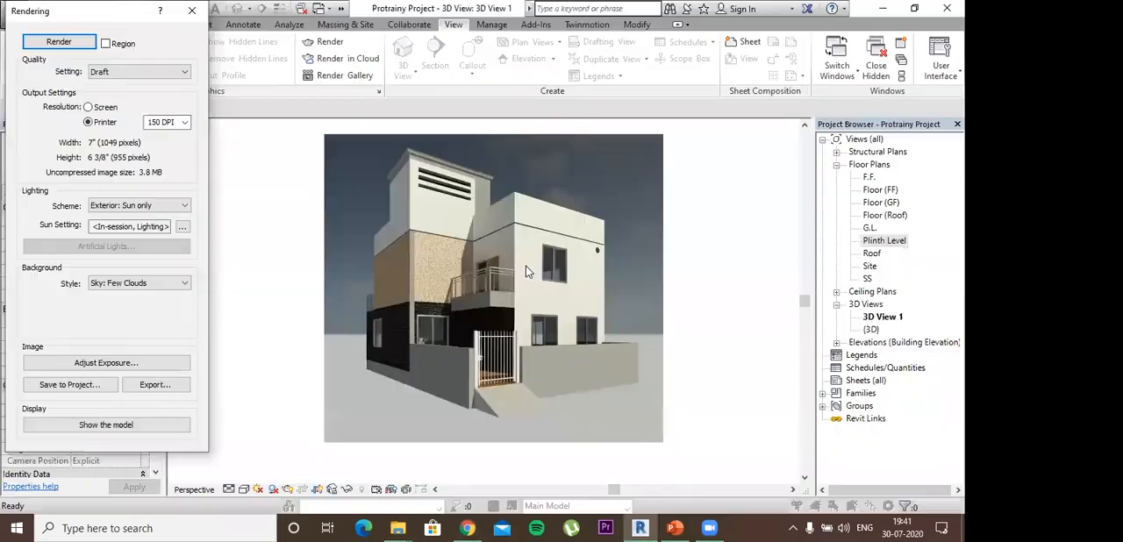
- Export the rendering to the Desktop as a JPEG file named Final render and close the Rendering dialog
middle_click(592, 337, "shift")
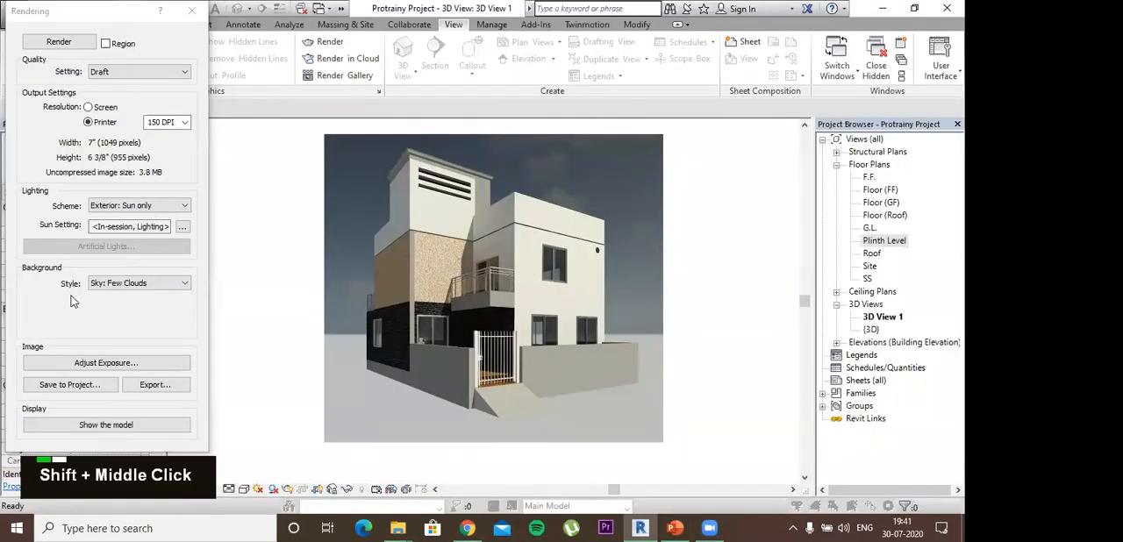
left_click(150, 385)
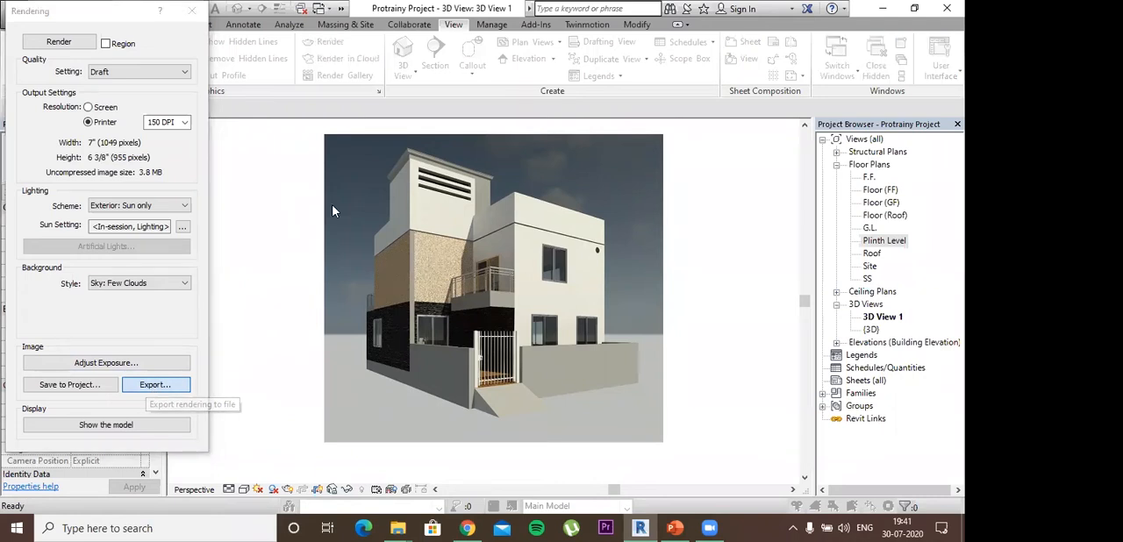
left_click(255, 361)
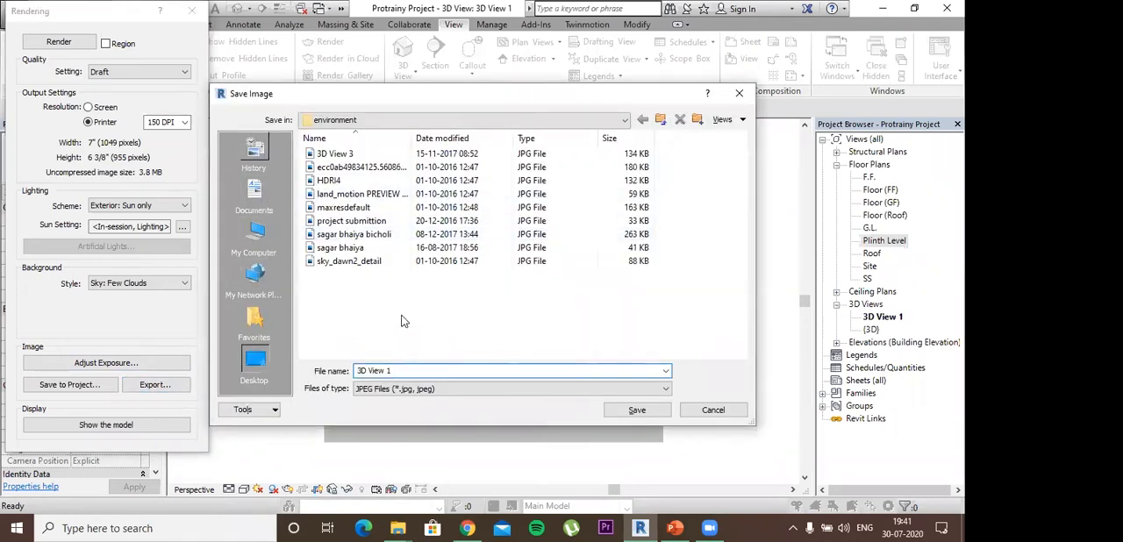
type("Final")
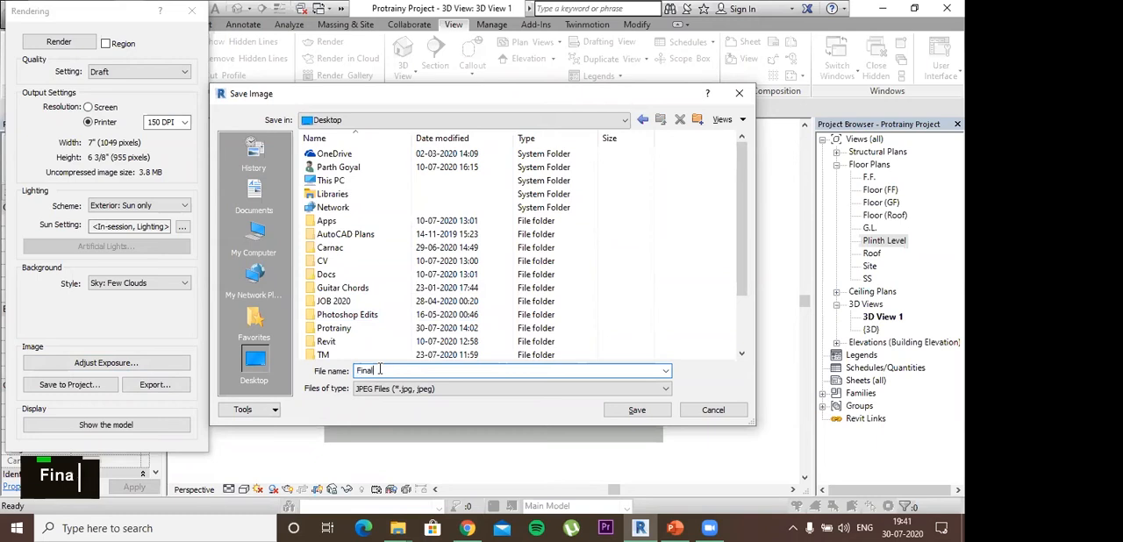
type(" render")
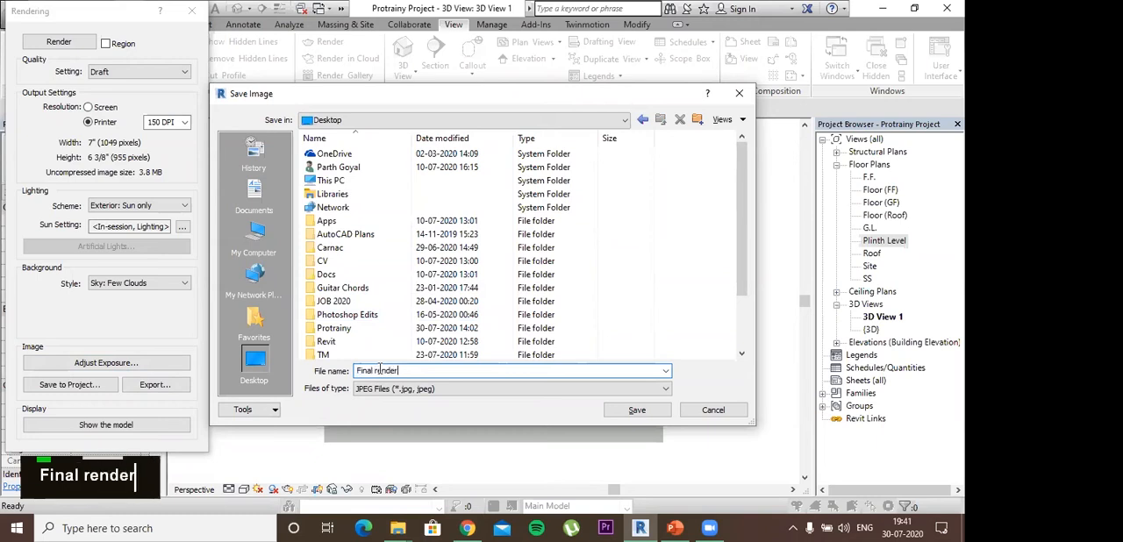
left_click(665, 411)
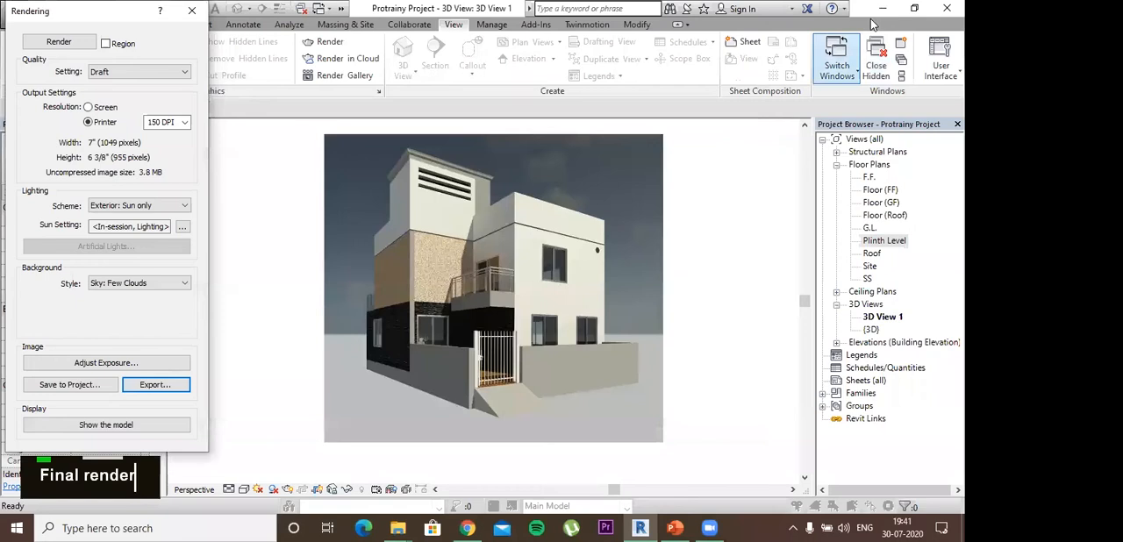
left_click(187, 11)
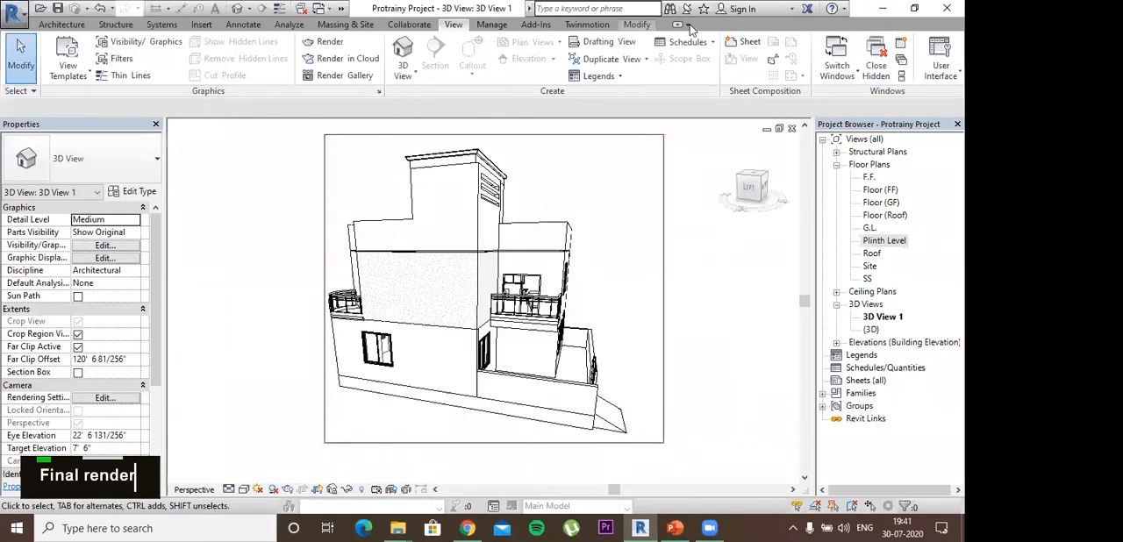
left_click(686, 25)
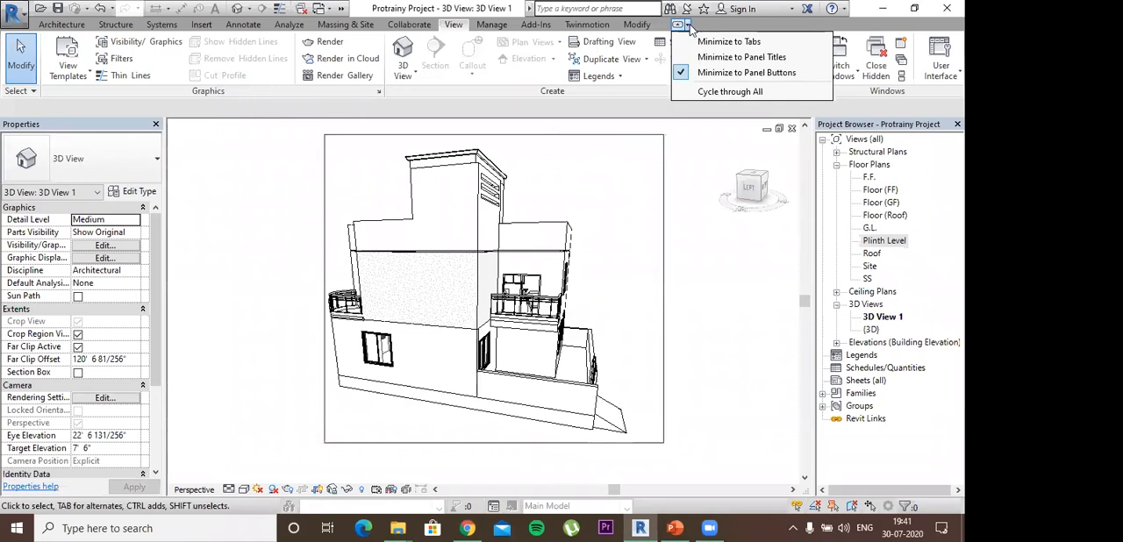
left_click(25, 15)
left_click(26, 16)
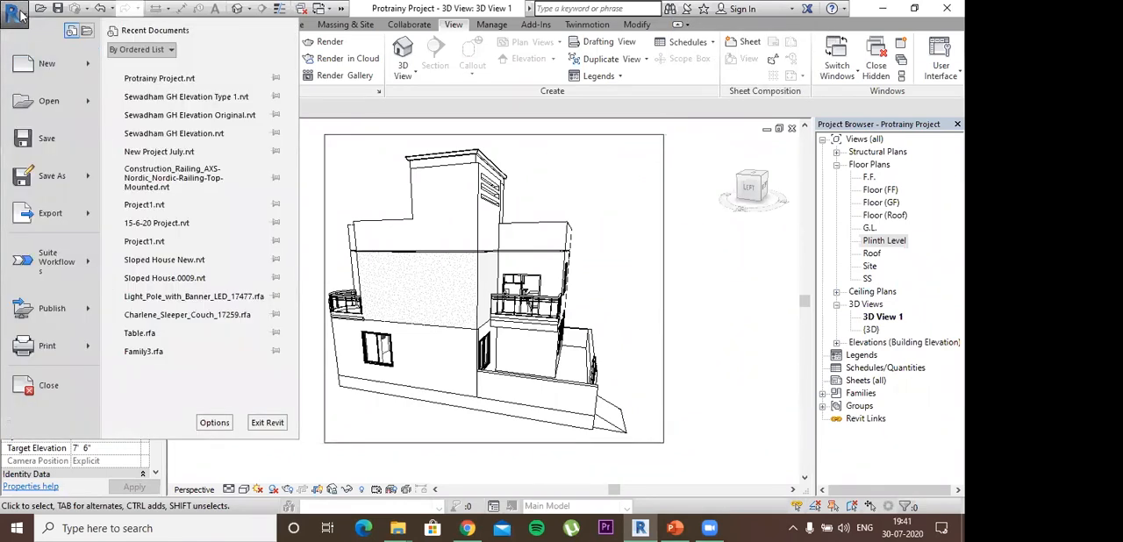
left_click(21, 15)
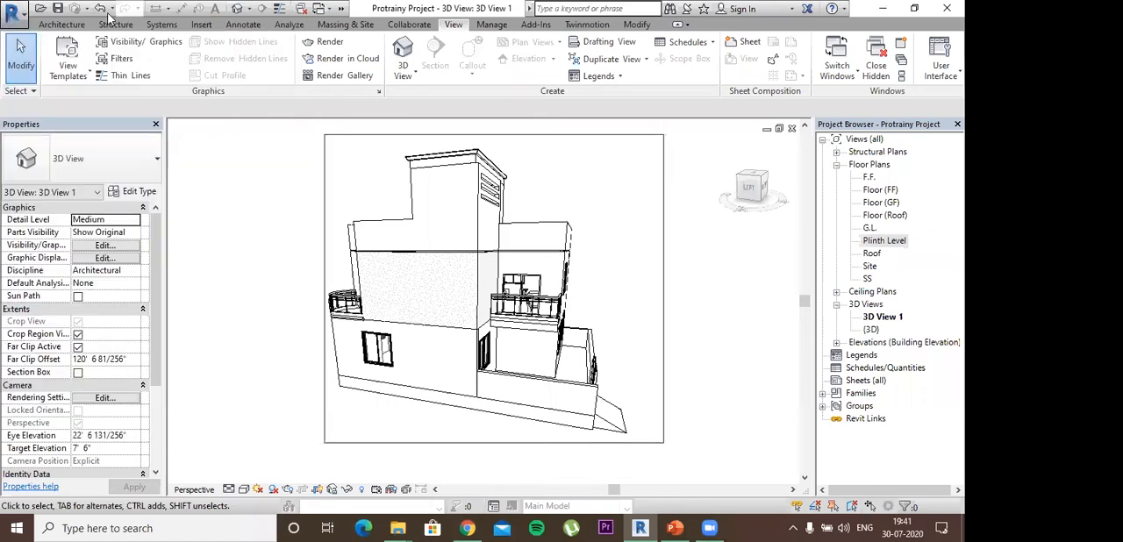
left_click(329, 11)
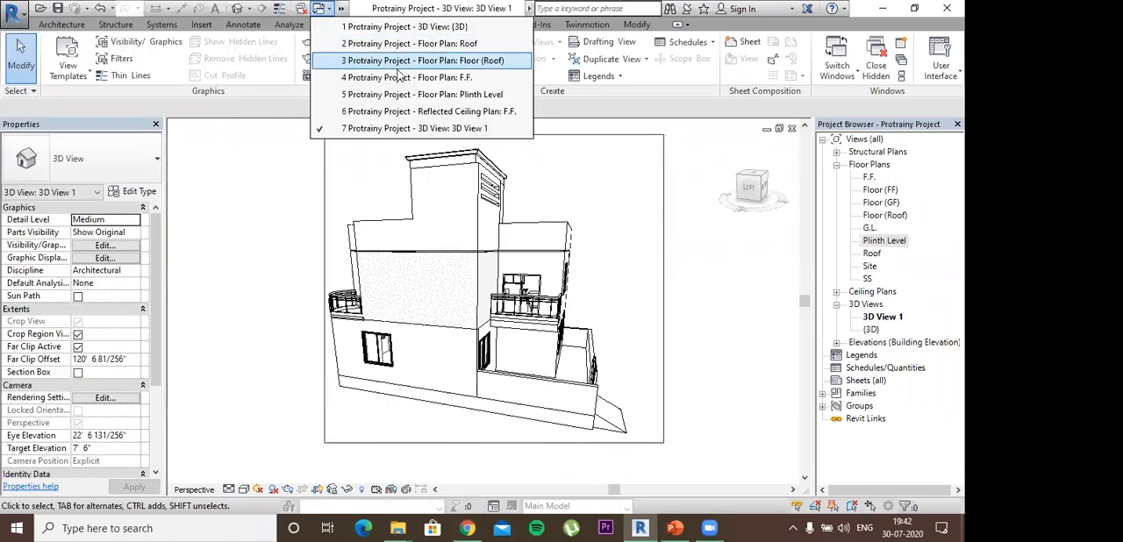
left_click(331, 13)
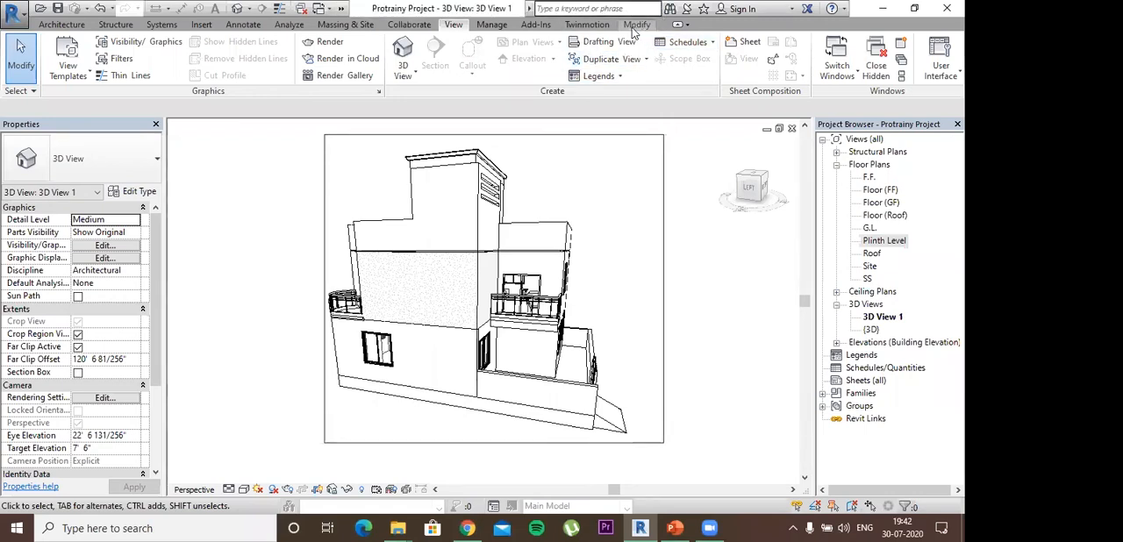
left_click(688, 25)
left_click(690, 27)
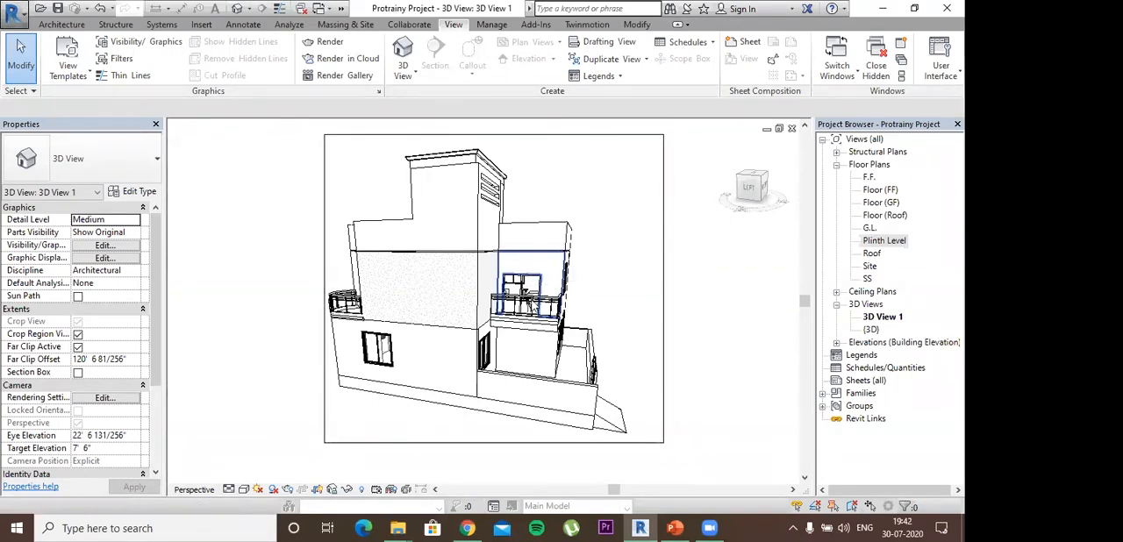
key("Escape")
key("Escape")
key("Escape")
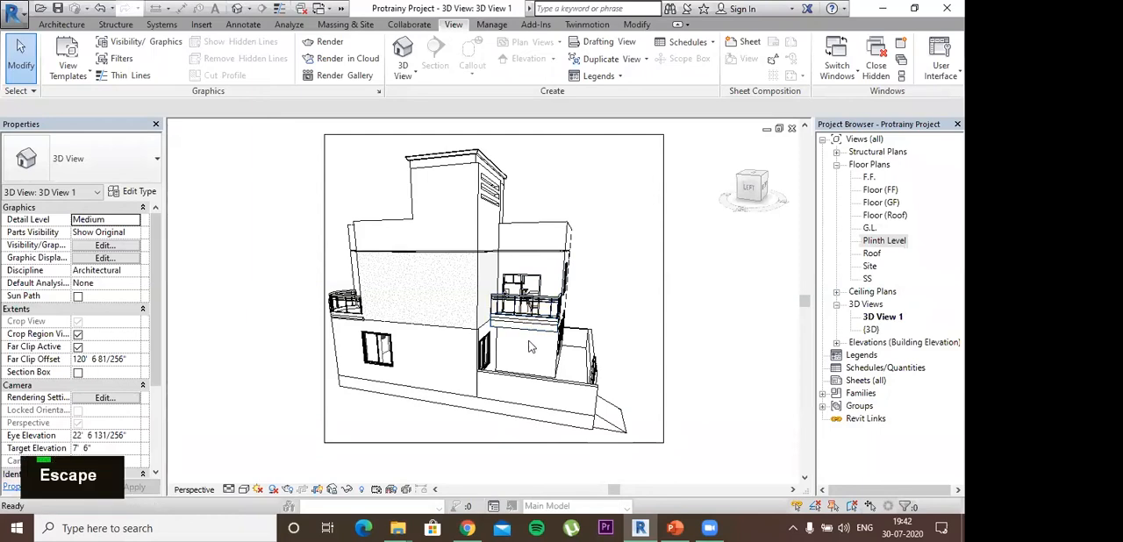
scroll(555, 348, "up", 1)
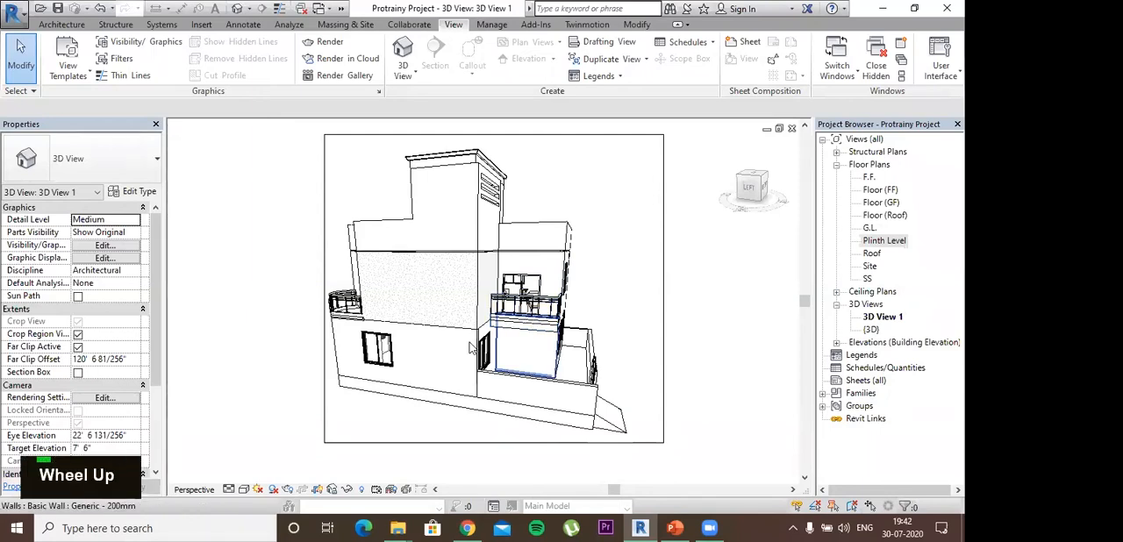
scroll(406, 218, "up", 5)
middle_click_drag(405, 217, 381, 254, "shift")
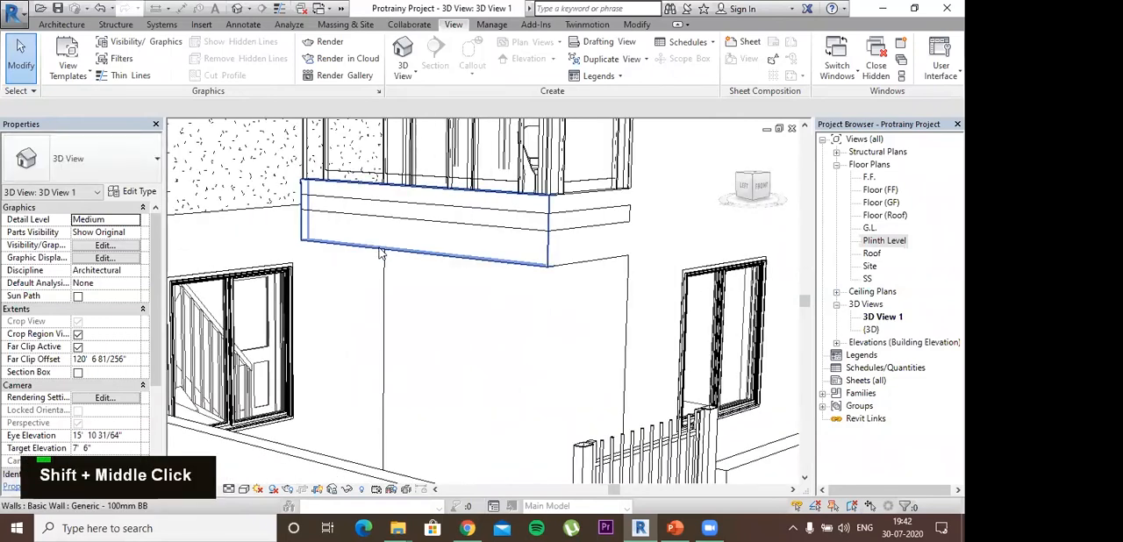
left_click(458, 244)
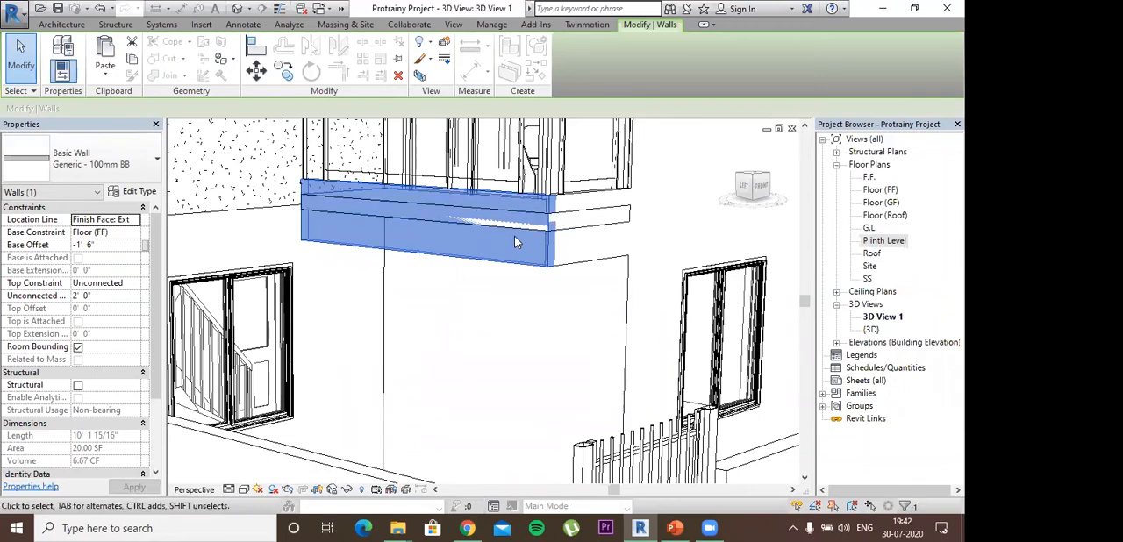
left_click(591, 259)
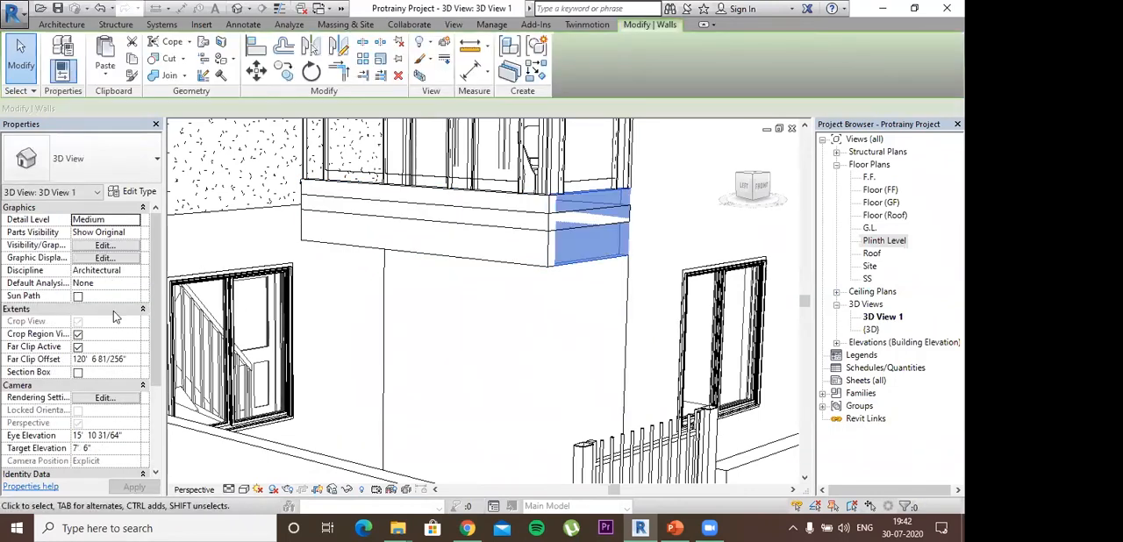
left_click(104, 246)
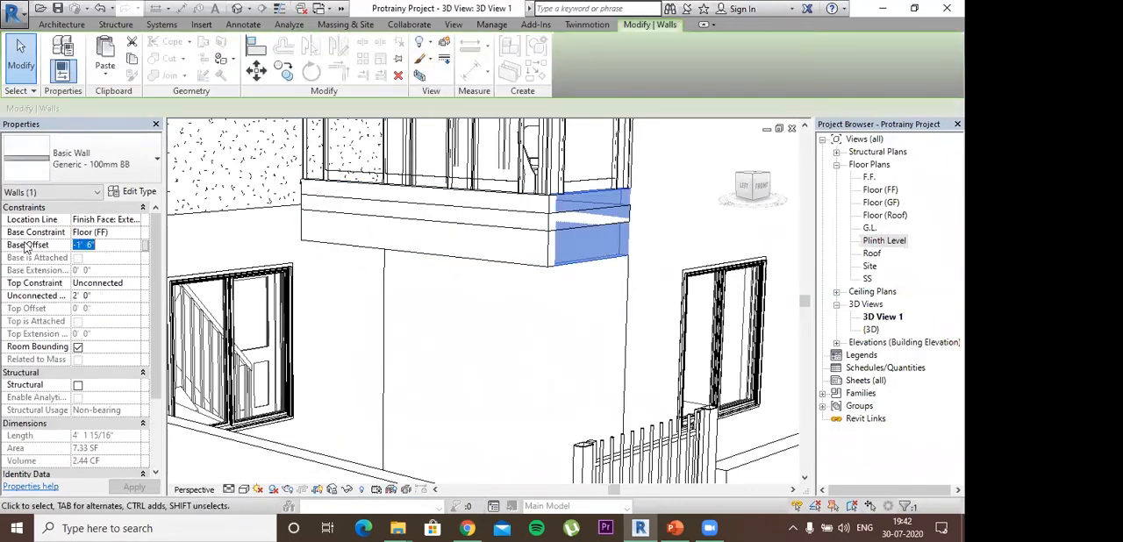
double_click(26, 247)
key("BackSpace")
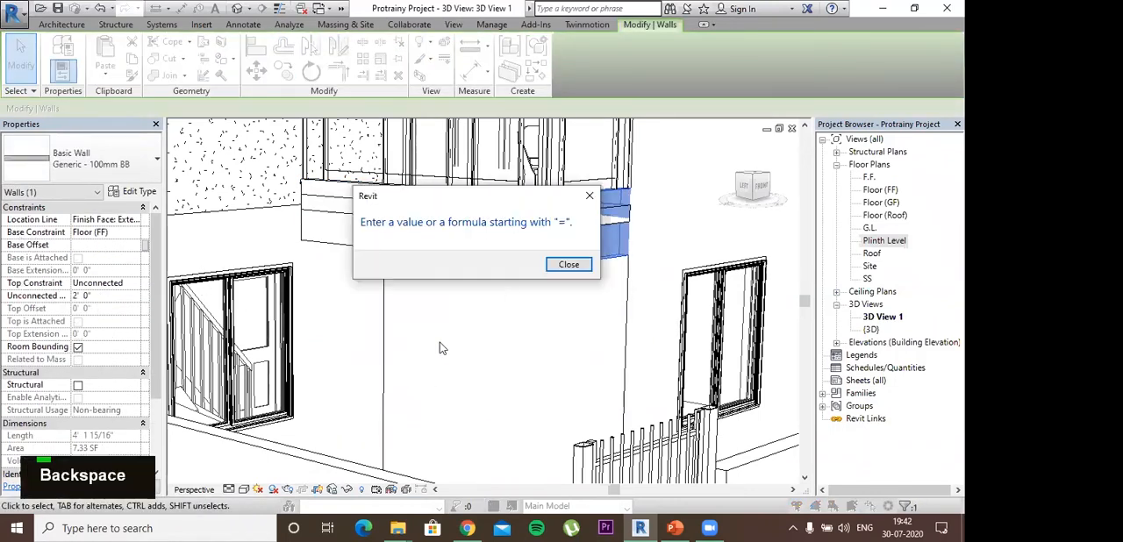
left_click(558, 267)
left_click(479, 321)
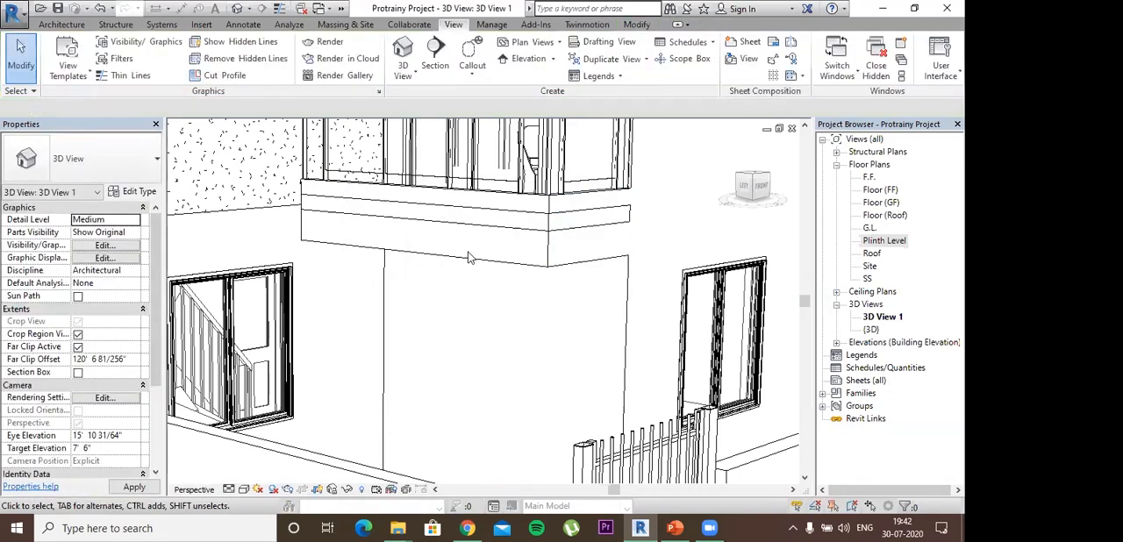
- Set the base offset of the short Generic - 100mm BB wall at the end of the balcony edge to 0
double_click(578, 267)
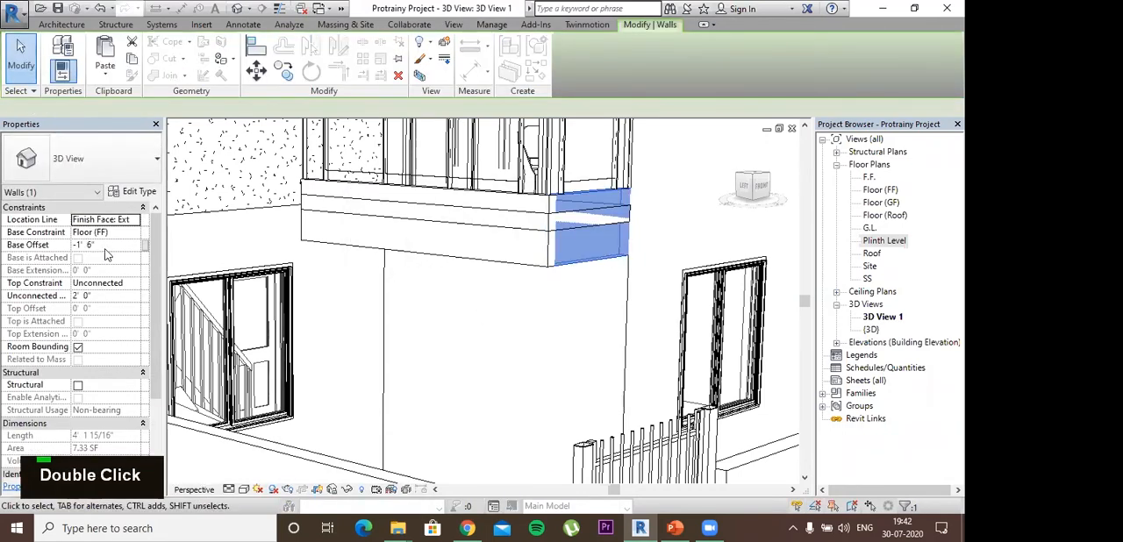
left_click(70, 247)
double_click(35, 247)
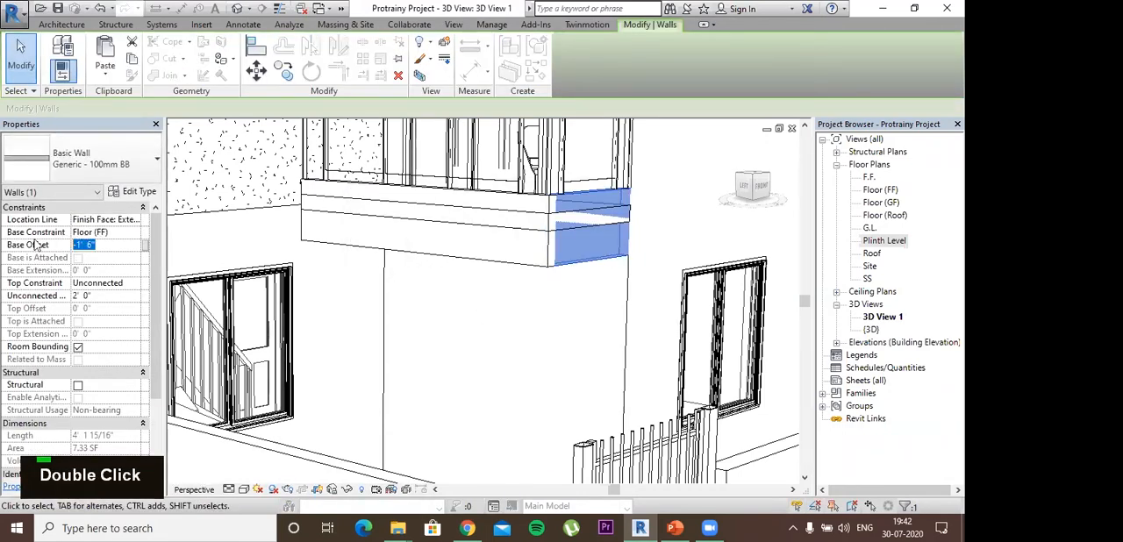
type("0")
key("Return")
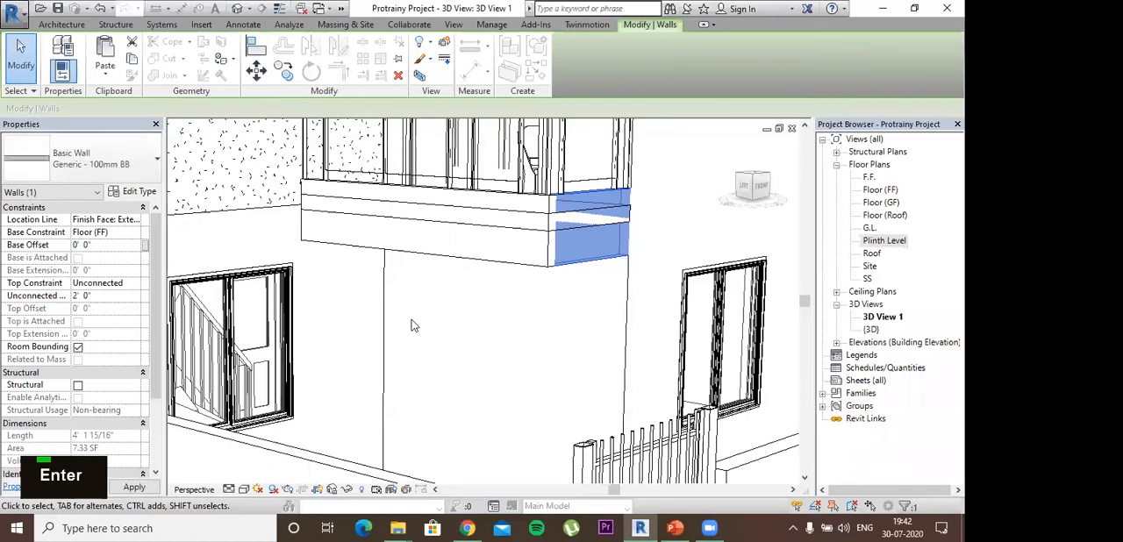
left_click(600, 343)
- Set the base offset of the short balcony-edge wall to -1' 6" and deselect it
middle_click_drag(574, 358, 602, 180, "shift")
left_click(589, 160)
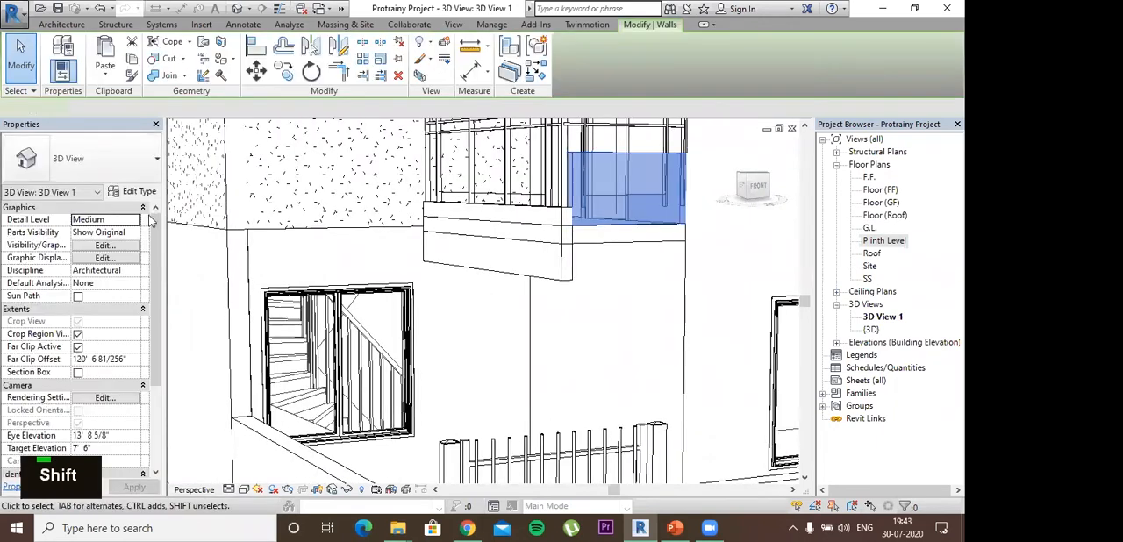
double_click(105, 244)
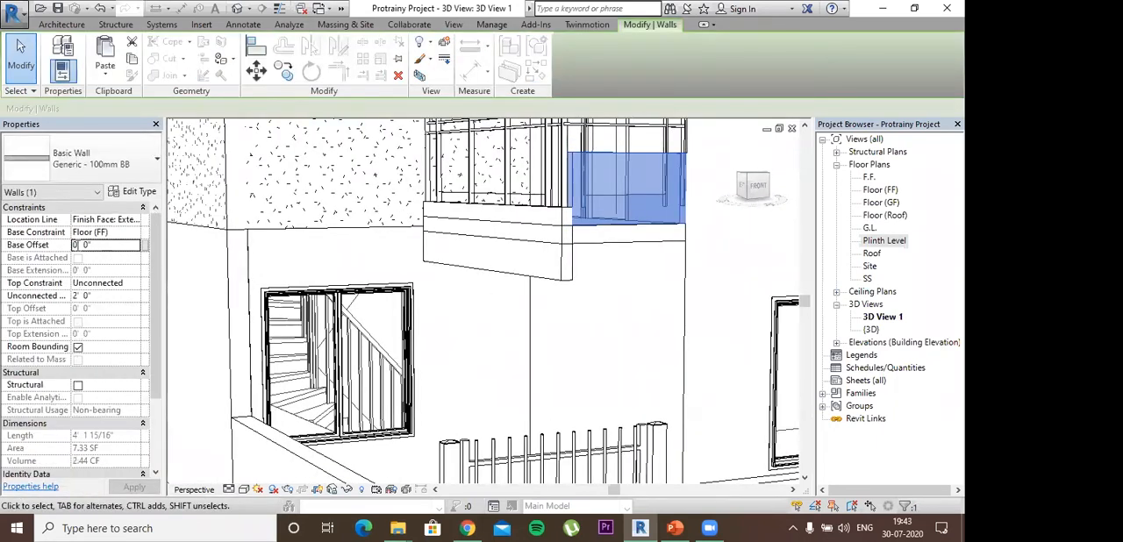
type("-")
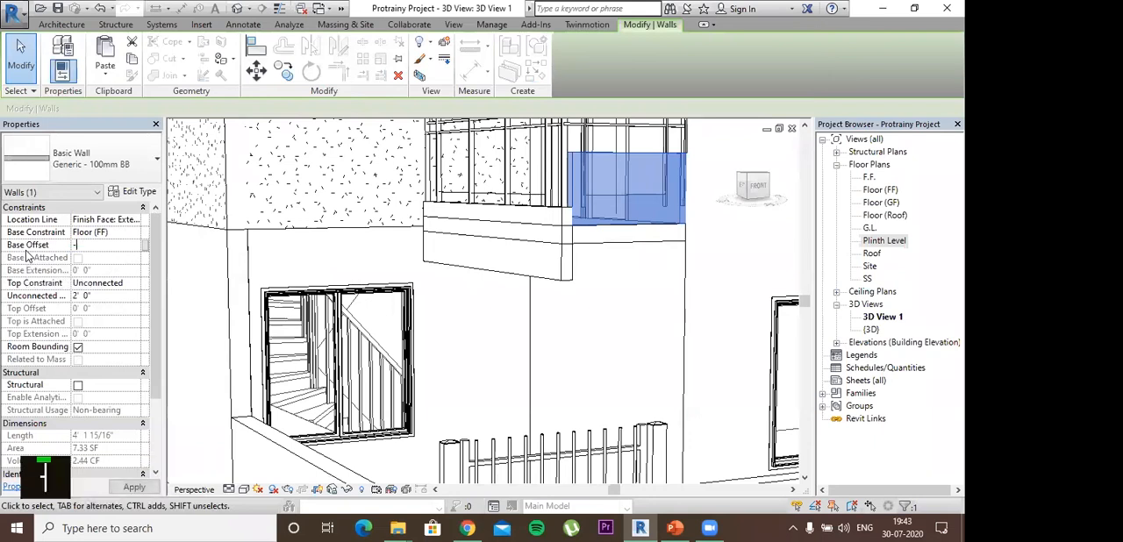
type("1")
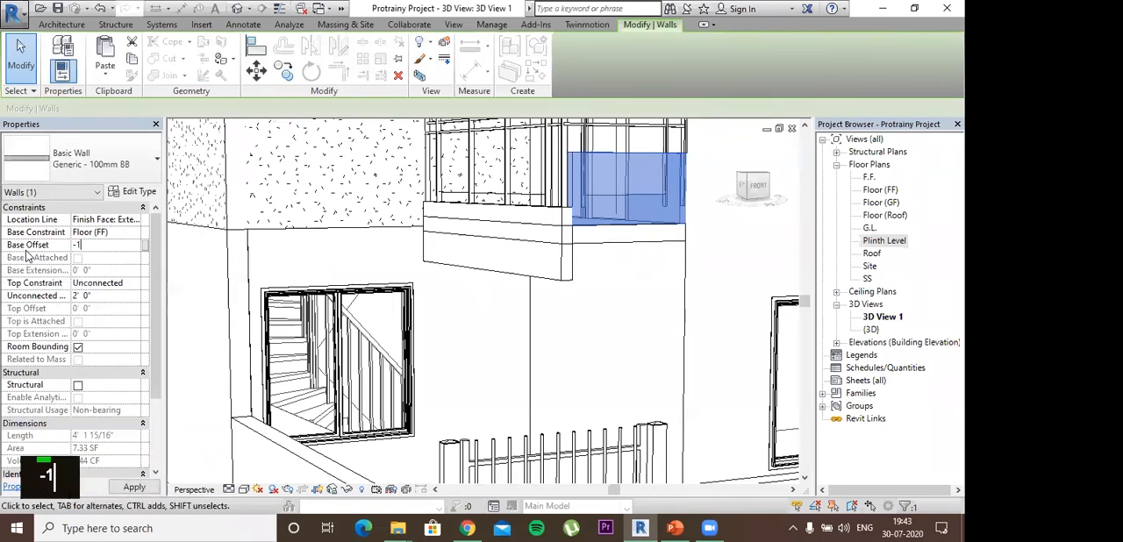
type("6")
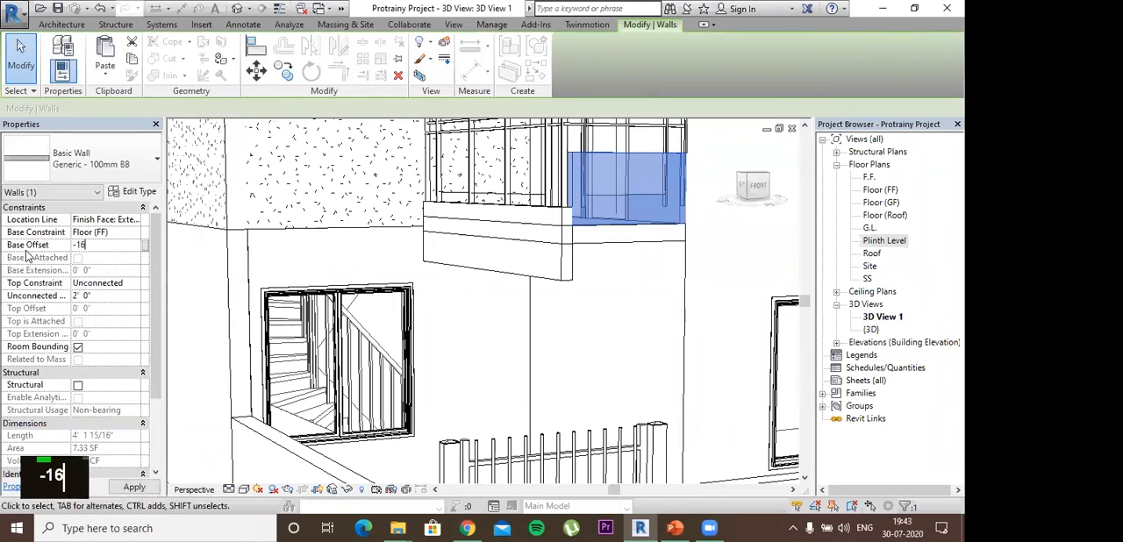
type("\"")
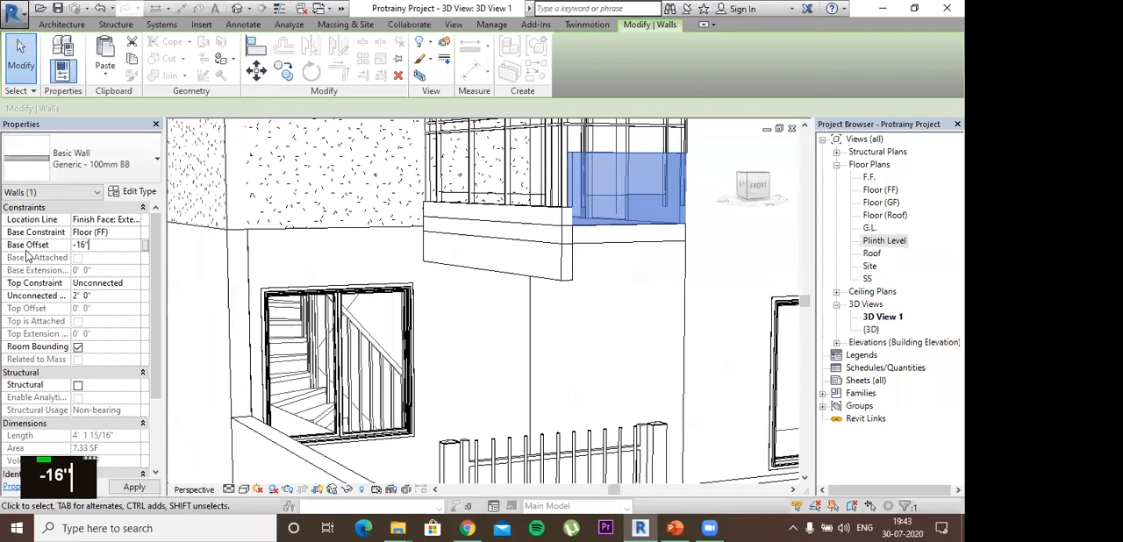
key("BackSpace")
key("BackSpace")
type("'6")
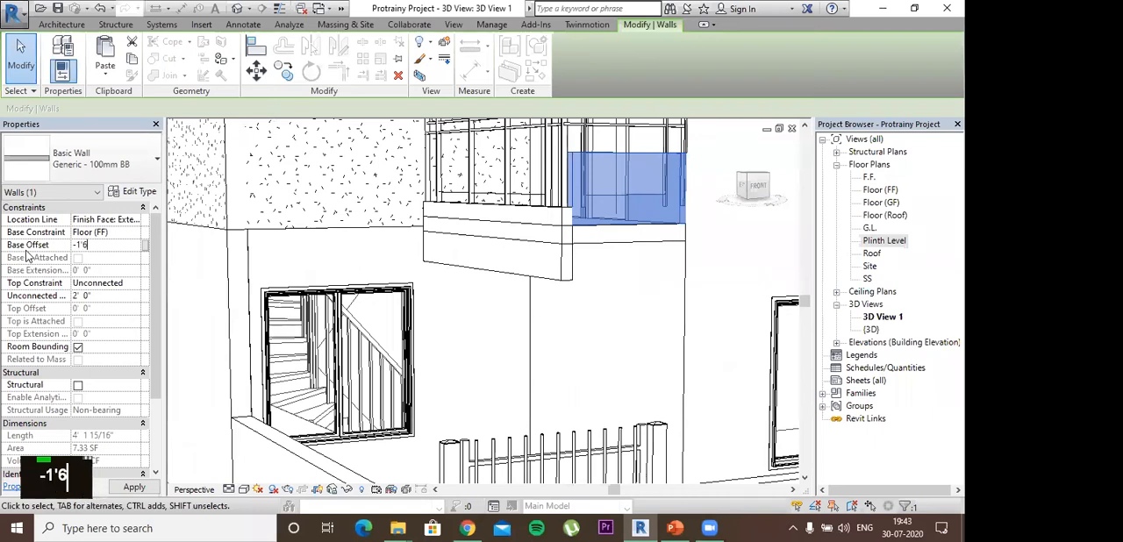
key("Return")
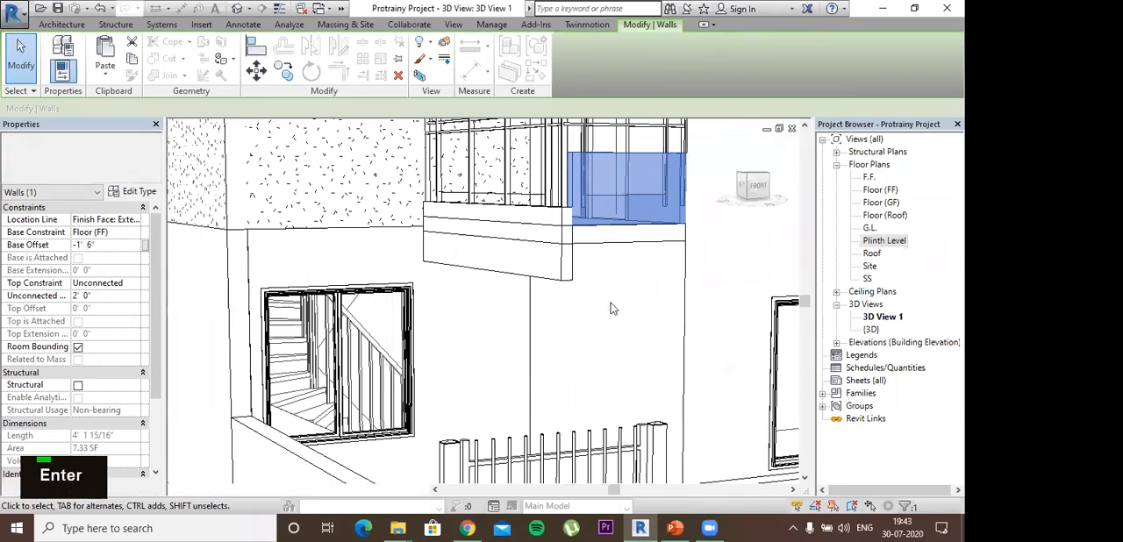
left_click(604, 347)
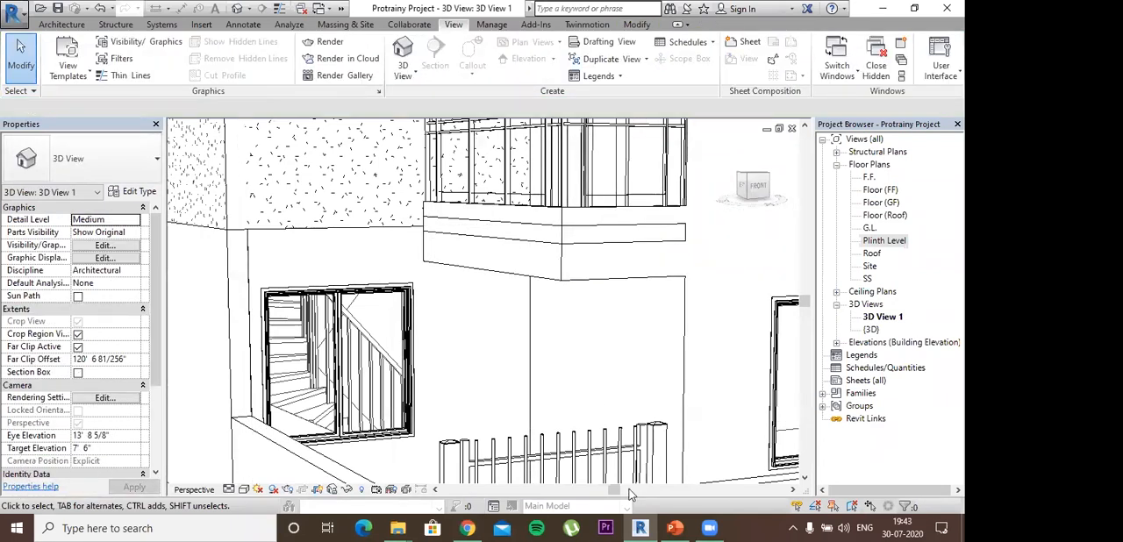
left_click(711, 527)
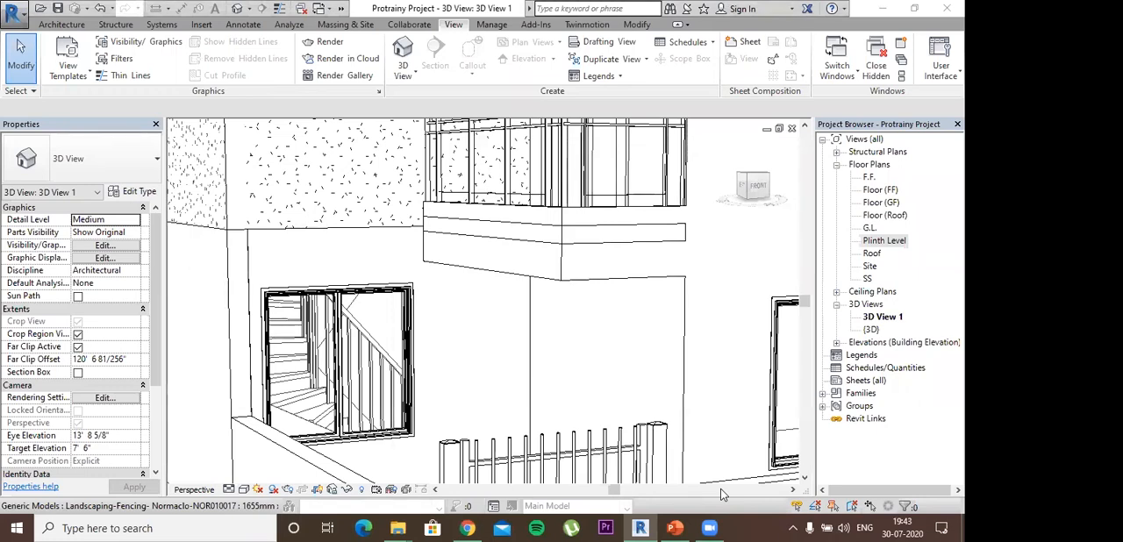
scroll(720, 493, "up", 1)
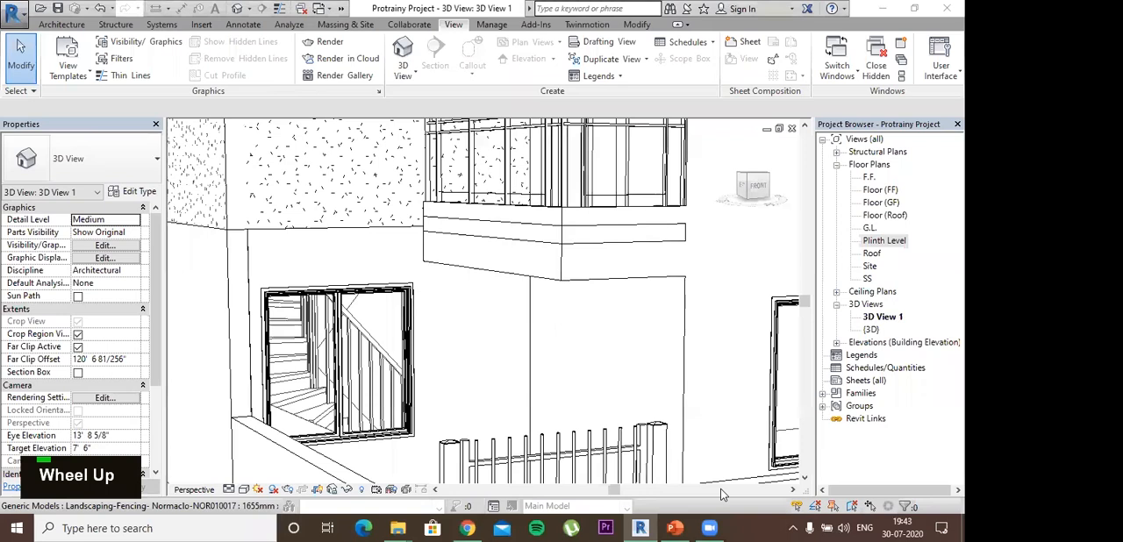
scroll(721, 493, "down", 1)
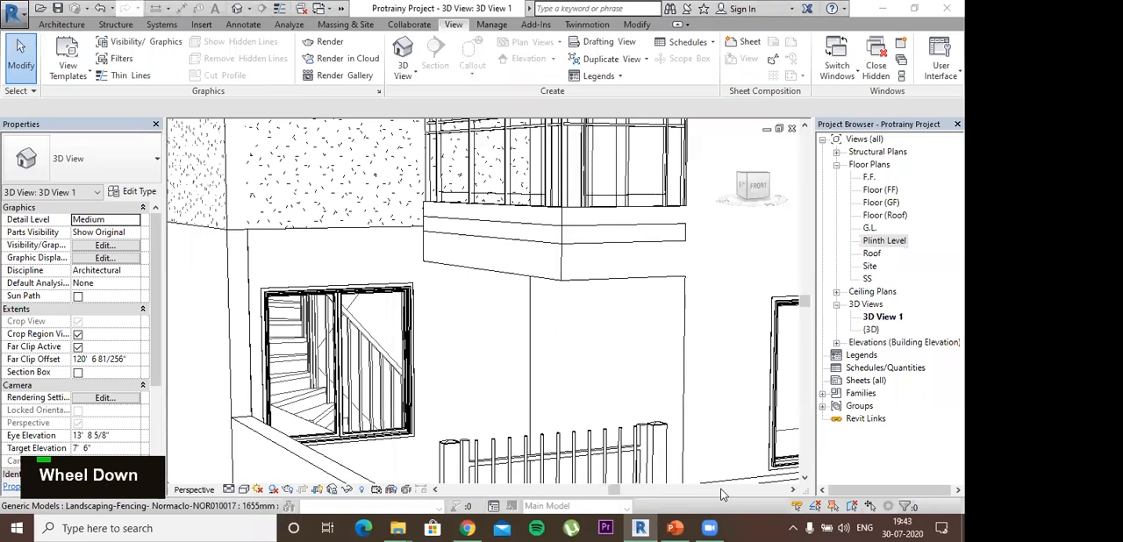
scroll(721, 494, "down", 1)
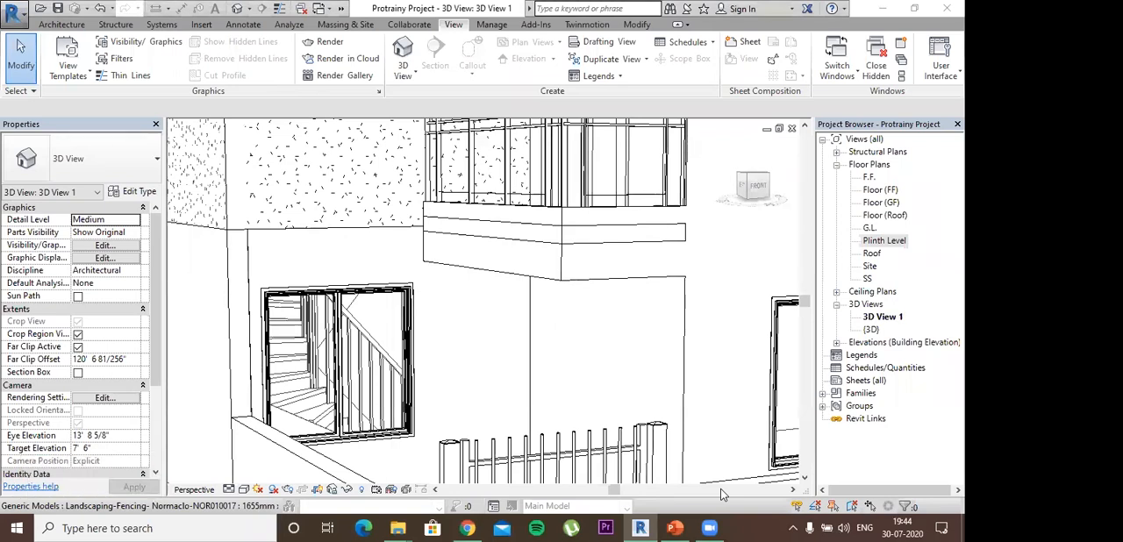
scroll(721, 493, "down", 1)
scroll(721, 494, "down", 1)
- Switch to Chrome and open autodesk.com in a new tab
left_click(470, 527)
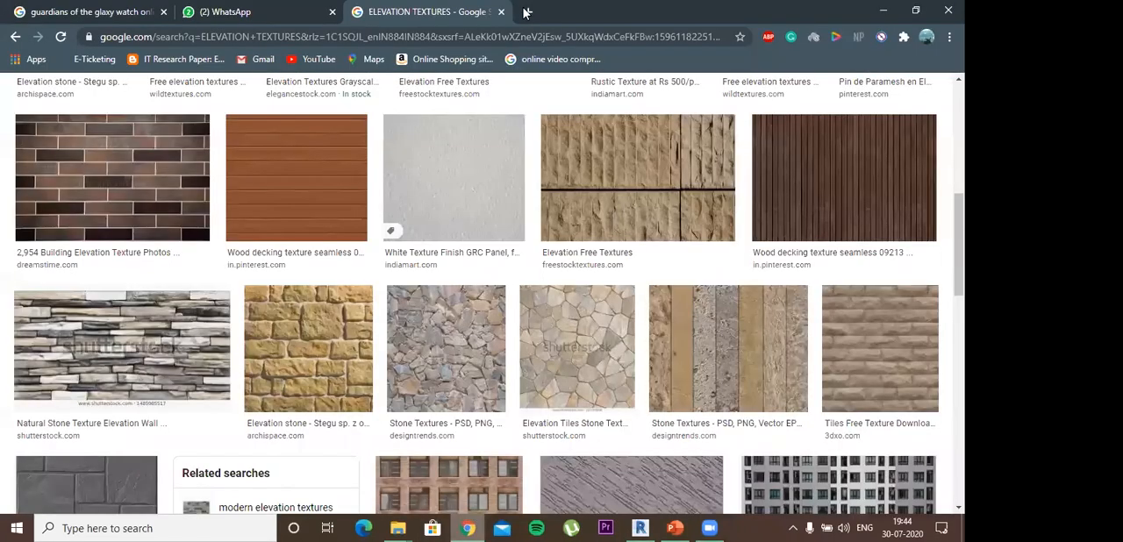
left_click(527, 11)
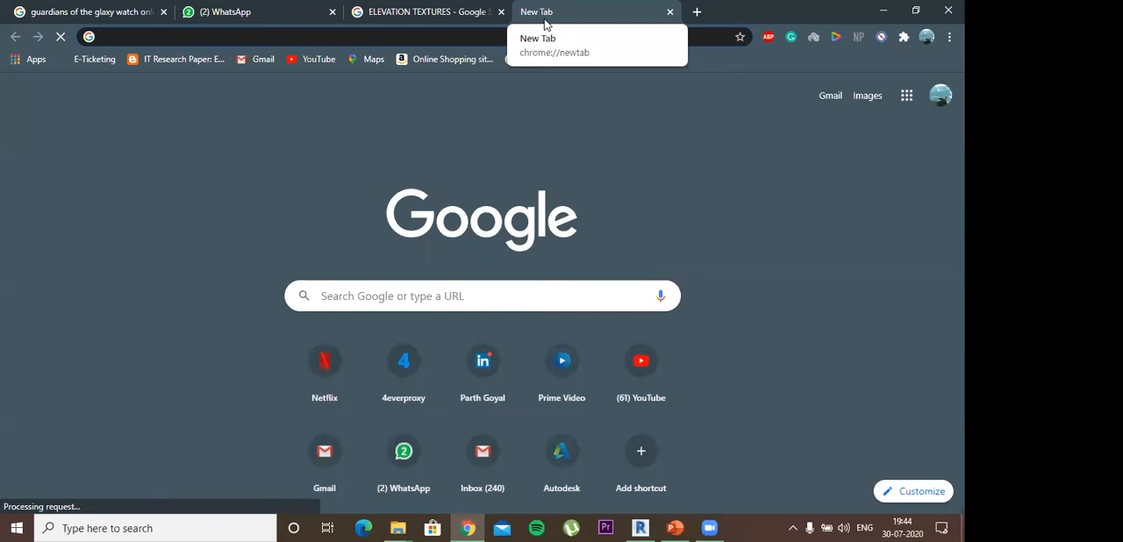
type("autodesk")
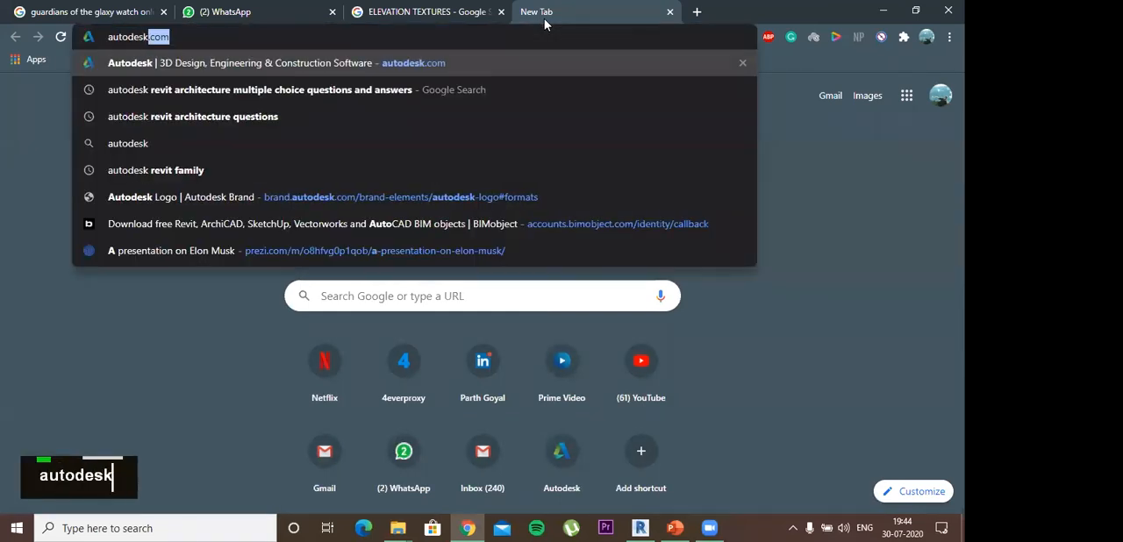
key("Return")
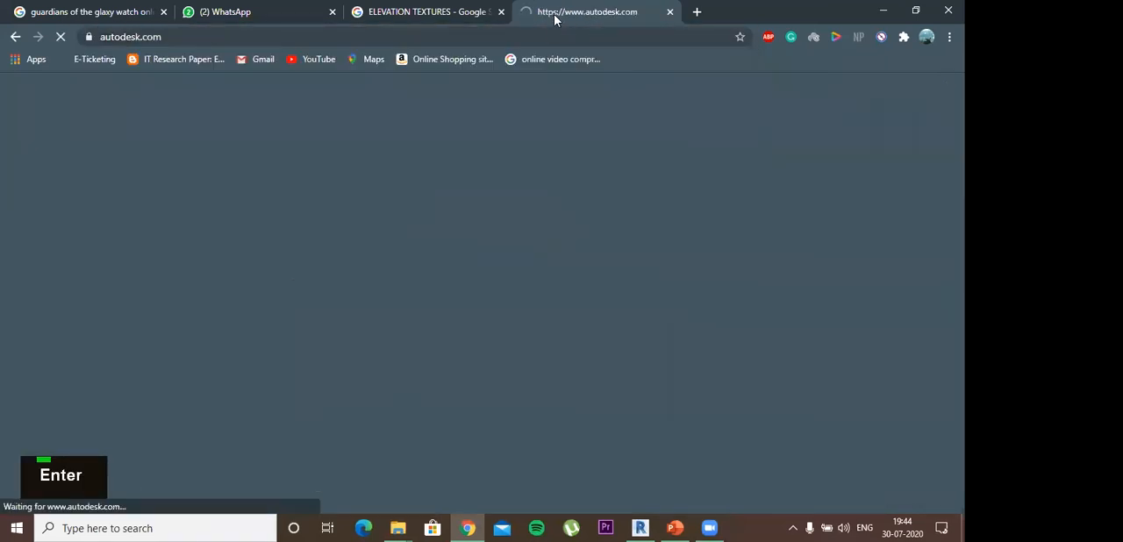
- Go to the Revit education download page at autodesk.com/education/free-software/revit
left_click(533, 35)
left_click(533, 35)
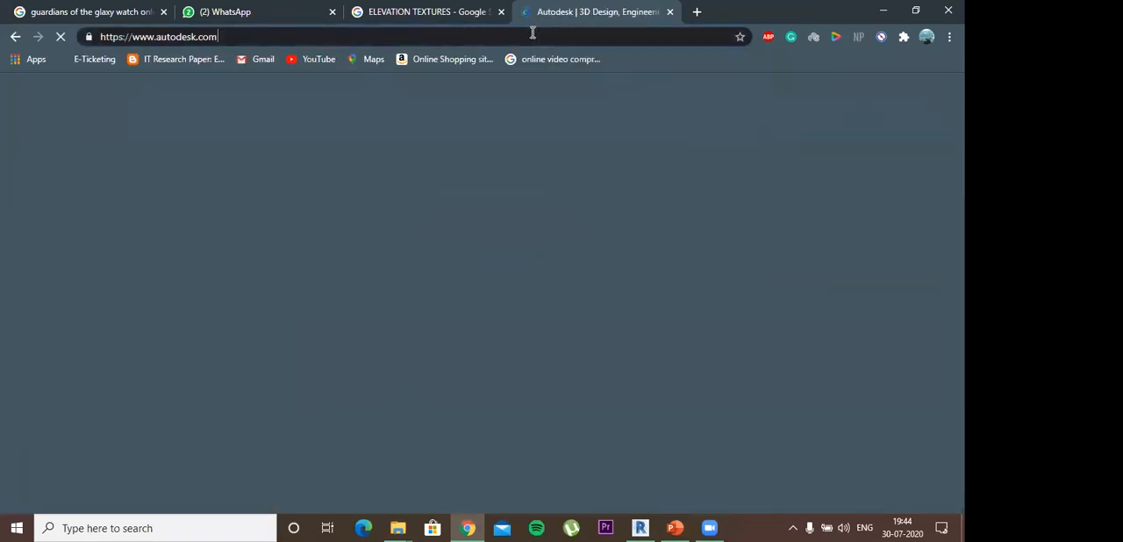
key("BackSpace")
key("BackSpace")
key("BackSpace")
key("BackSpace")
key("BackSpace")
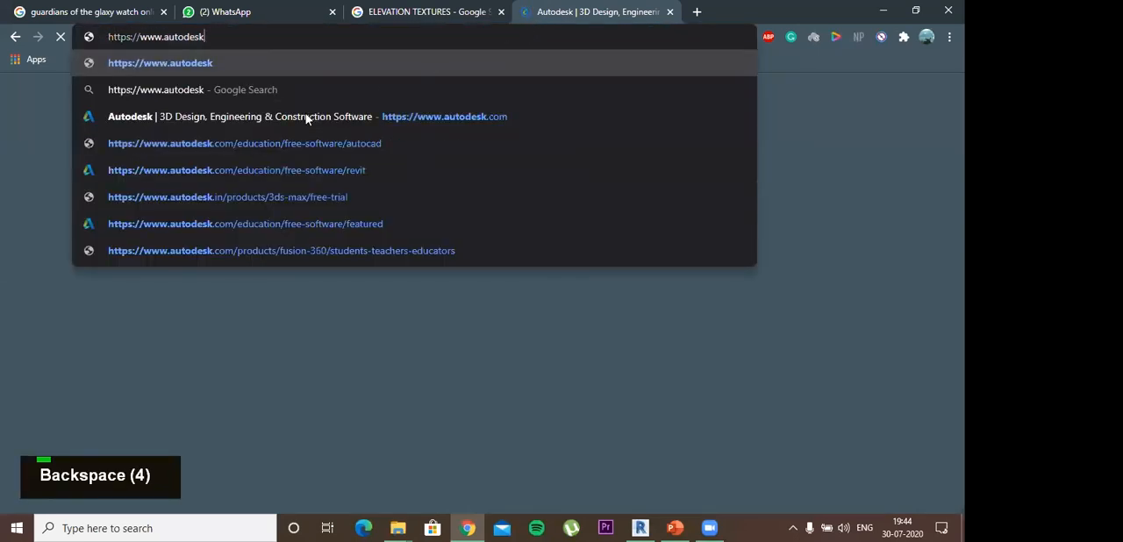
key("Return")
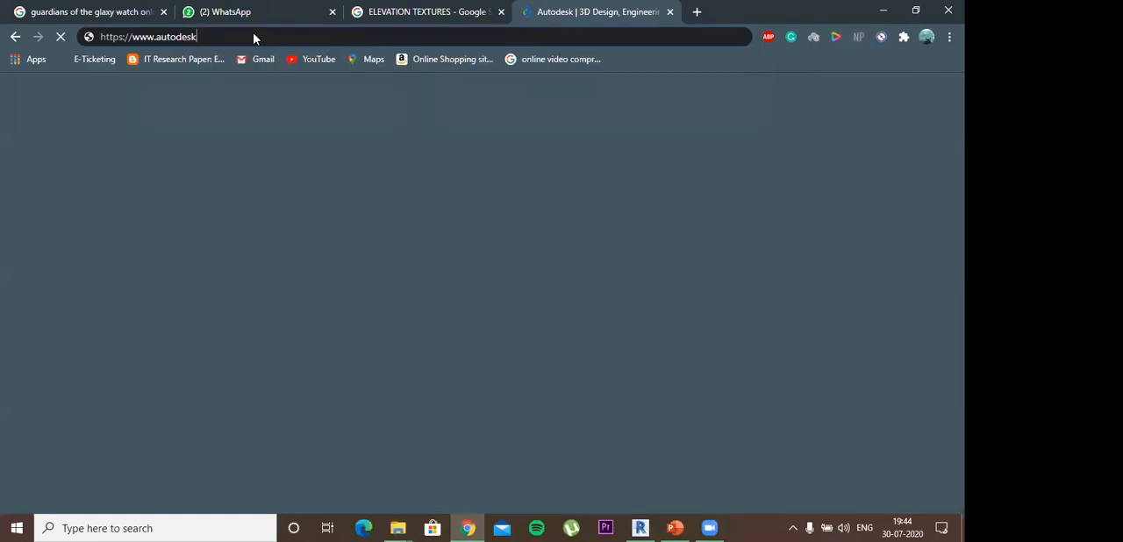
key("BackSpace")
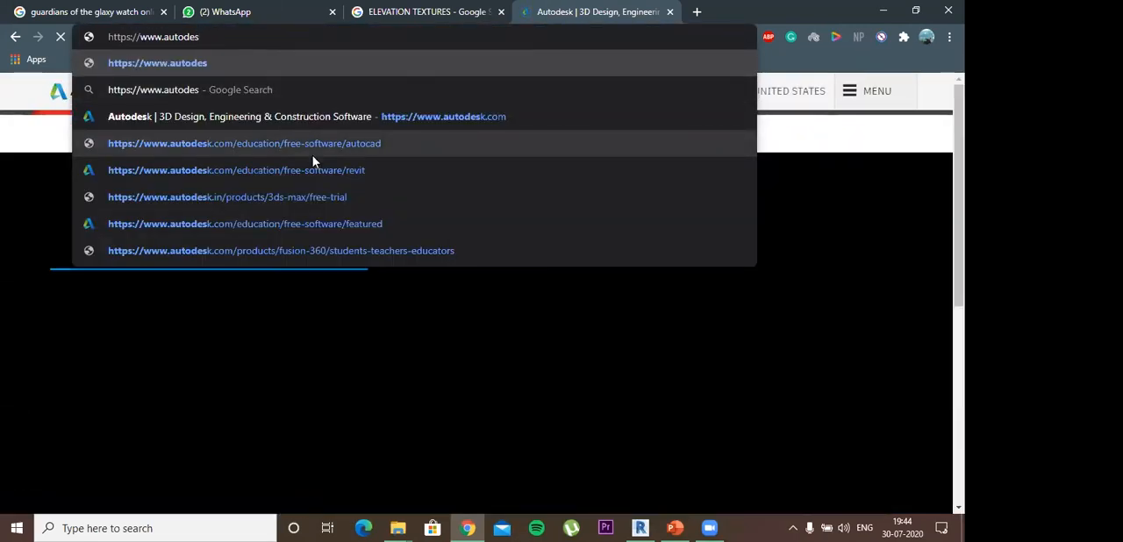
left_click(324, 171)
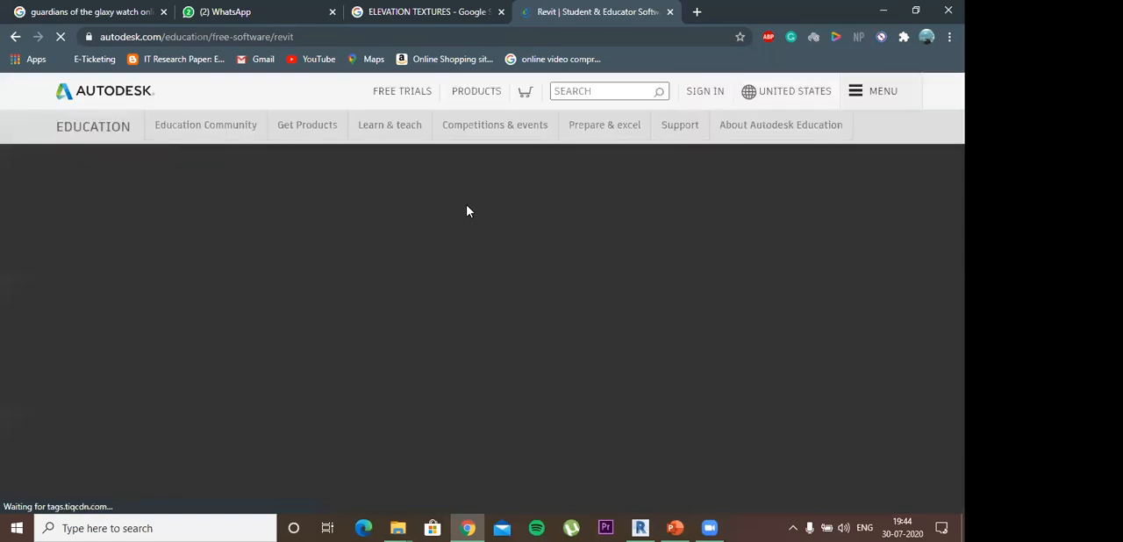
- Copy the web address of the Revit education download page and send it as a message
scroll(313, 321, "down", 2)
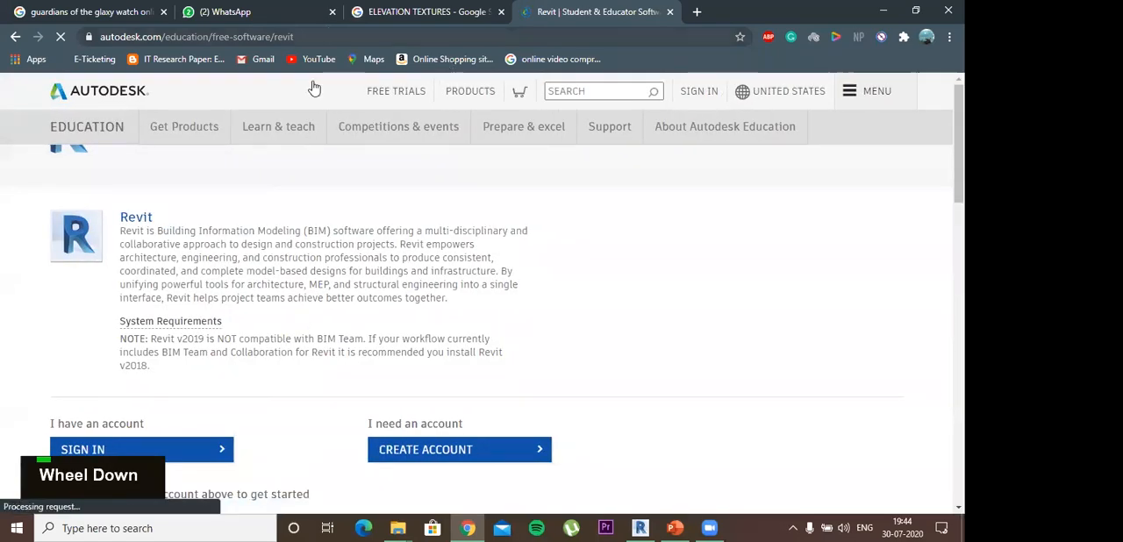
left_click(317, 37)
scroll(112, 181, "down", 3)
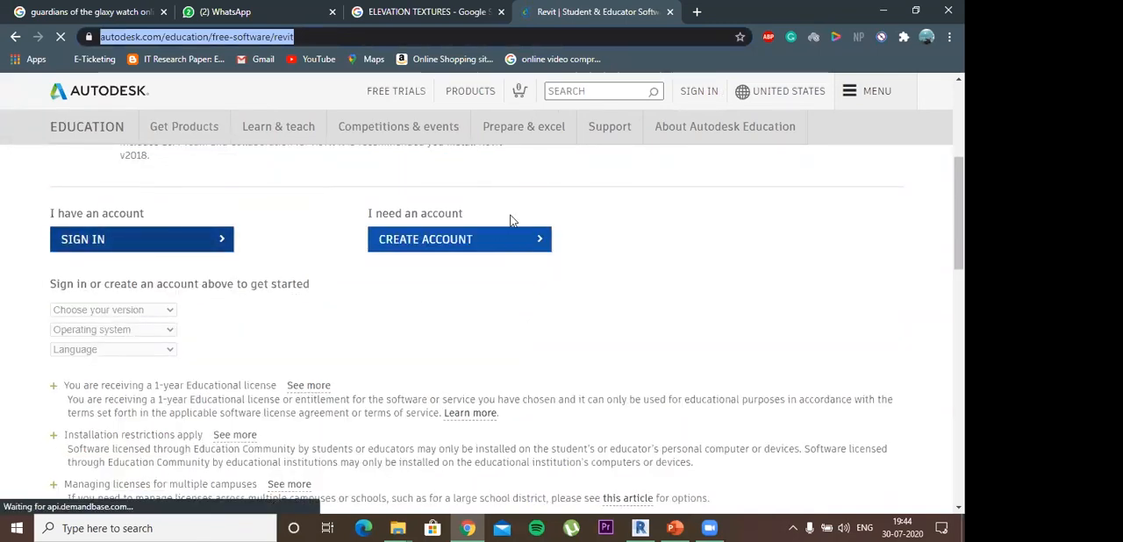
left_click(326, 37)
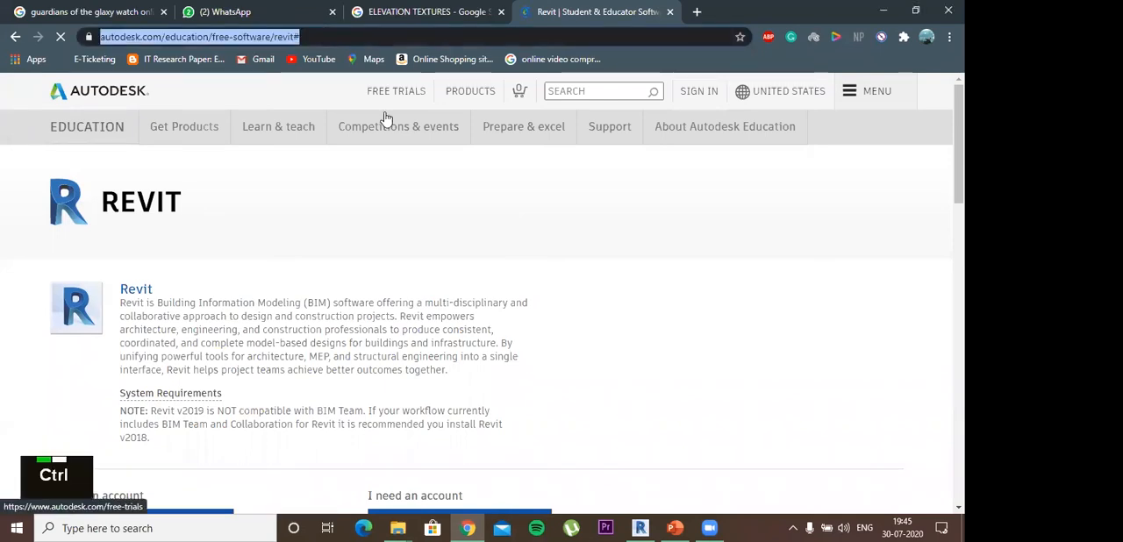
key("ctrl+c")
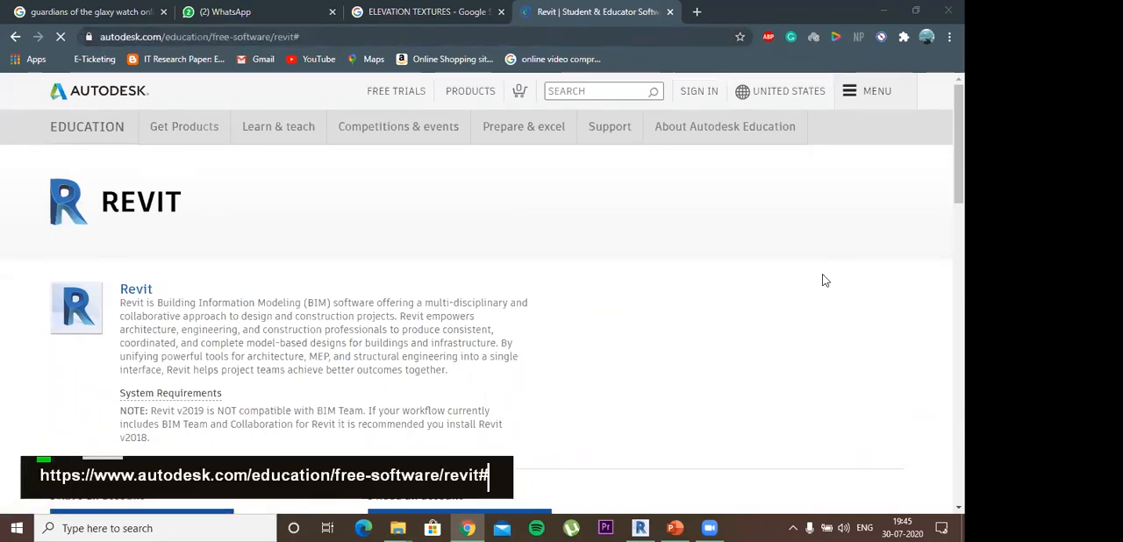
key("Return")
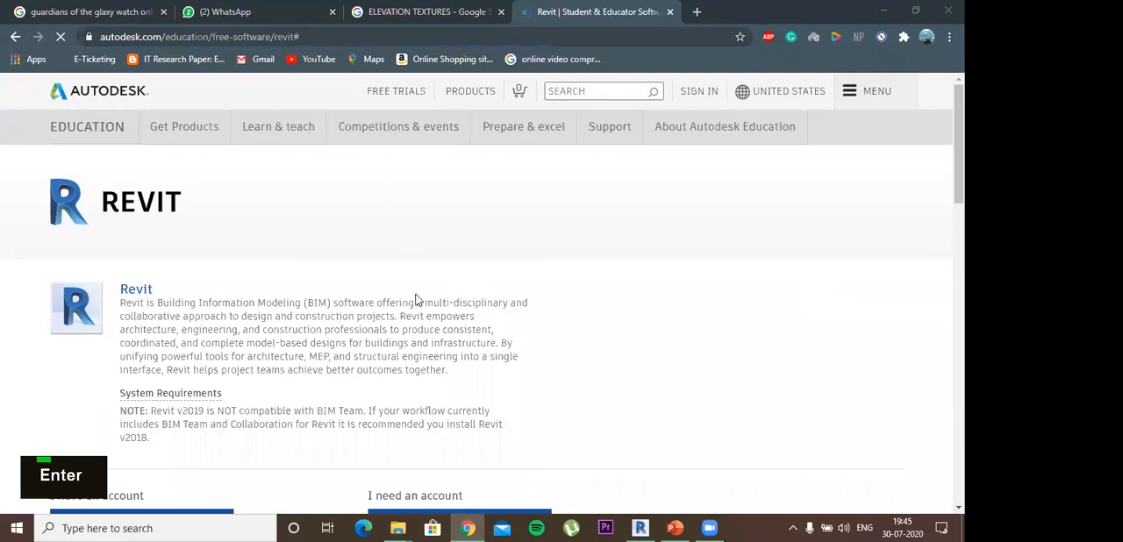
- Review the sign-in, account creation and version options on the Revit download page
scroll(281, 286, "down", 5)
scroll(158, 248, "up", 3)
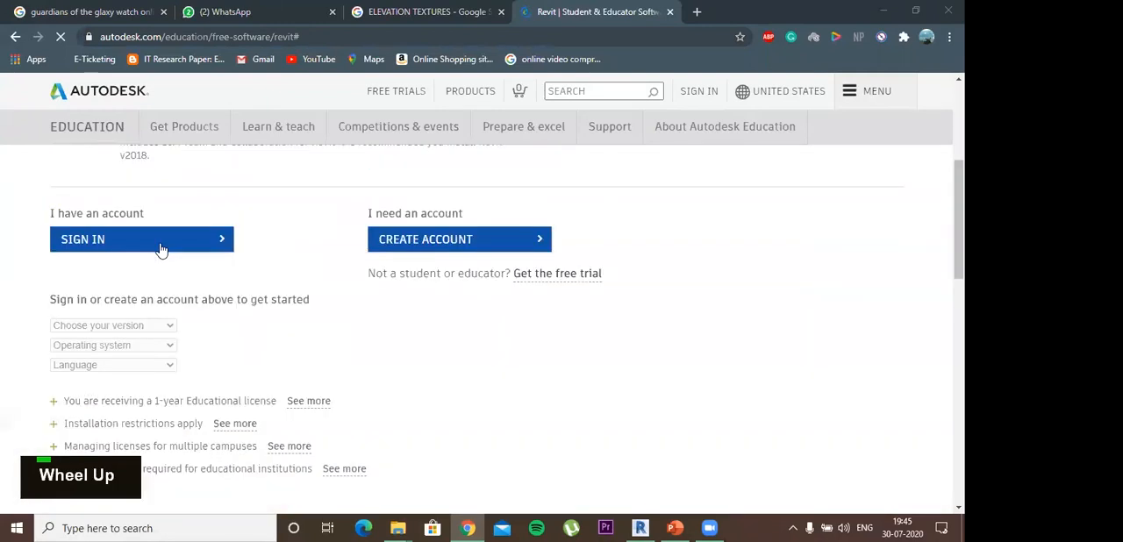
double_click(230, 248)
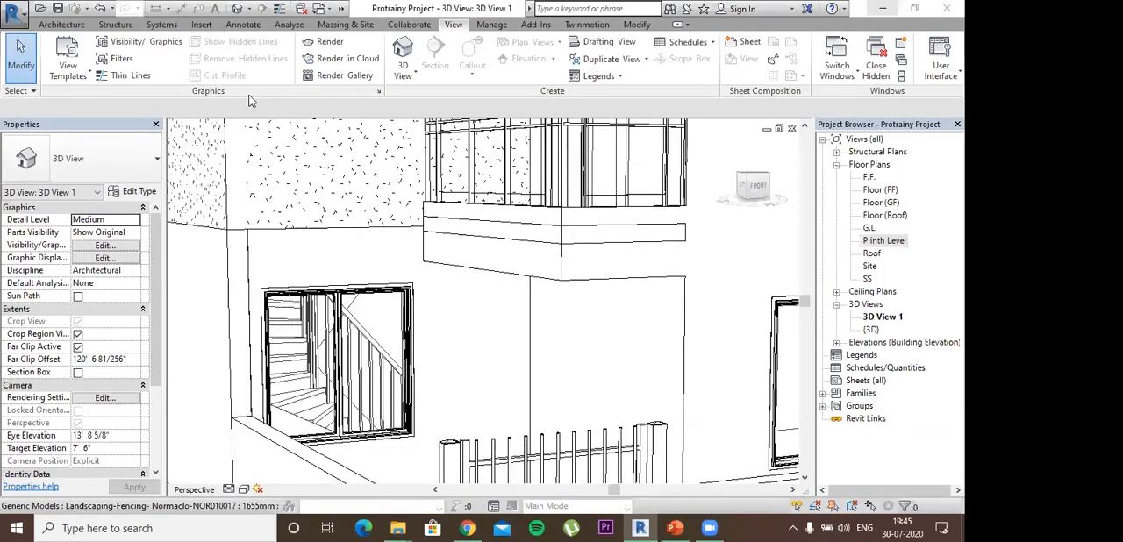
- Switch to Revit and open the Plinth Level floor plan so a CAD drawing can be imported
left_click(200, 24)
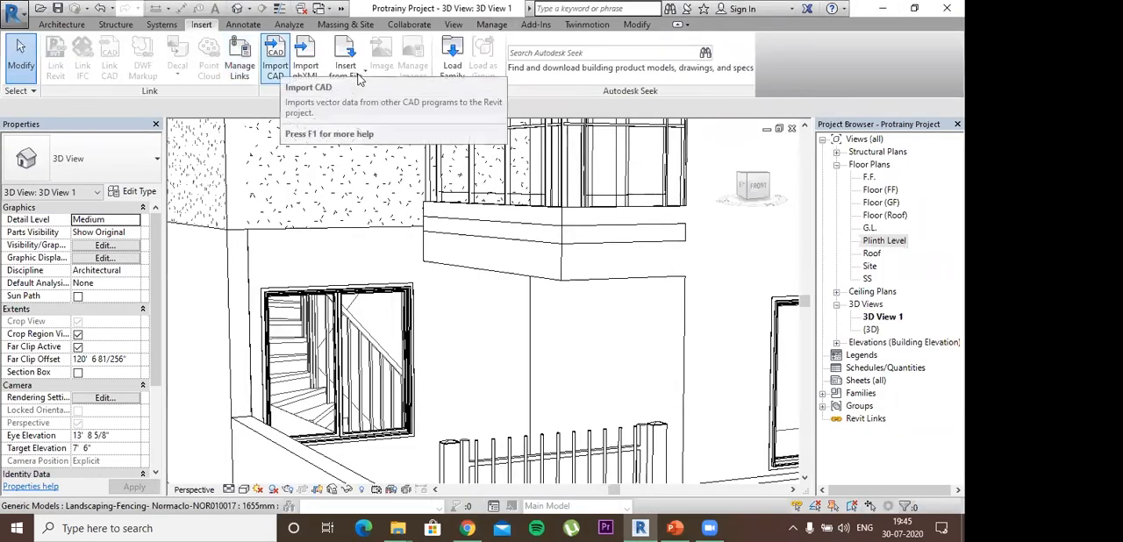
left_click(345, 70)
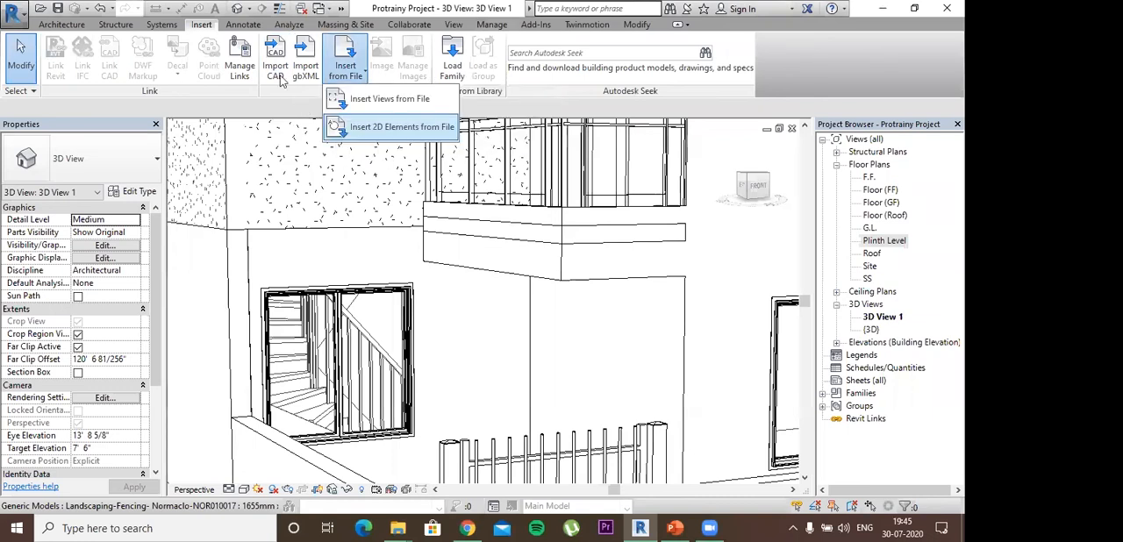
left_click(277, 73)
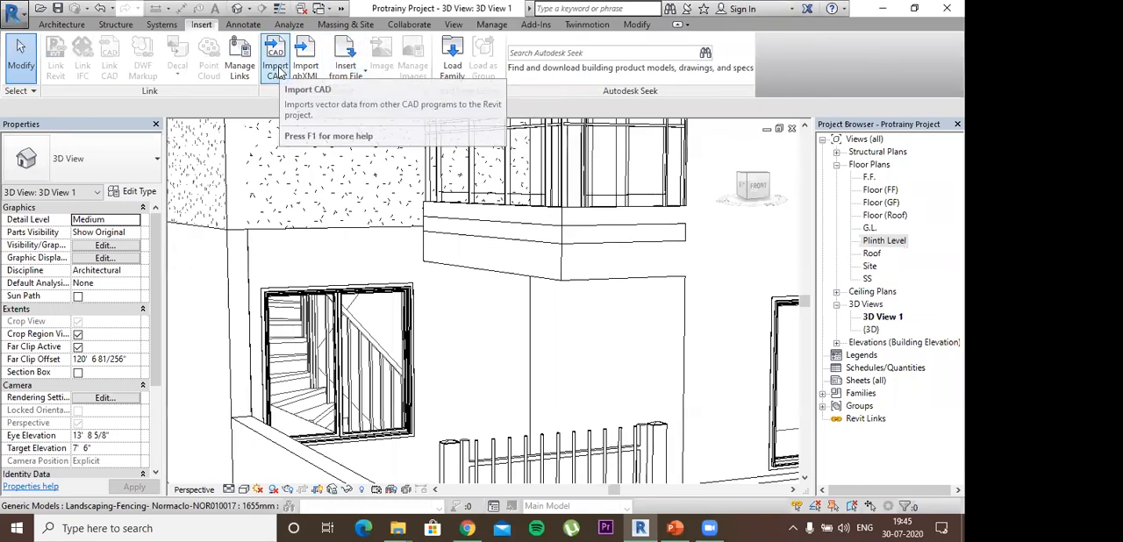
scroll(900, 188, "down", 5)
double_click(877, 240)
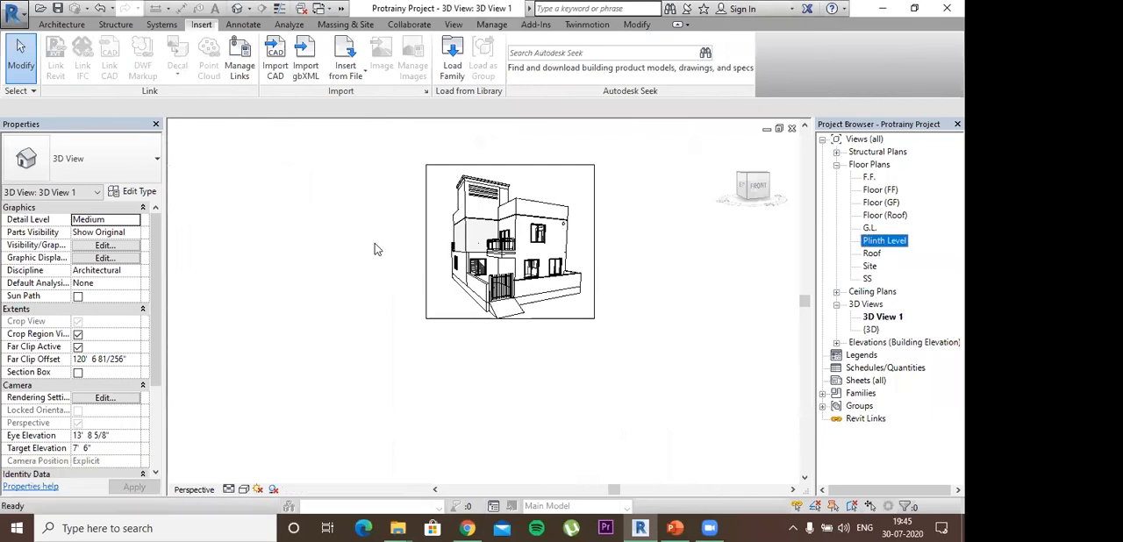
- Import the CAD drawing Floor Plan 1.dwg into the Plinth Level floor plan
scroll(279, 76, "down", 1)
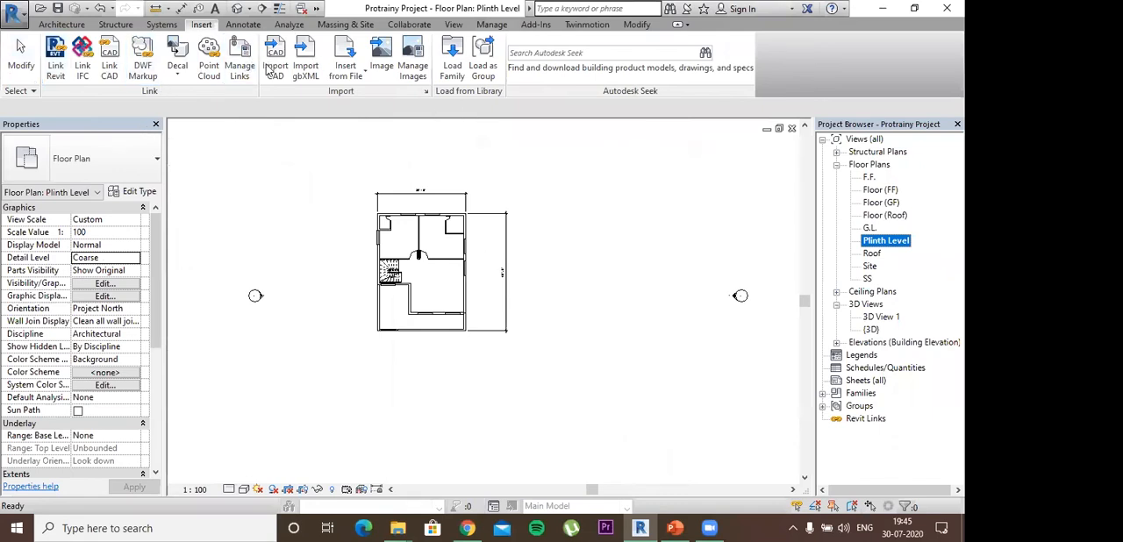
left_click(596, 141)
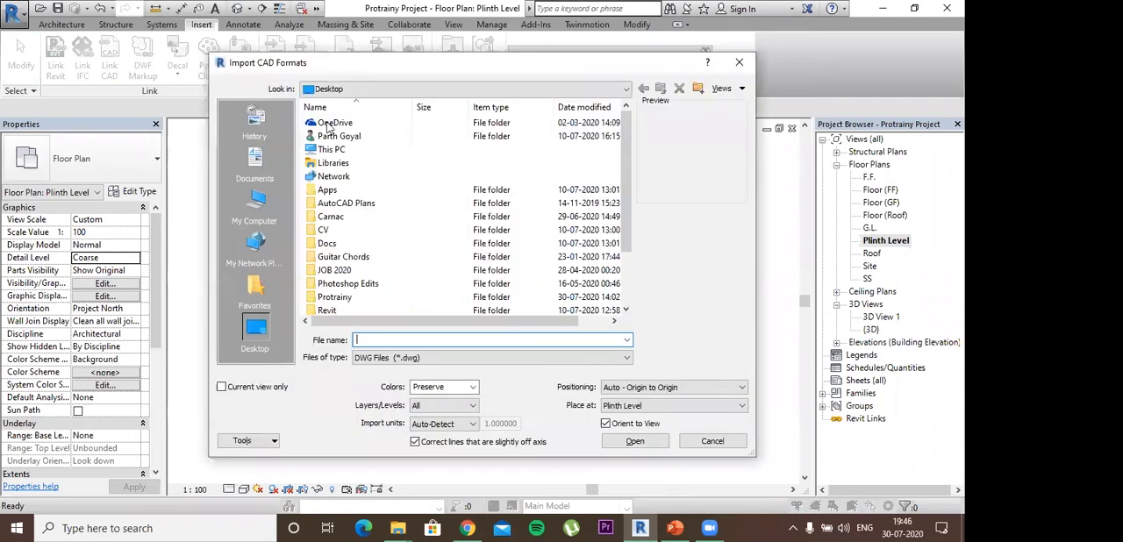
scroll(347, 128, "down", 2)
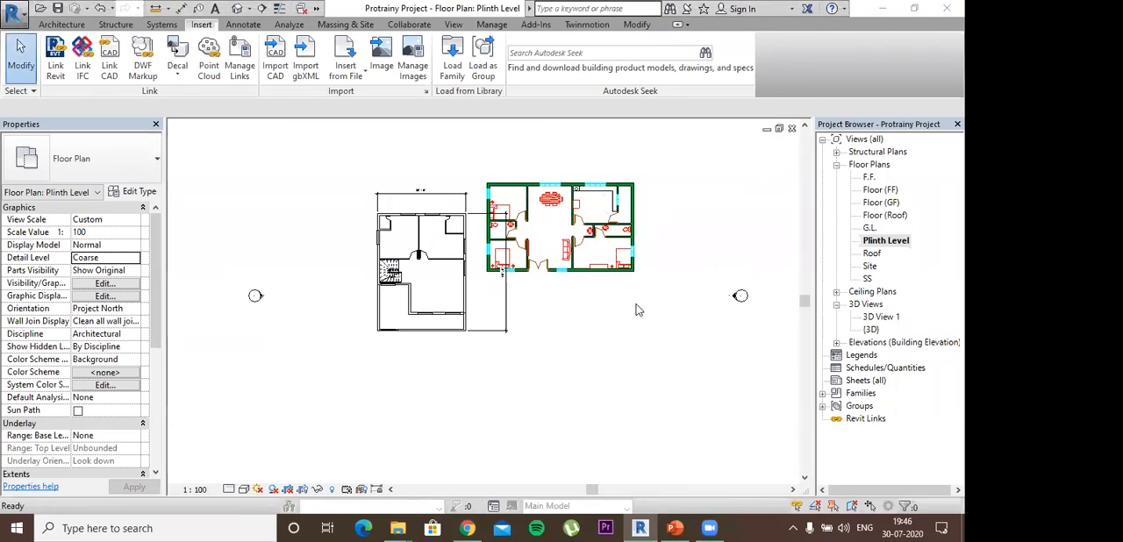
- Try to move the imported Floor Plan 1.dwg away from the house plan
middle_click(599, 219, "shift")
left_click(642, 253)
middle_click_drag(664, 320, 573, 340)
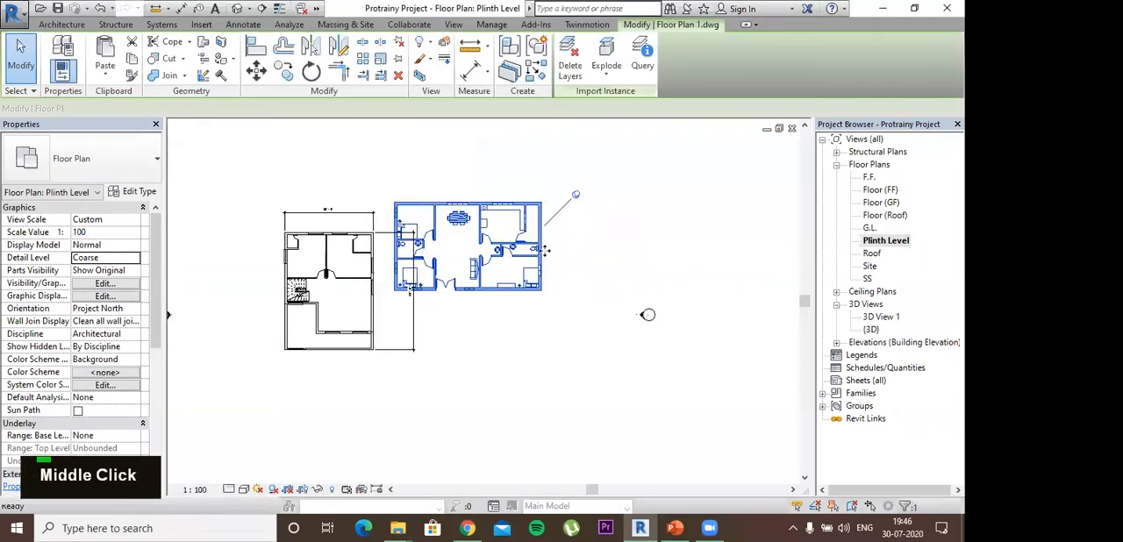
scroll(550, 265, "down", 2)
scroll(582, 275, "down", 2)
middle_click_drag(590, 274, 507, 257)
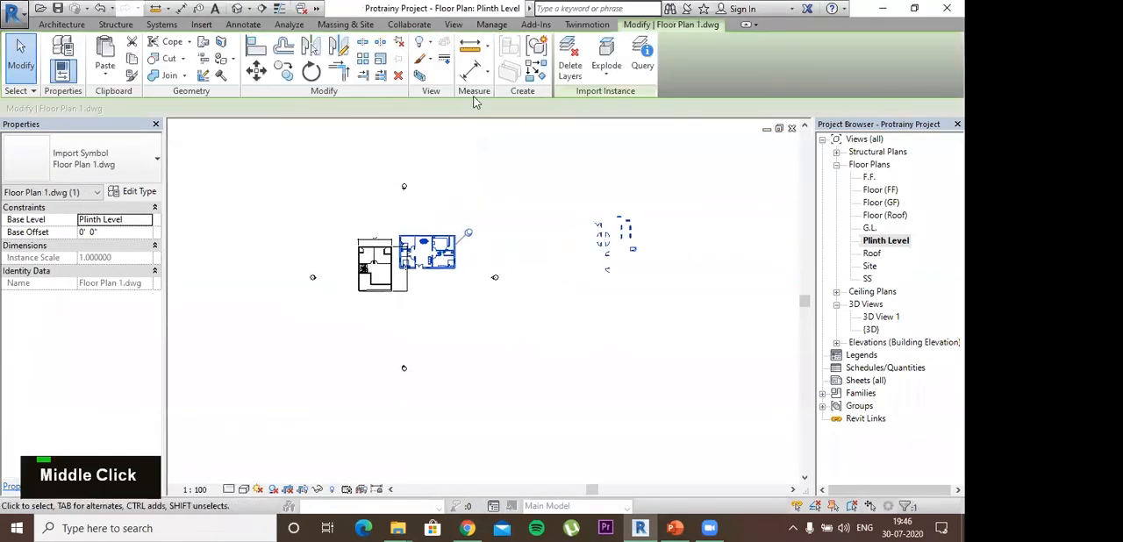
left_click(256, 70)
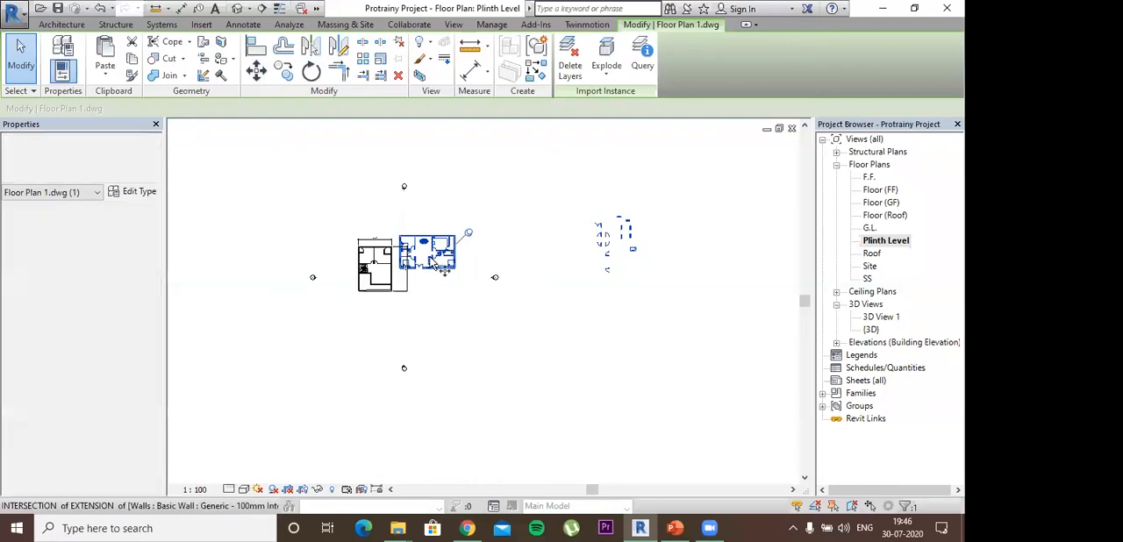
left_click(553, 363)
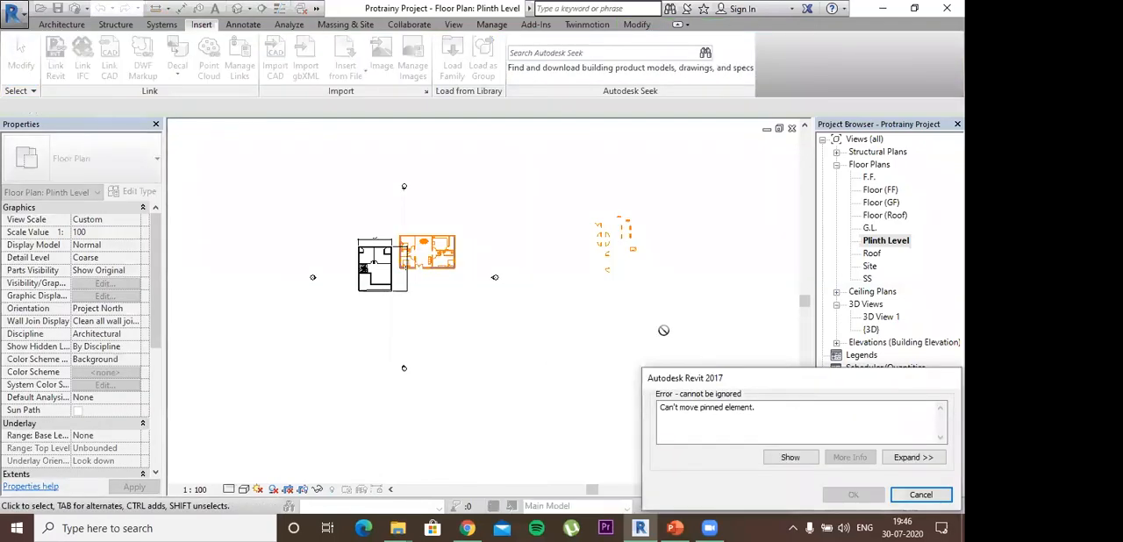
left_click(916, 458)
left_click(924, 481)
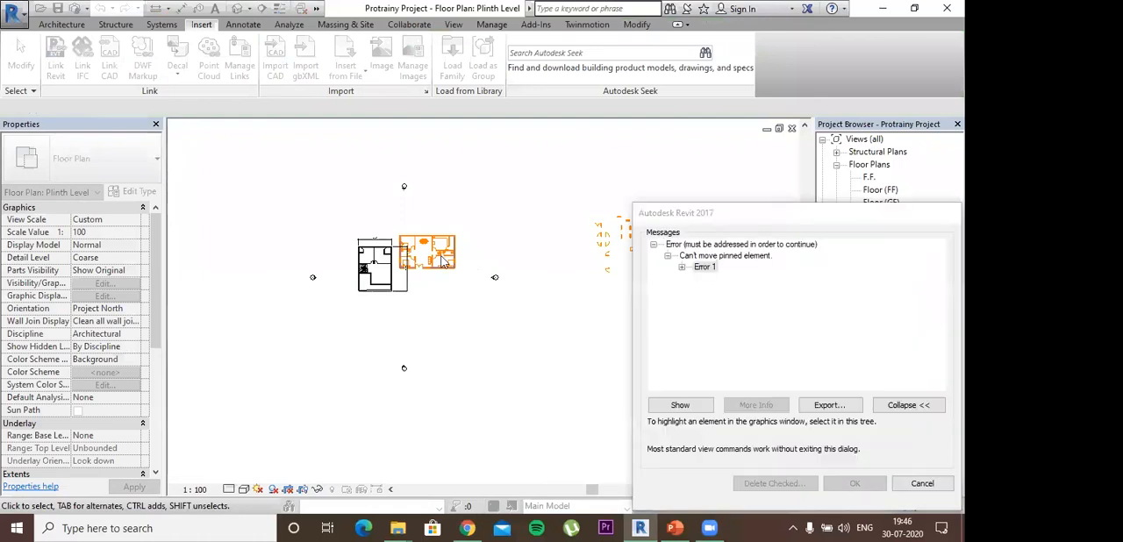
- Unpin the imported Floor Plan 1.dwg and move it about 88' diagonally, below and to the right of the house plan
left_click(543, 219)
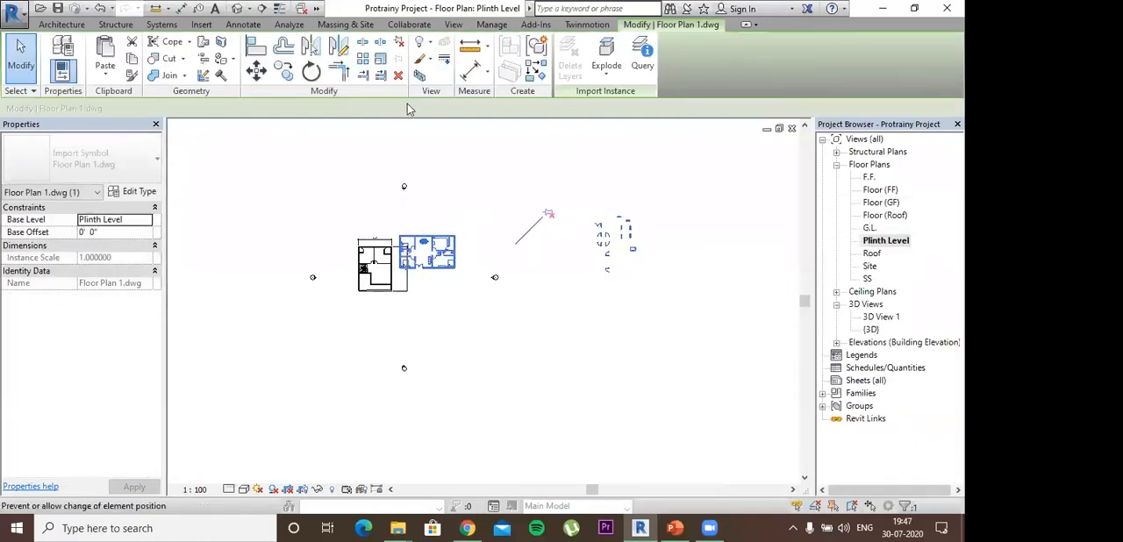
left_click(256, 70)
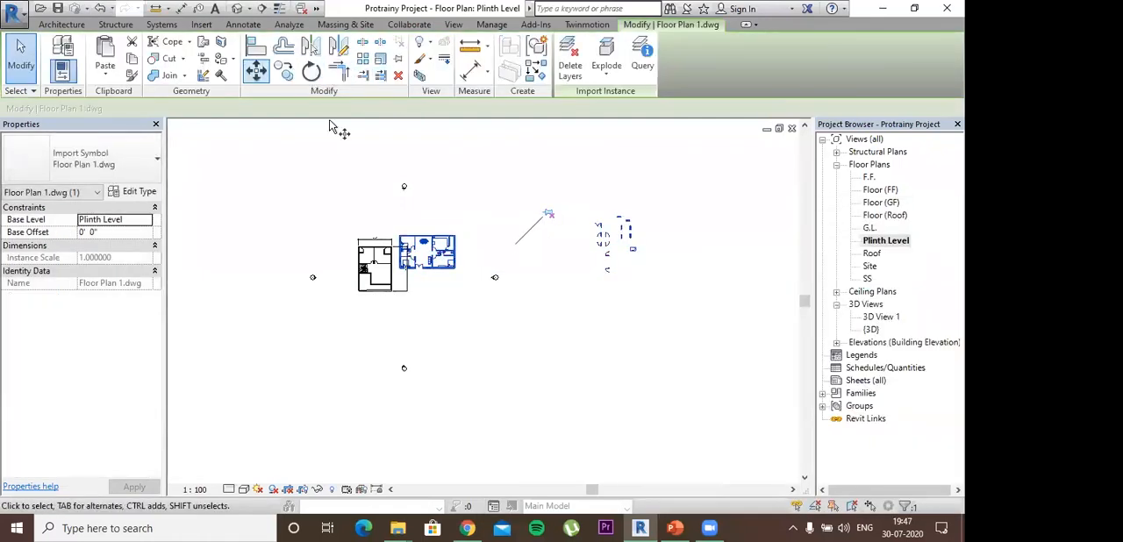
left_click(456, 265)
left_click(518, 371)
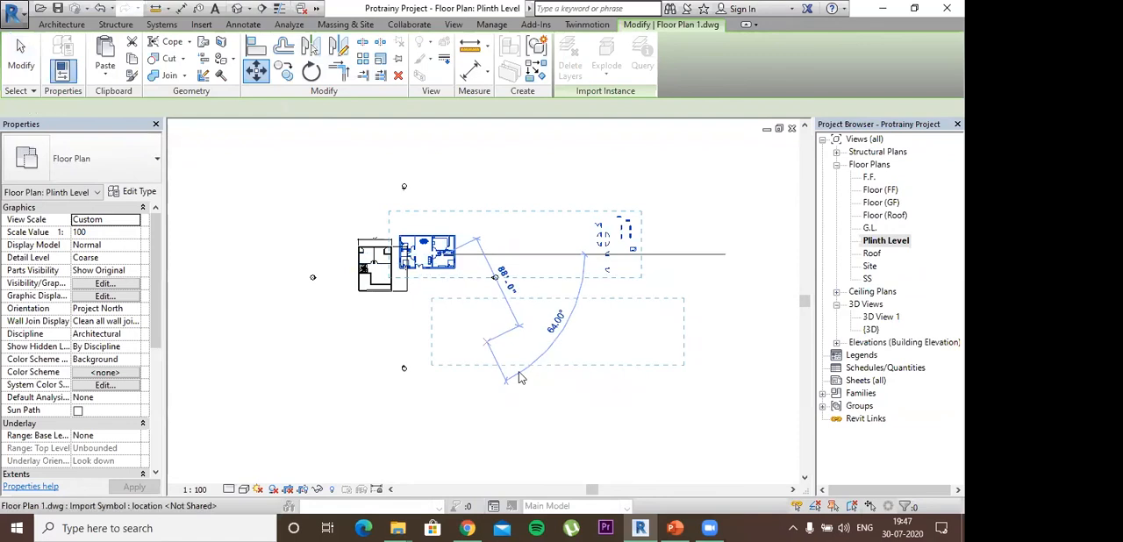
key("Escape")
- Examine the walls, doors, windows and furniture of the imported floor plan drawing up close
scroll(494, 369, "up", 6)
middle_click_drag(496, 369, 502, 427, "shift")
scroll(493, 320, "down", 1)
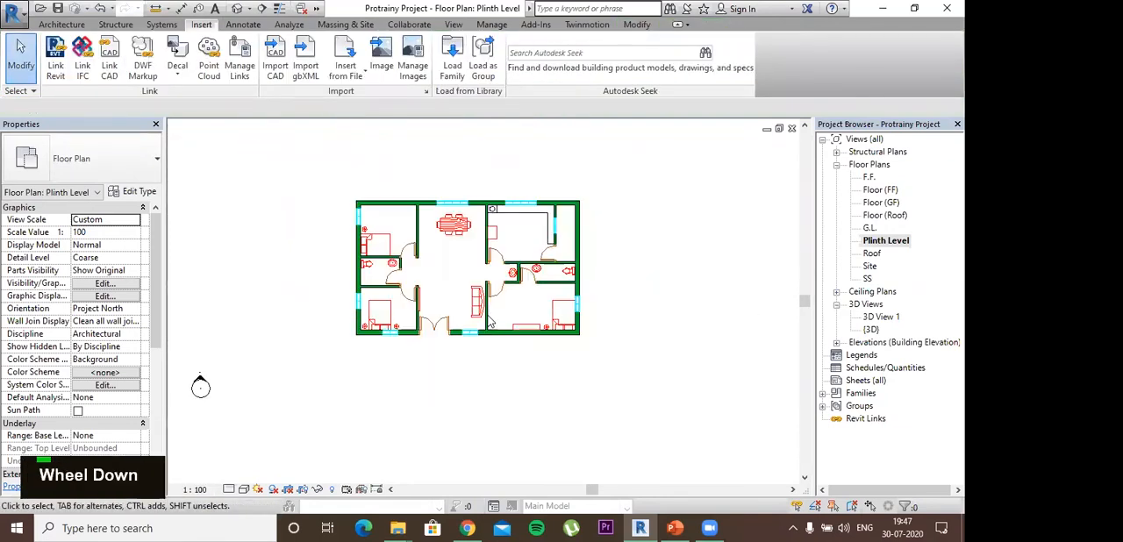
scroll(485, 307, "up", 1)
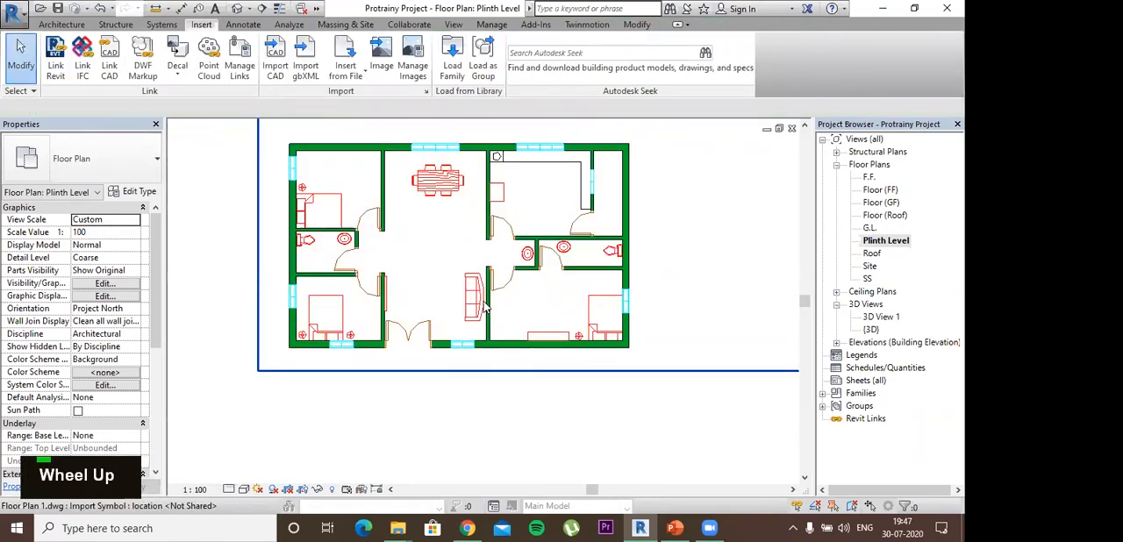
scroll(485, 307, "up", 1)
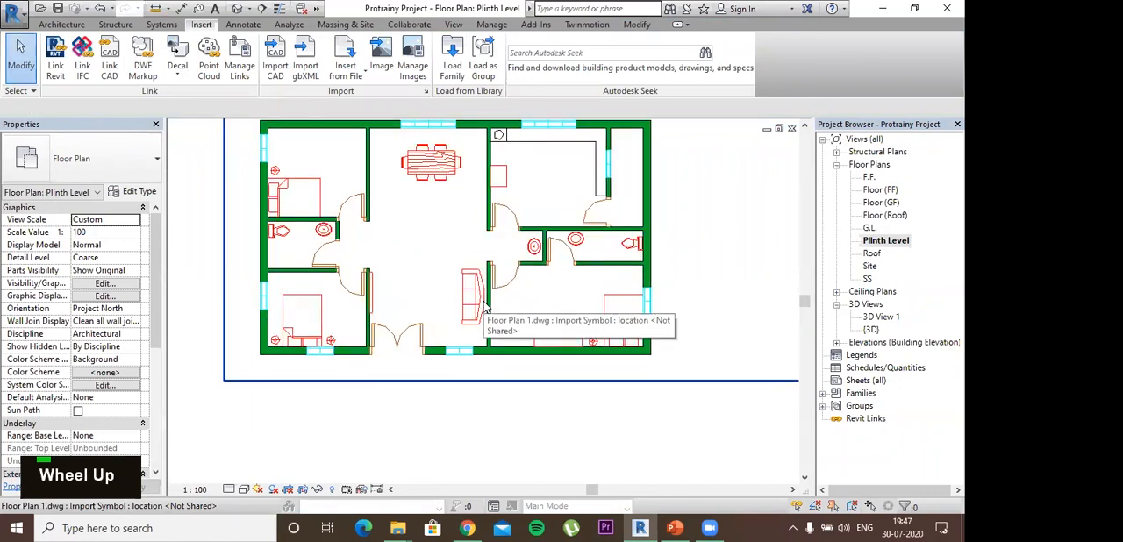
scroll(483, 307, "down", 1)
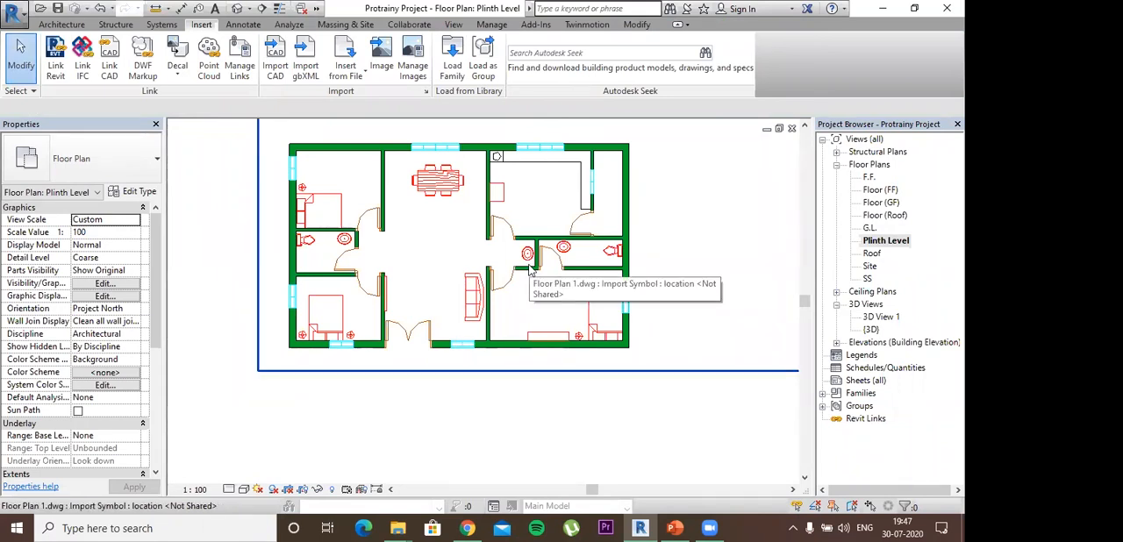
scroll(505, 248, "down", 3)
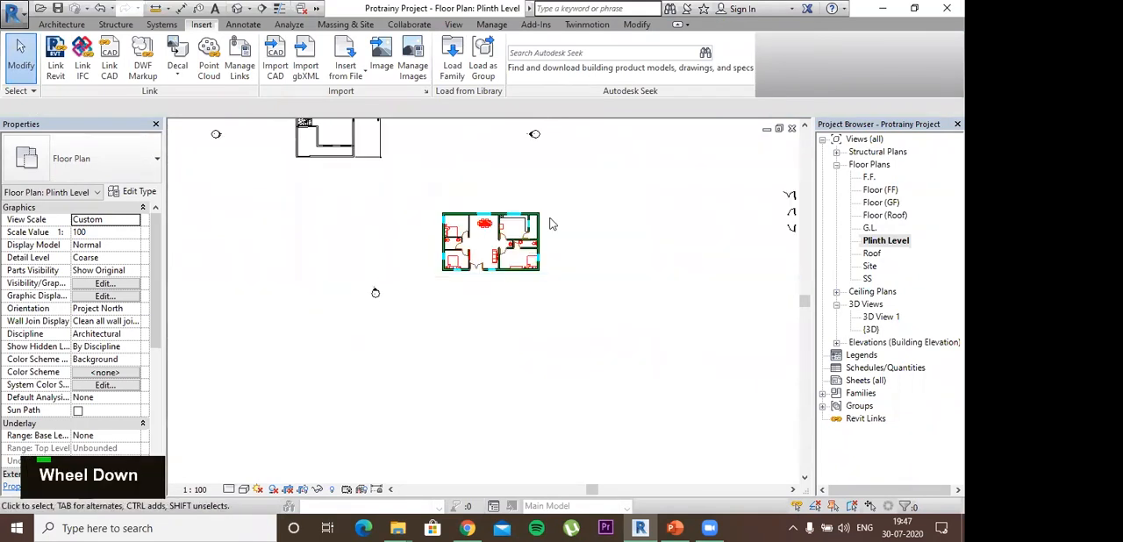
- Delete the imported Floor Plan 1.dwg from the Plinth Level floor plan
left_click(525, 226)
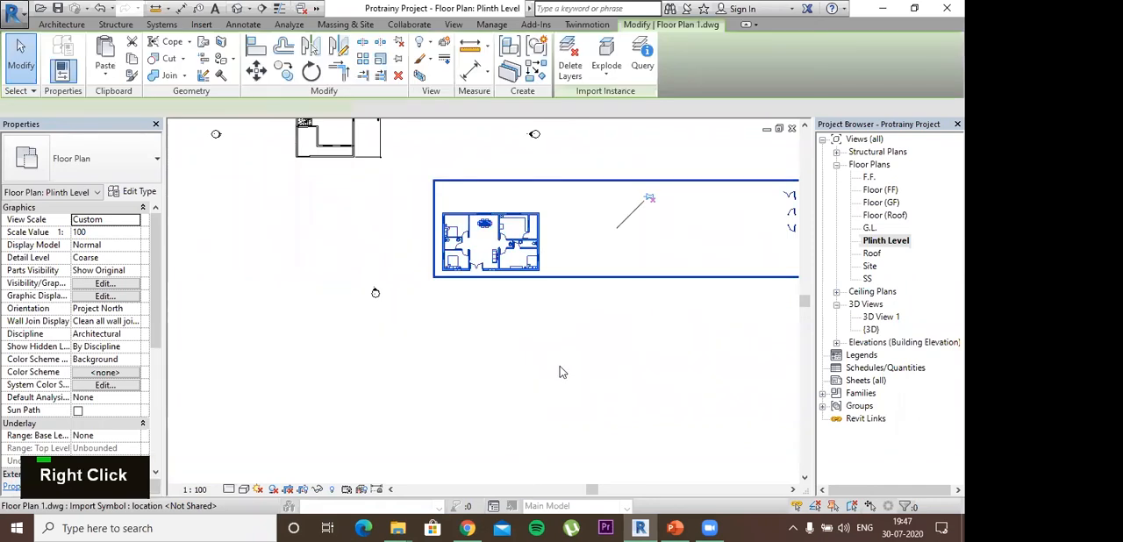
right_click(566, 381)
left_click(562, 364)
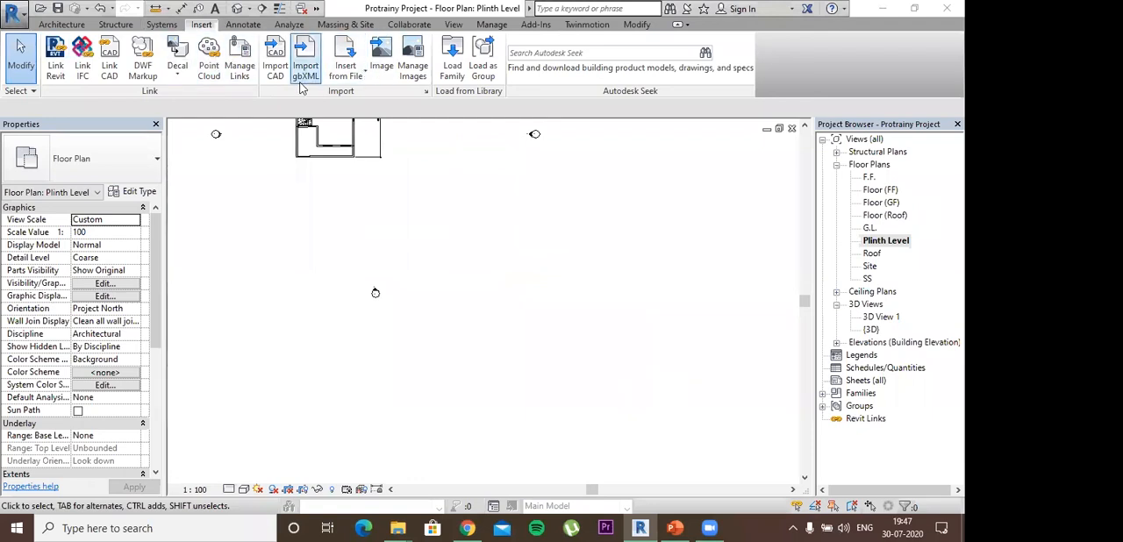
- Review the project's Export and Save As options, including CAD Formats, Images and Animations, and saving as a Project
left_click(25, 16)
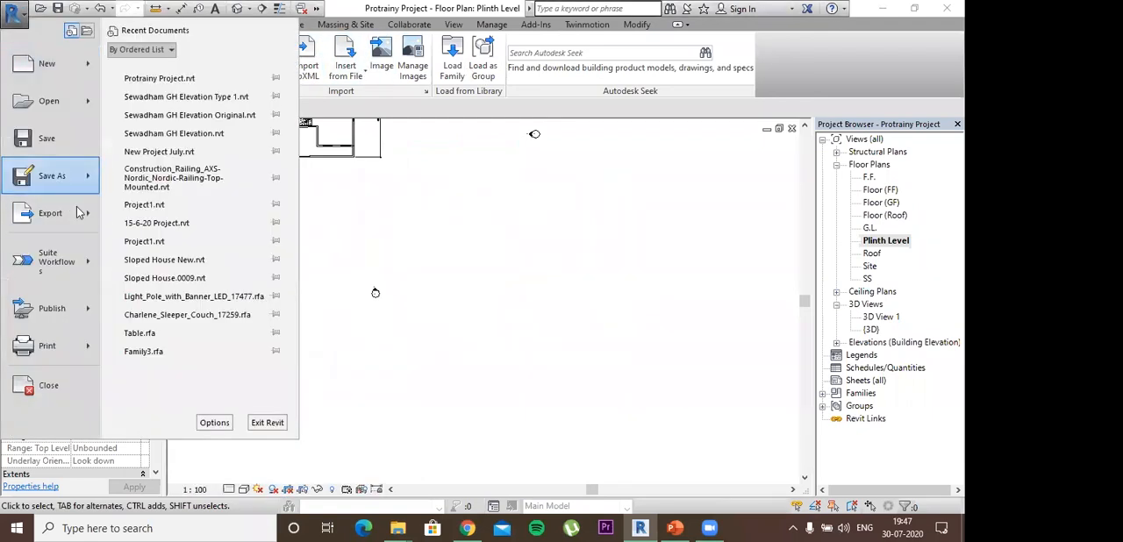
left_click(88, 213)
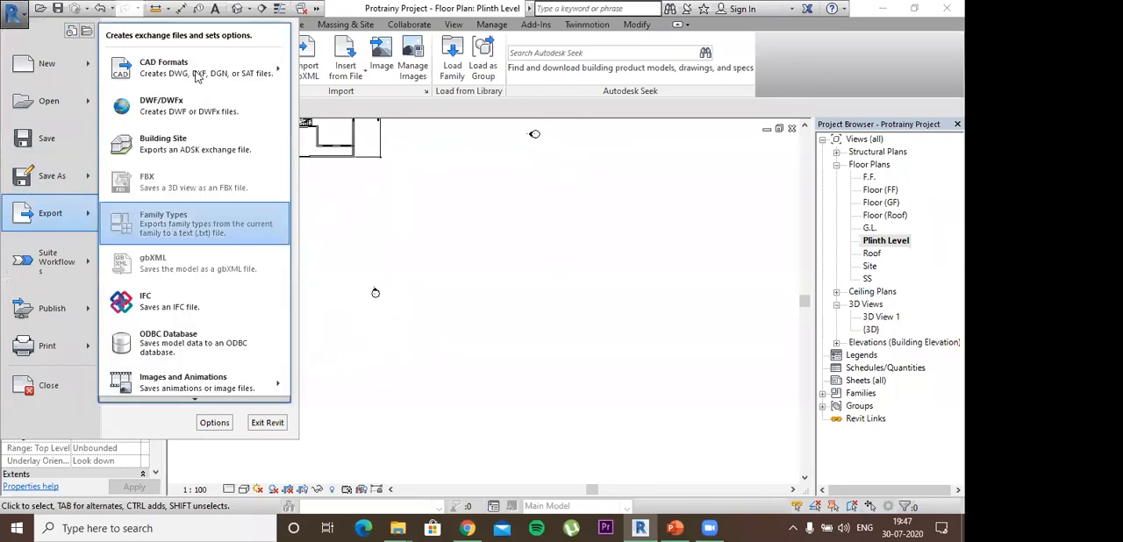
mouse_move(180, 74)
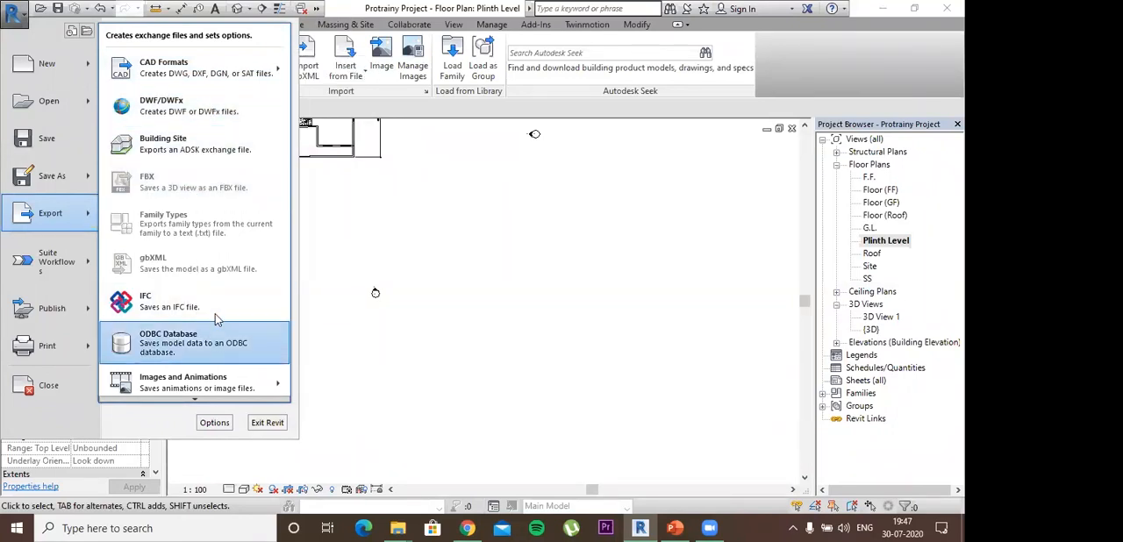
mouse_move(238, 391)
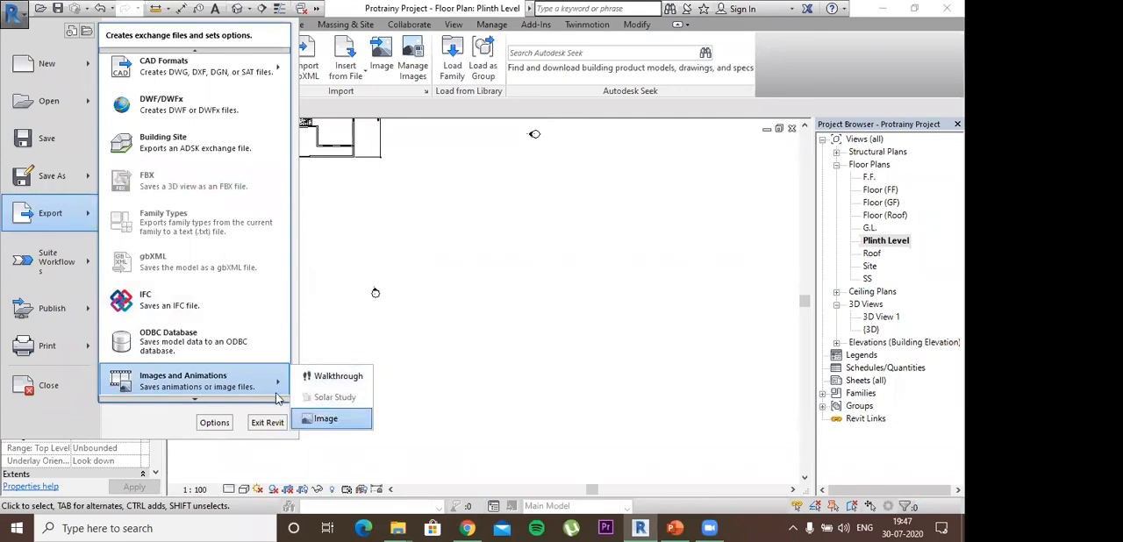
scroll(193, 368, "down", 1)
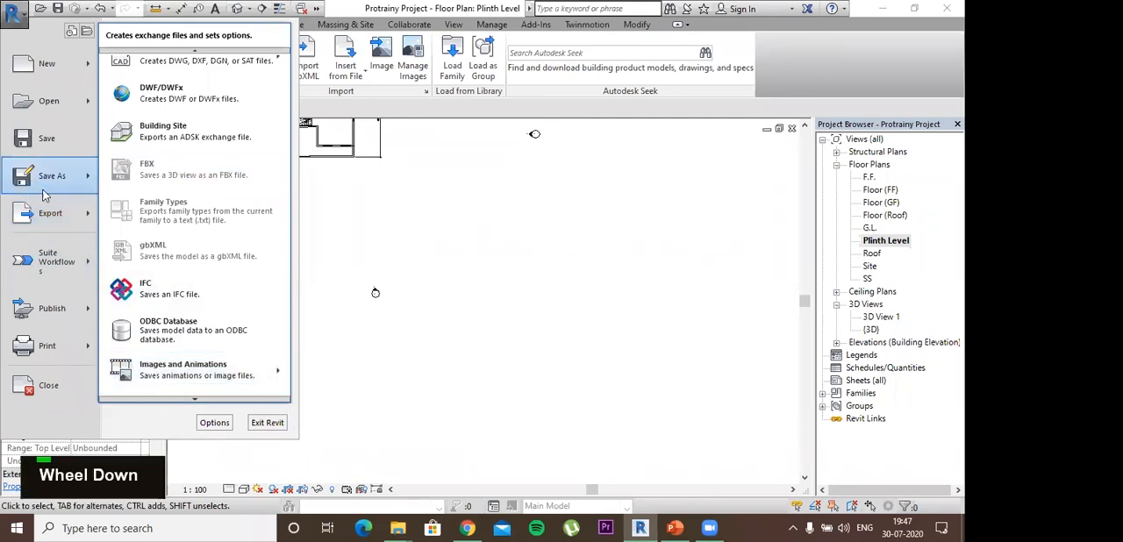
mouse_move(87, 182)
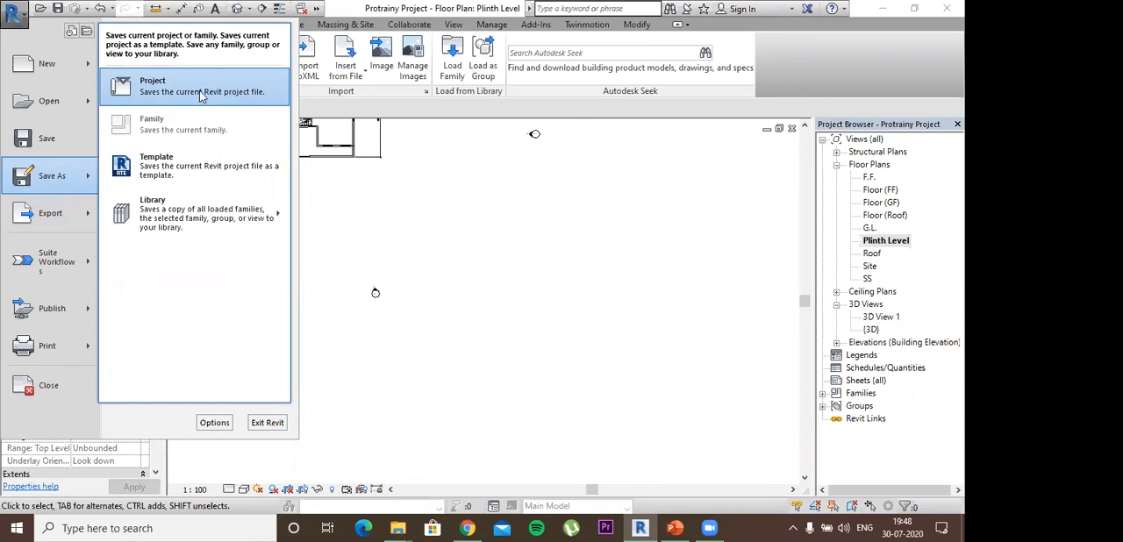
mouse_move(58, 220)
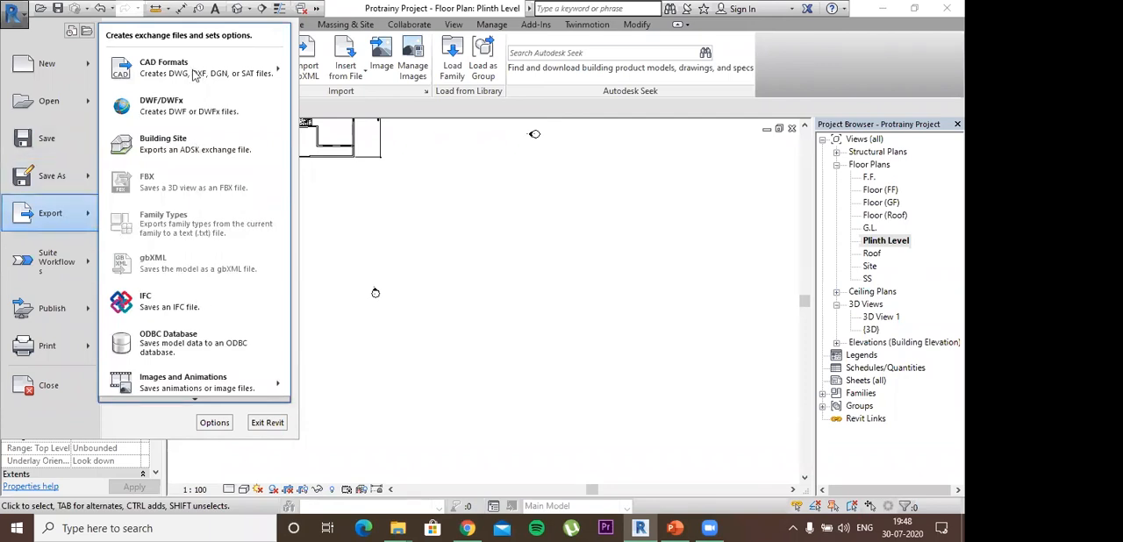
left_click(456, 220)
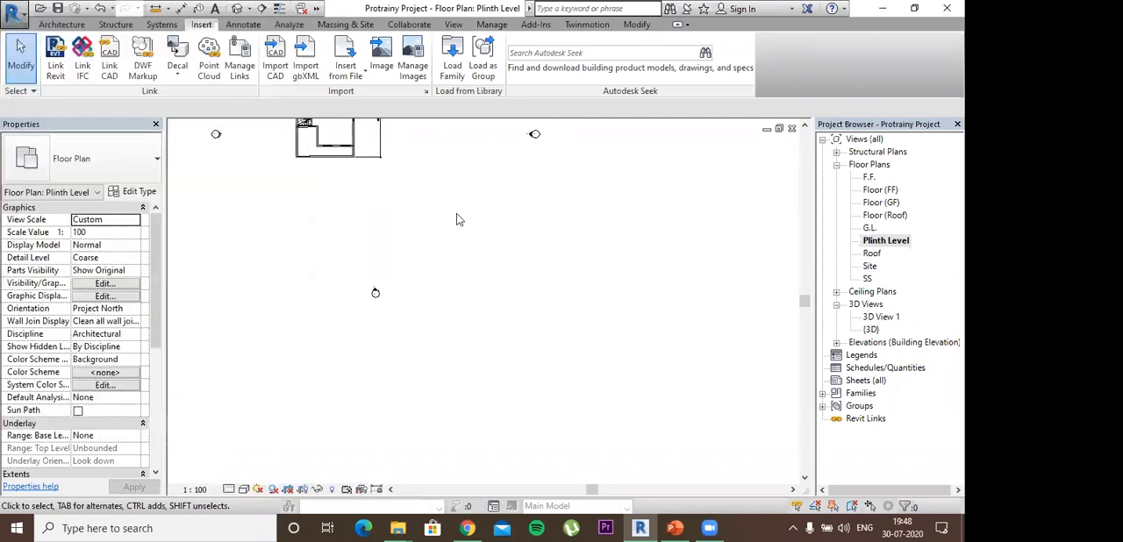
scroll(456, 220, "down", 1)
scroll(457, 219, "up", 1)
scroll(456, 219, "up", 1)
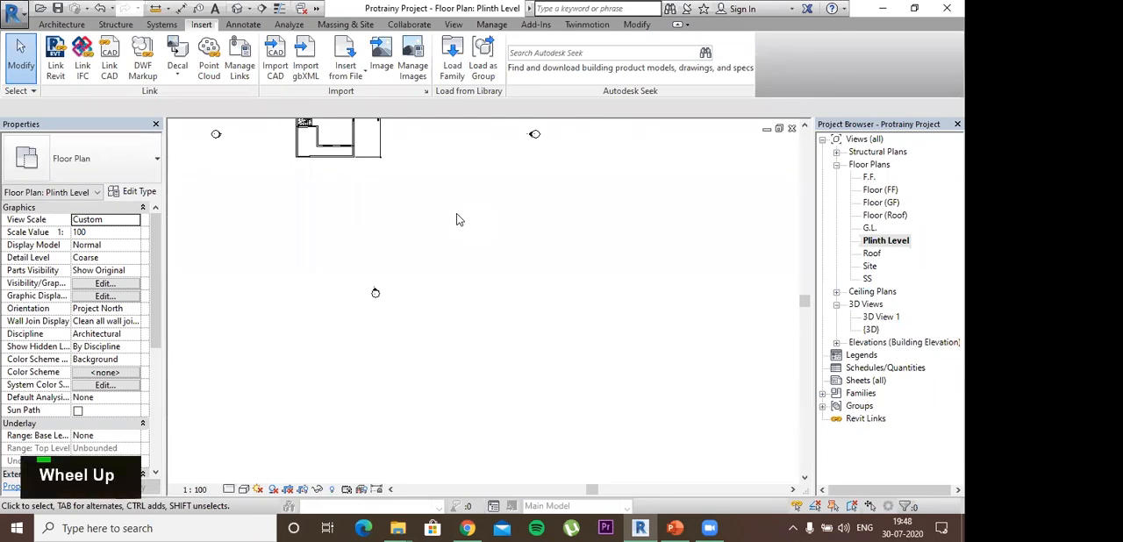